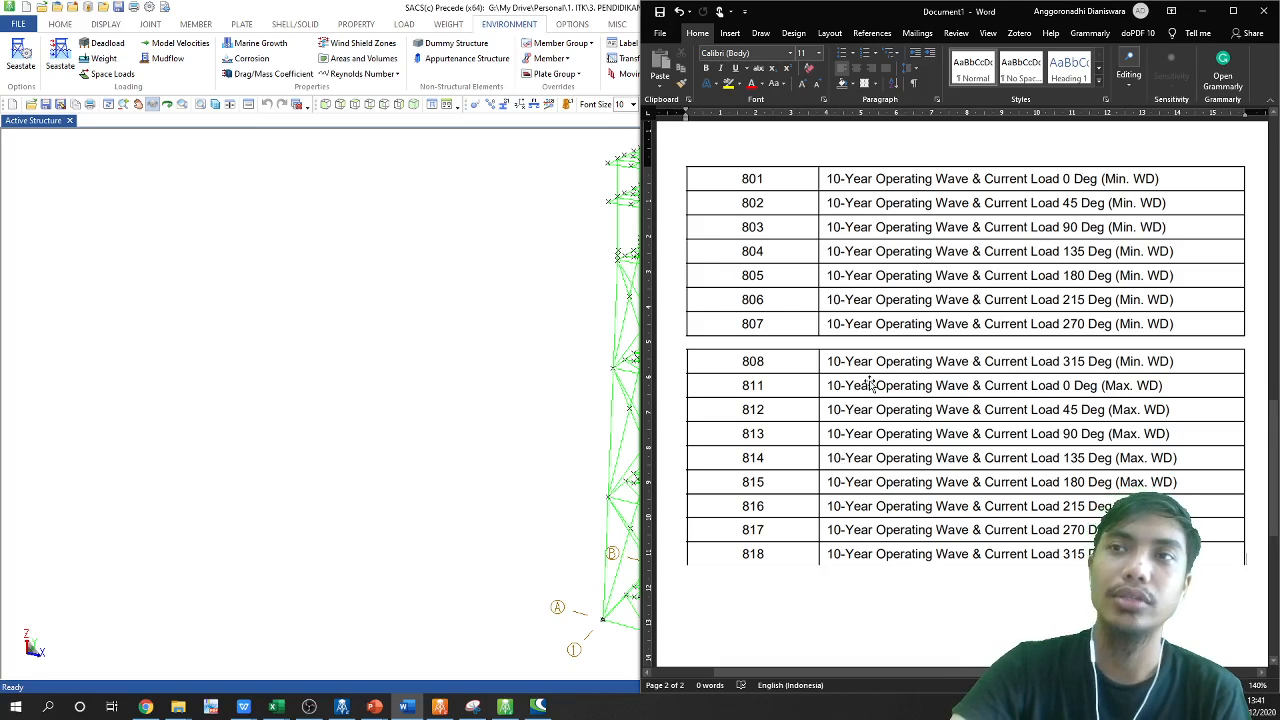
Start Seastate load generation and add load condition 801 from the load case table, with Wave and Current loads enabled
scroll(884, 410, up, 2)
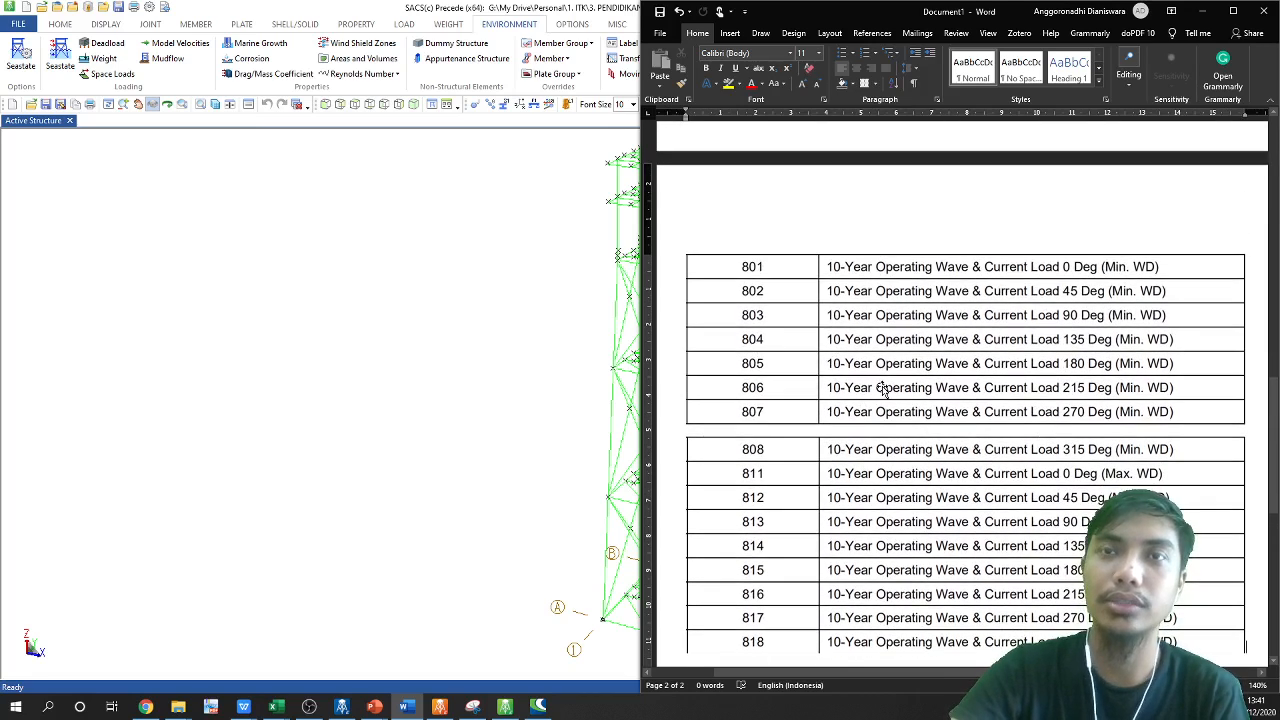
scroll(884, 390, down, 1)
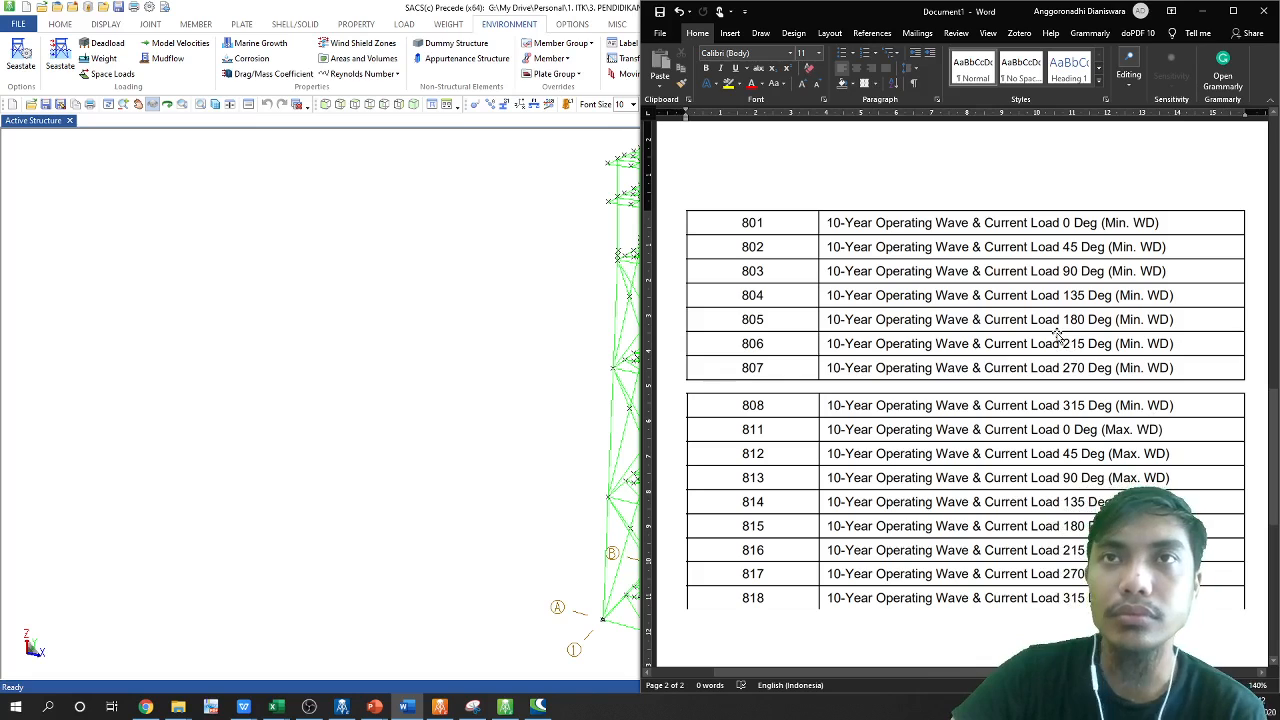
click(1205, 13)
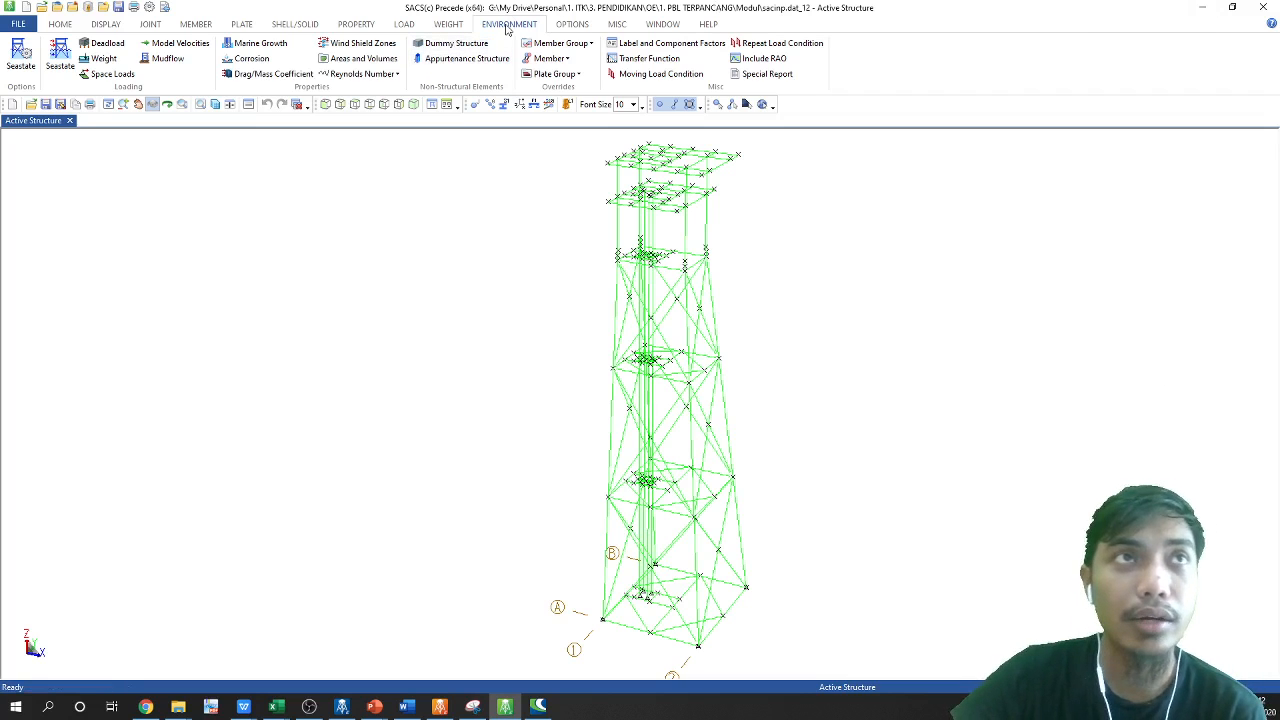
click(71, 63)
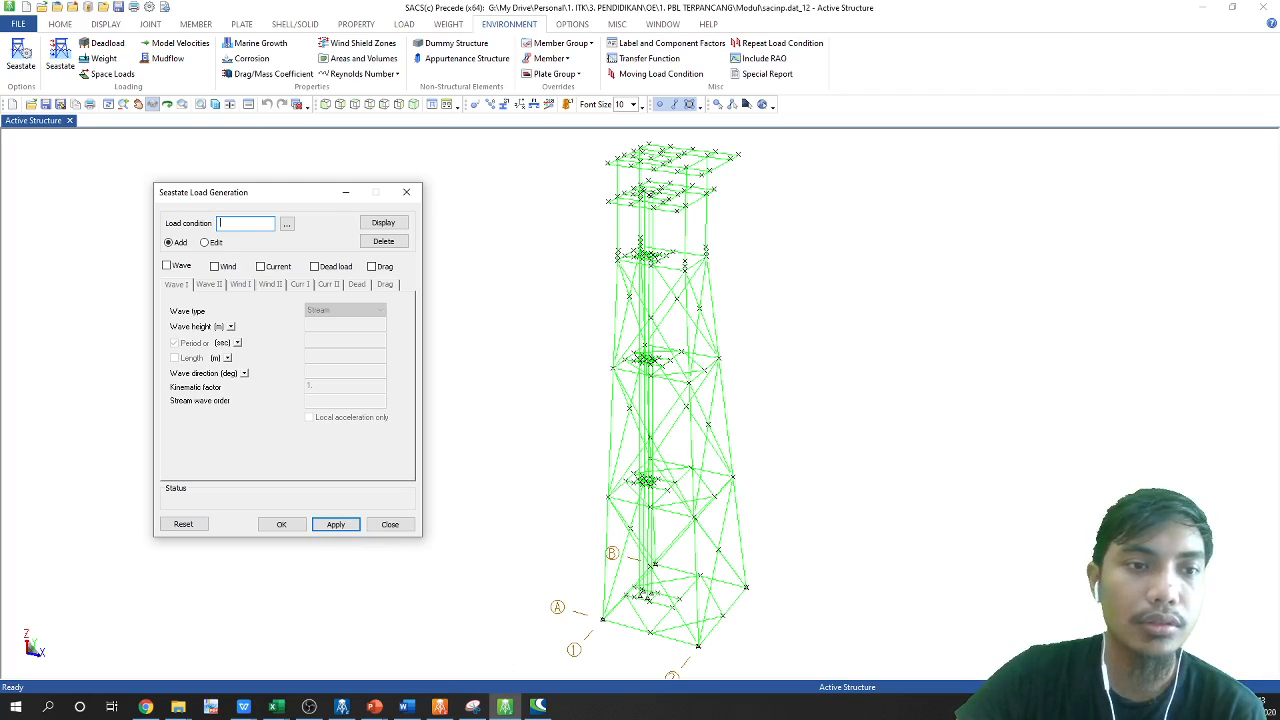
click(240, 226)
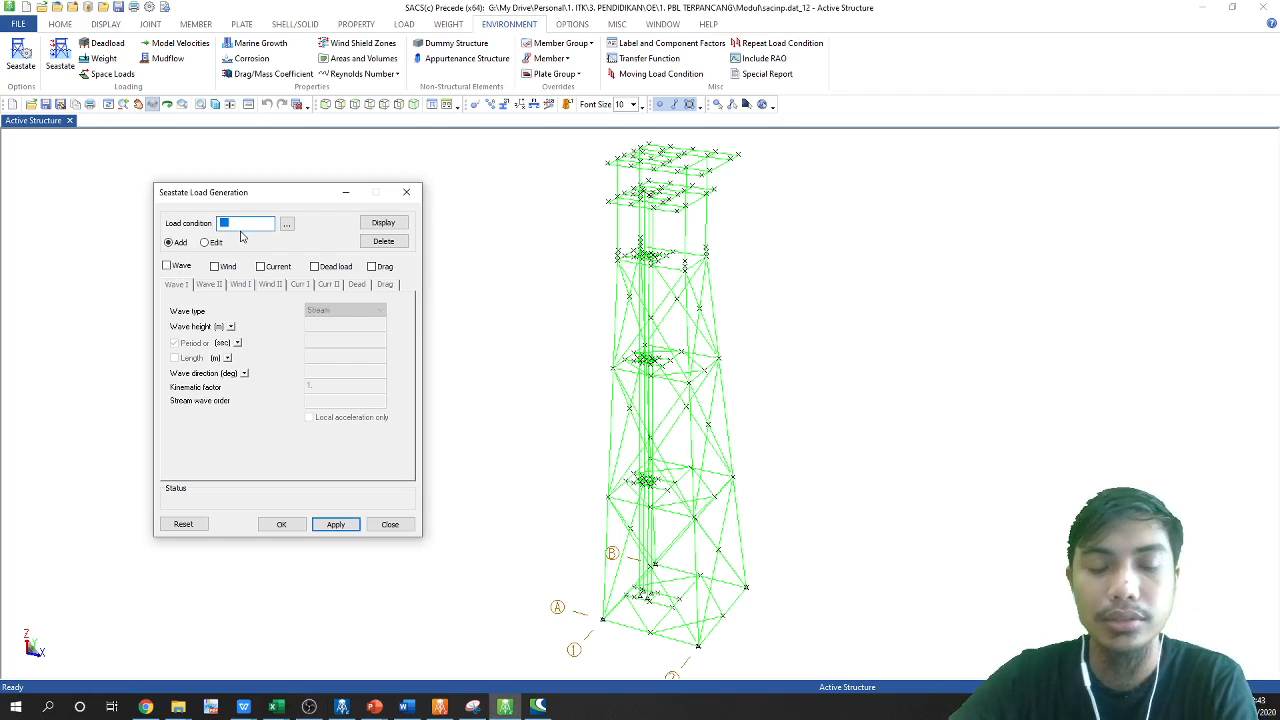
key(alt+Tab)
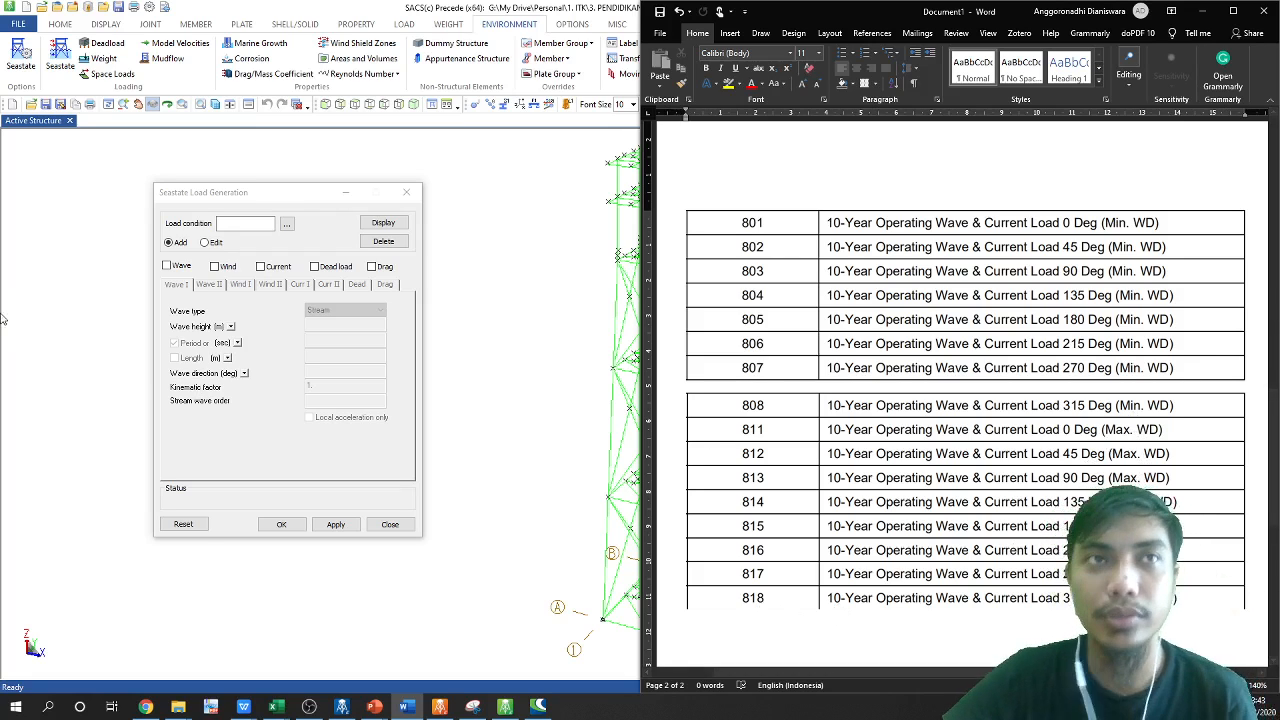
click(224, 224)
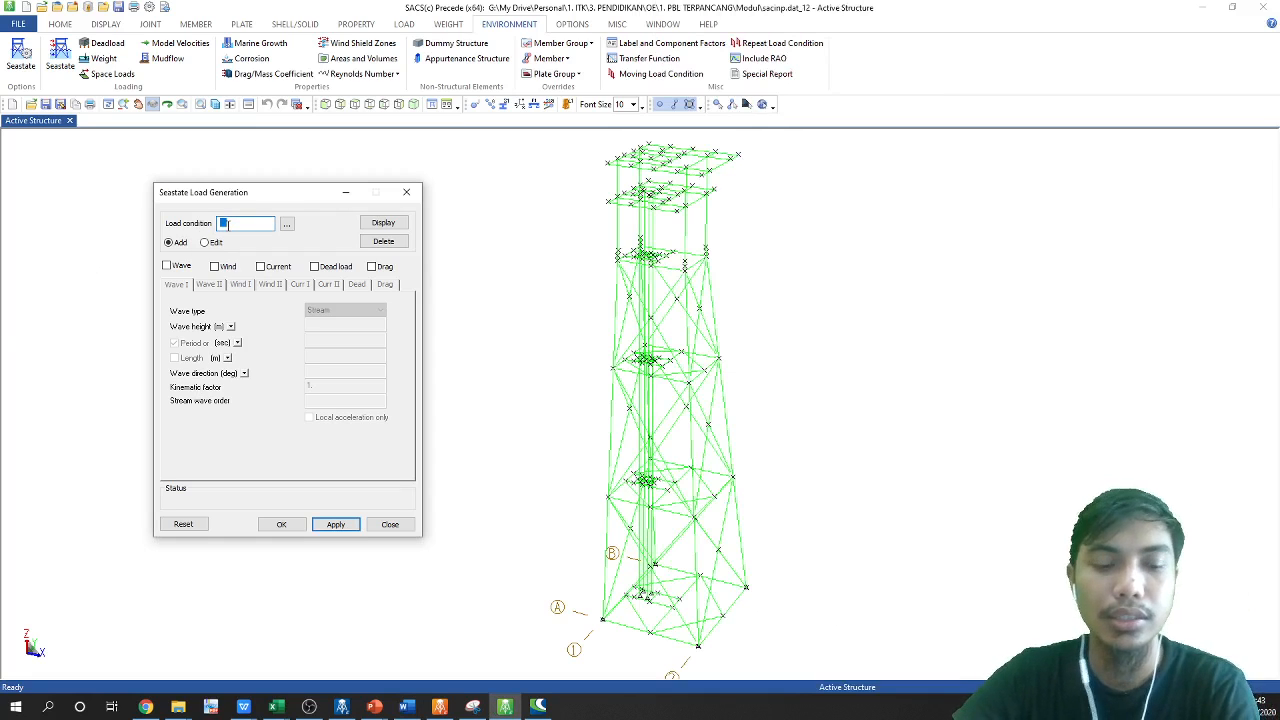
key(alt+Tab)
key(alt+Tab)
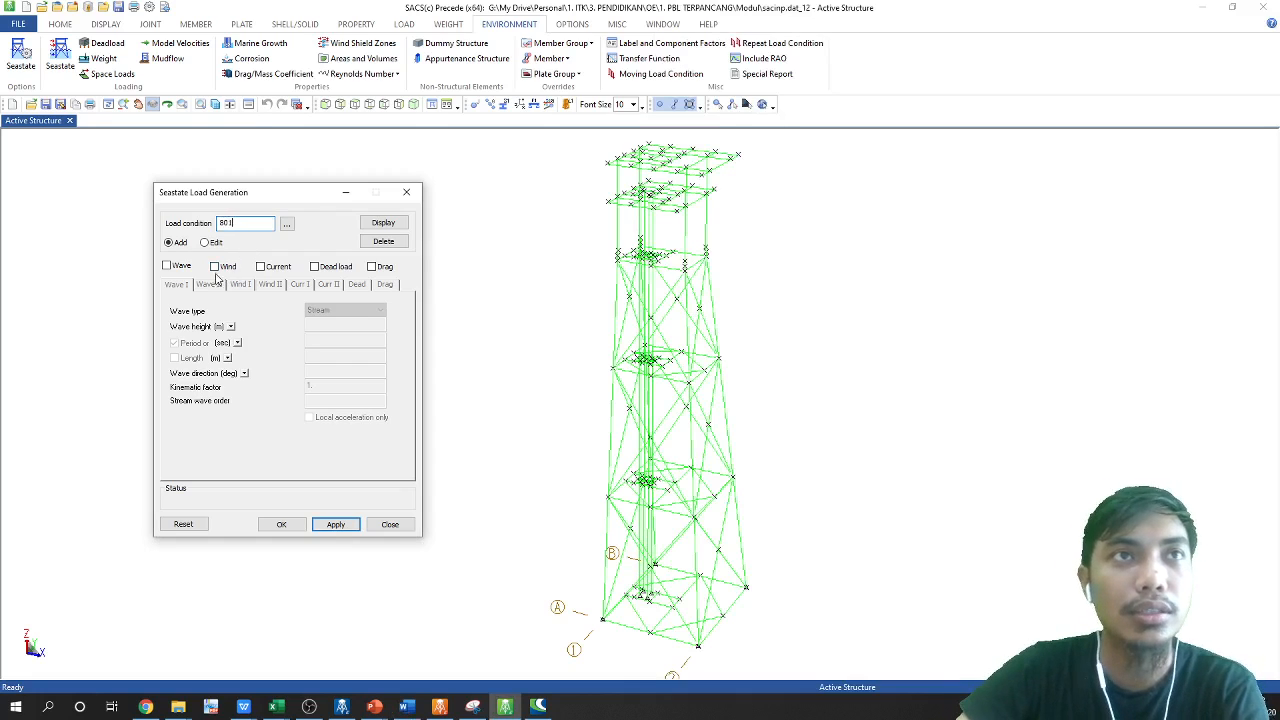
click(167, 266)
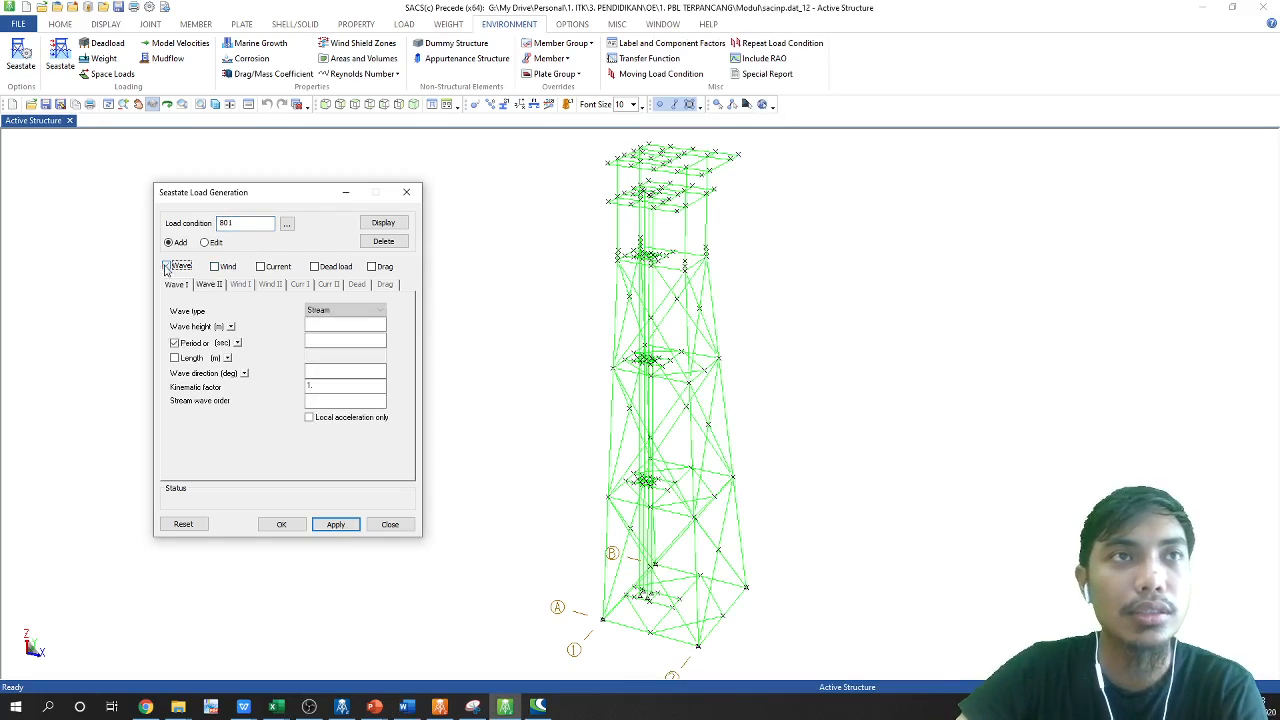
click(261, 267)
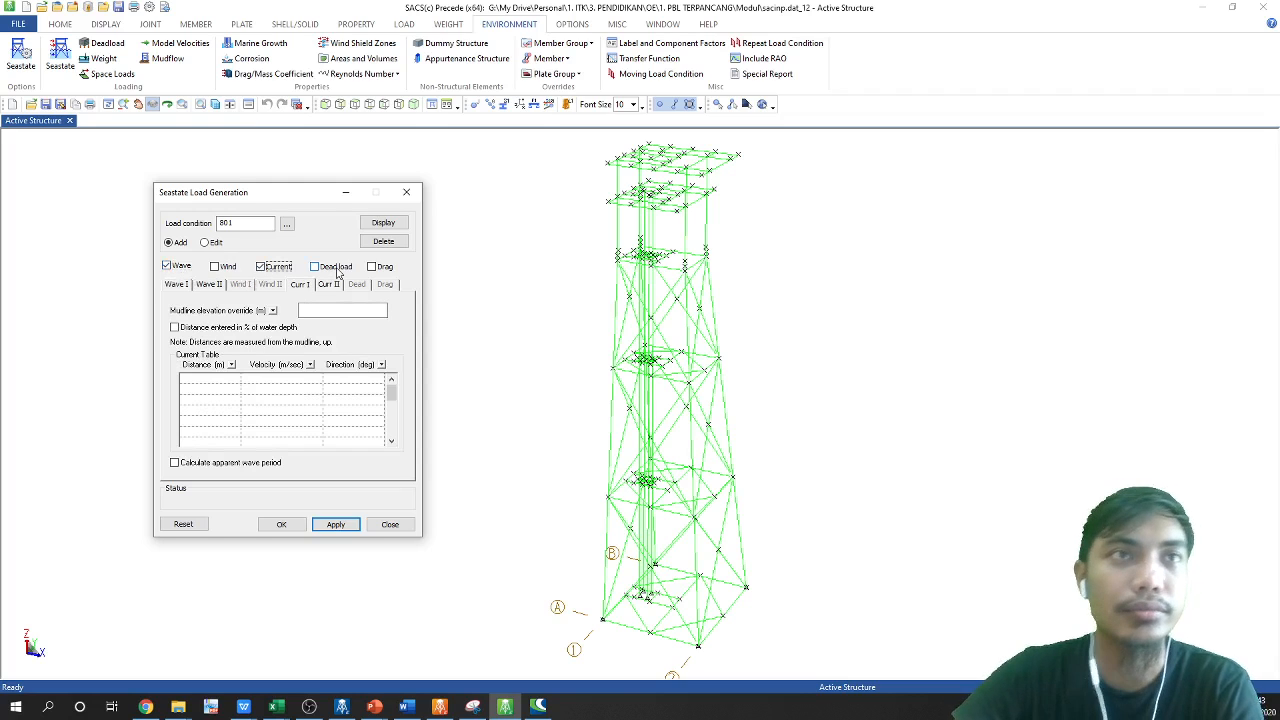
Examine the wave and current settings of load condition 801, including the available wave types
click(177, 285)
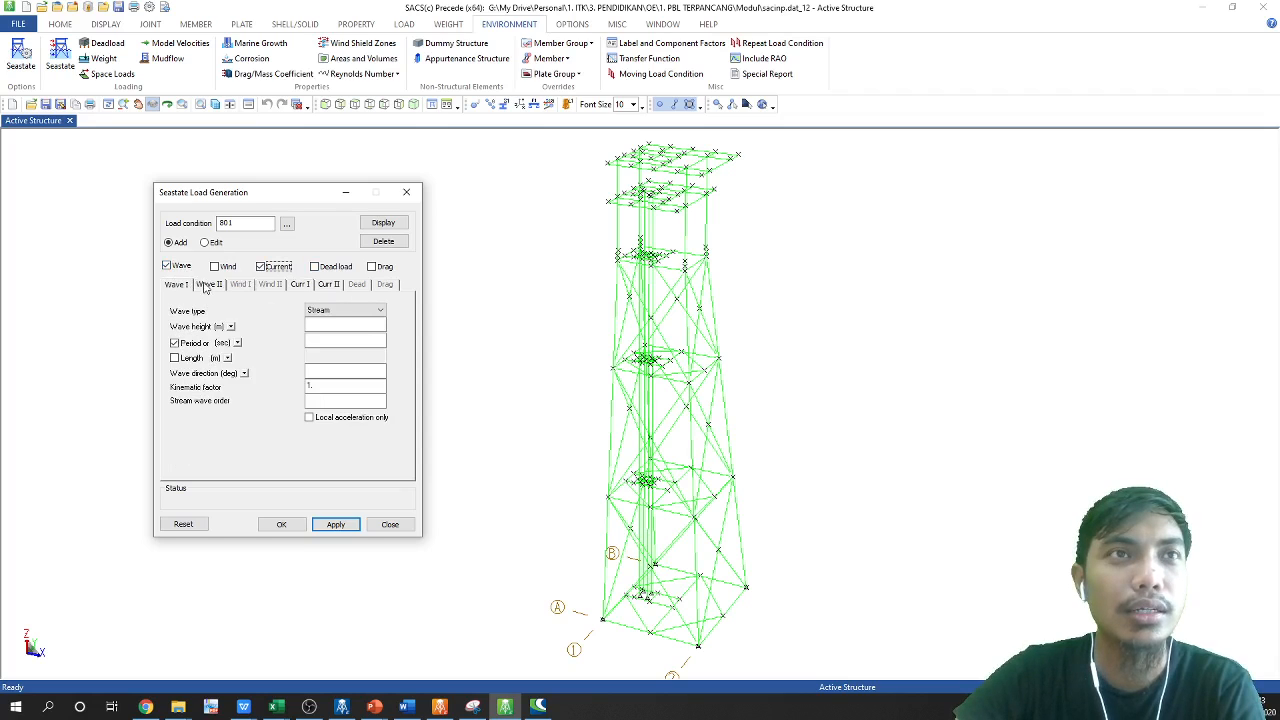
click(206, 286)
click(301, 285)
click(328, 285)
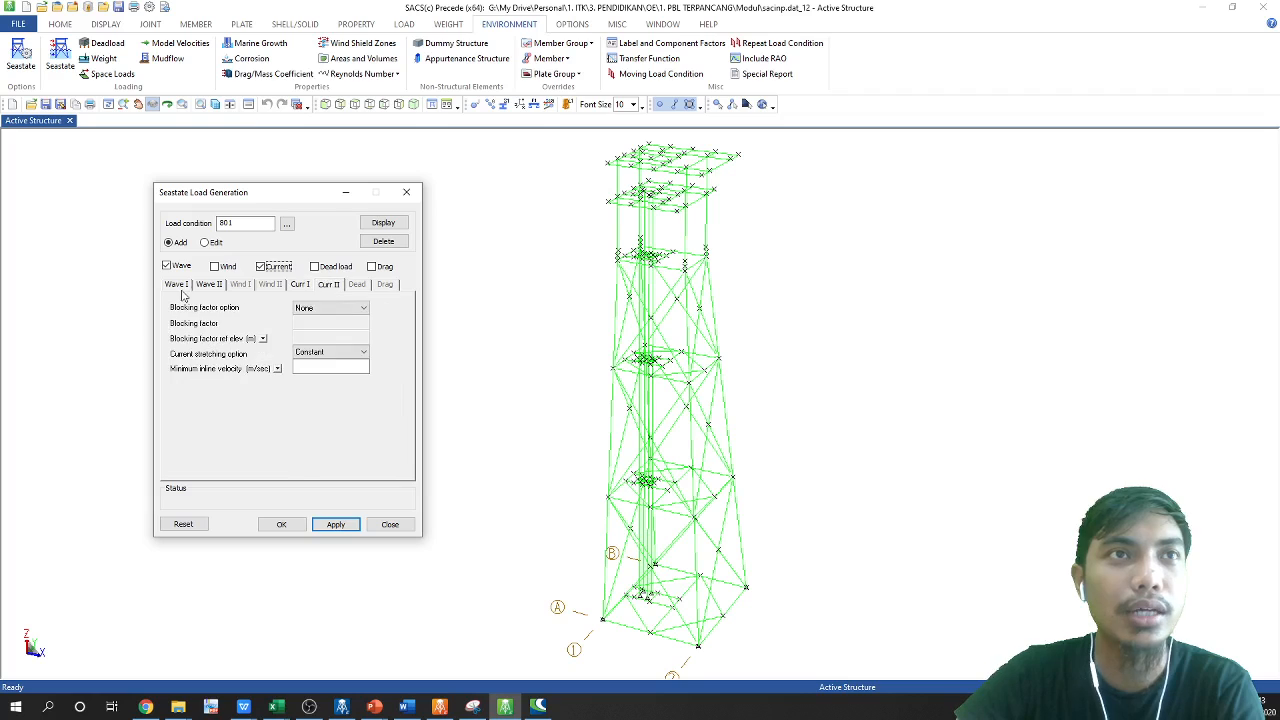
click(179, 288)
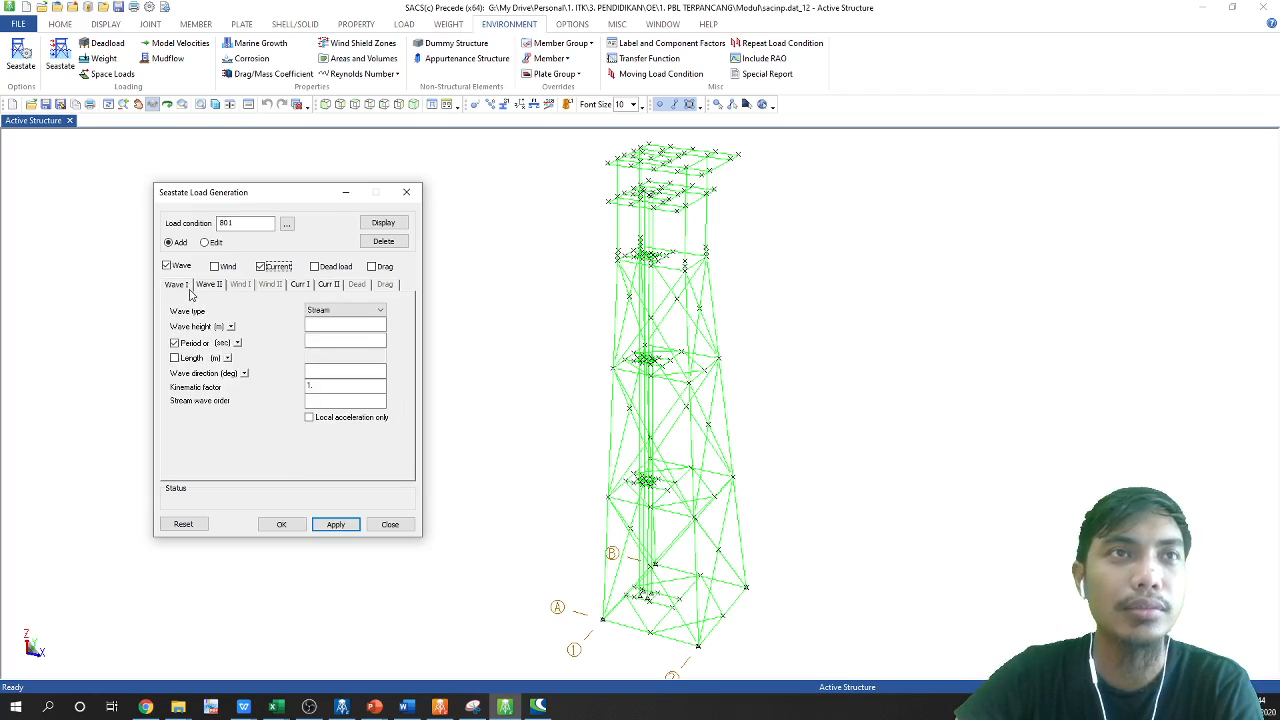
click(325, 313)
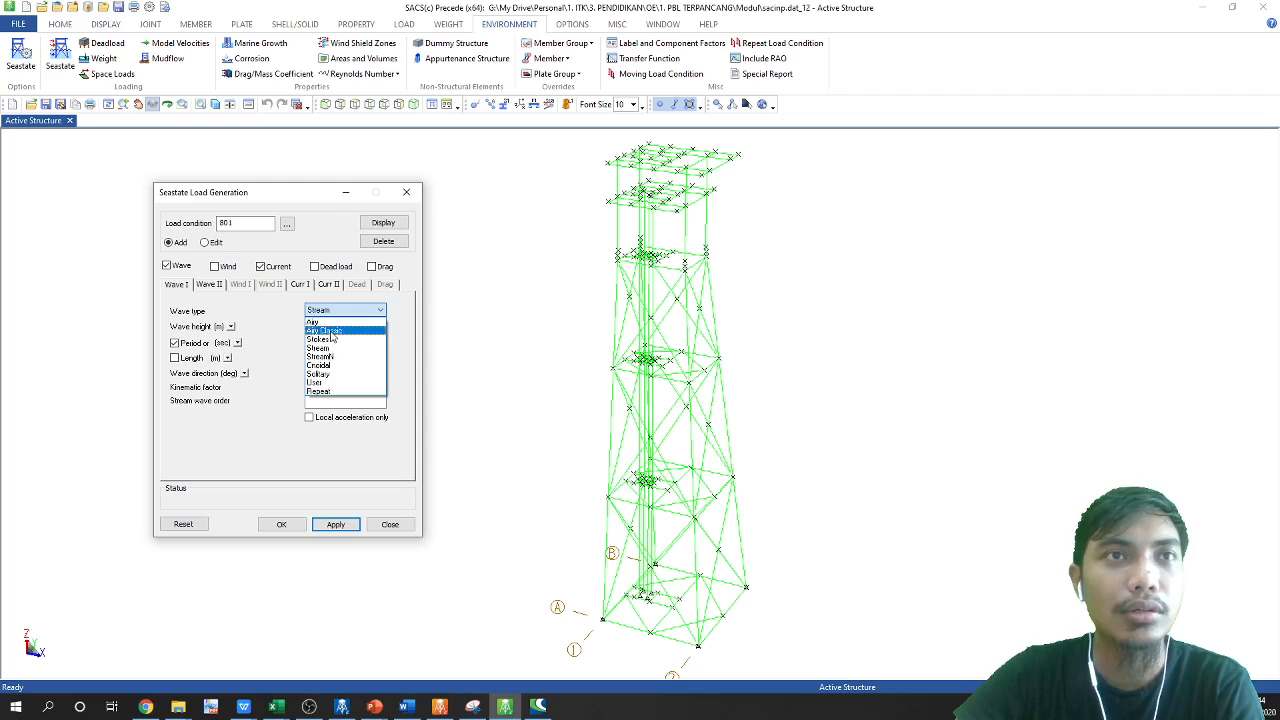
click(261, 315)
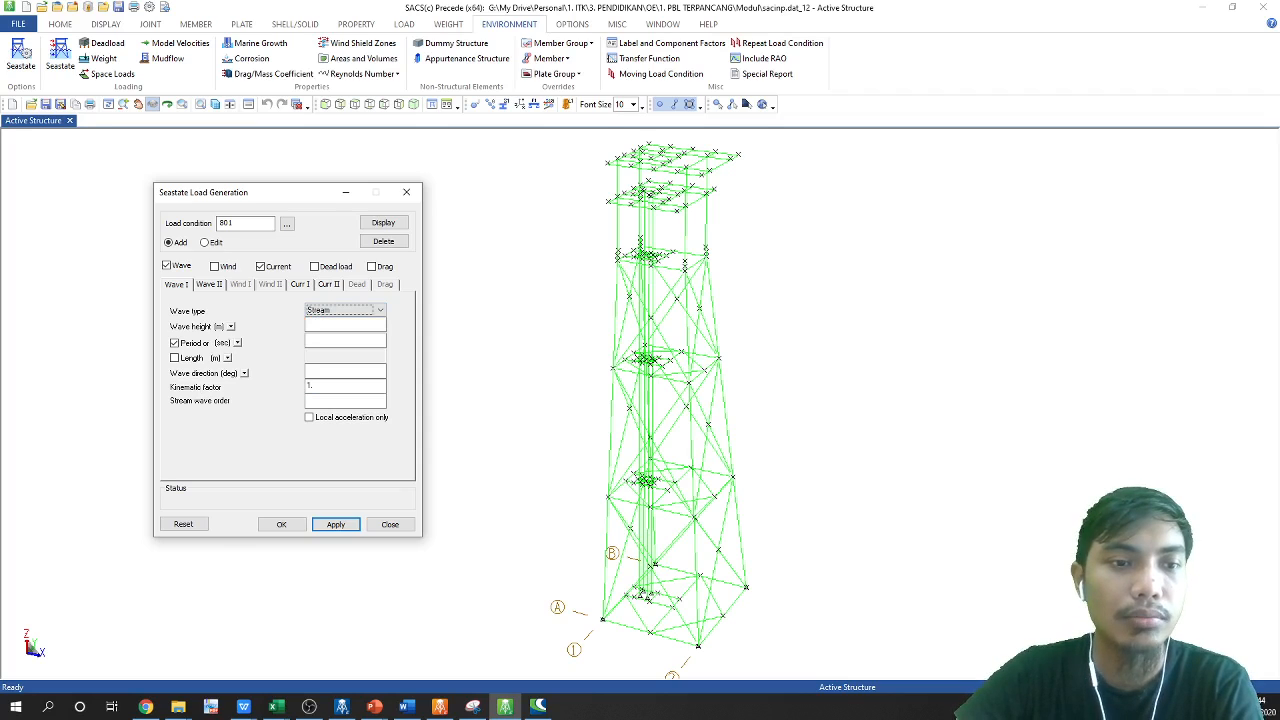
Switch to the Wave Theory.xlsx workbook in Excel and examine the wave theory data and selection chart
key(alt+Tab)
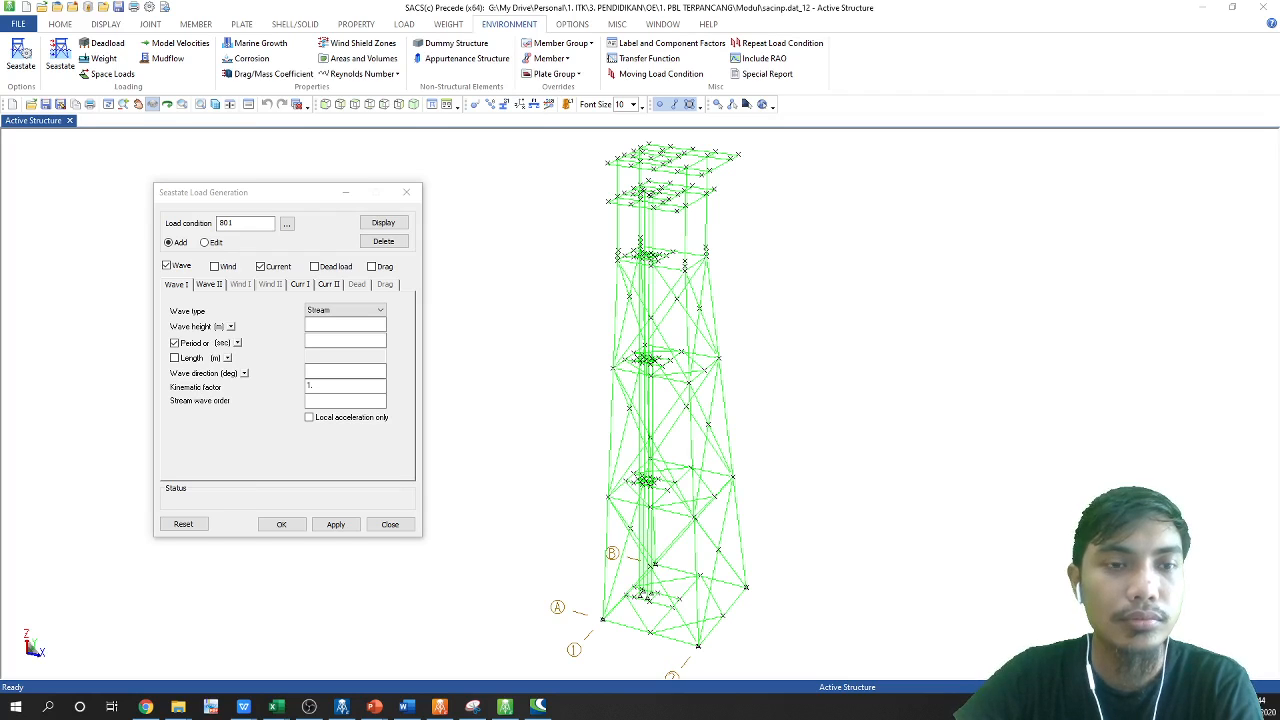
click(276, 706)
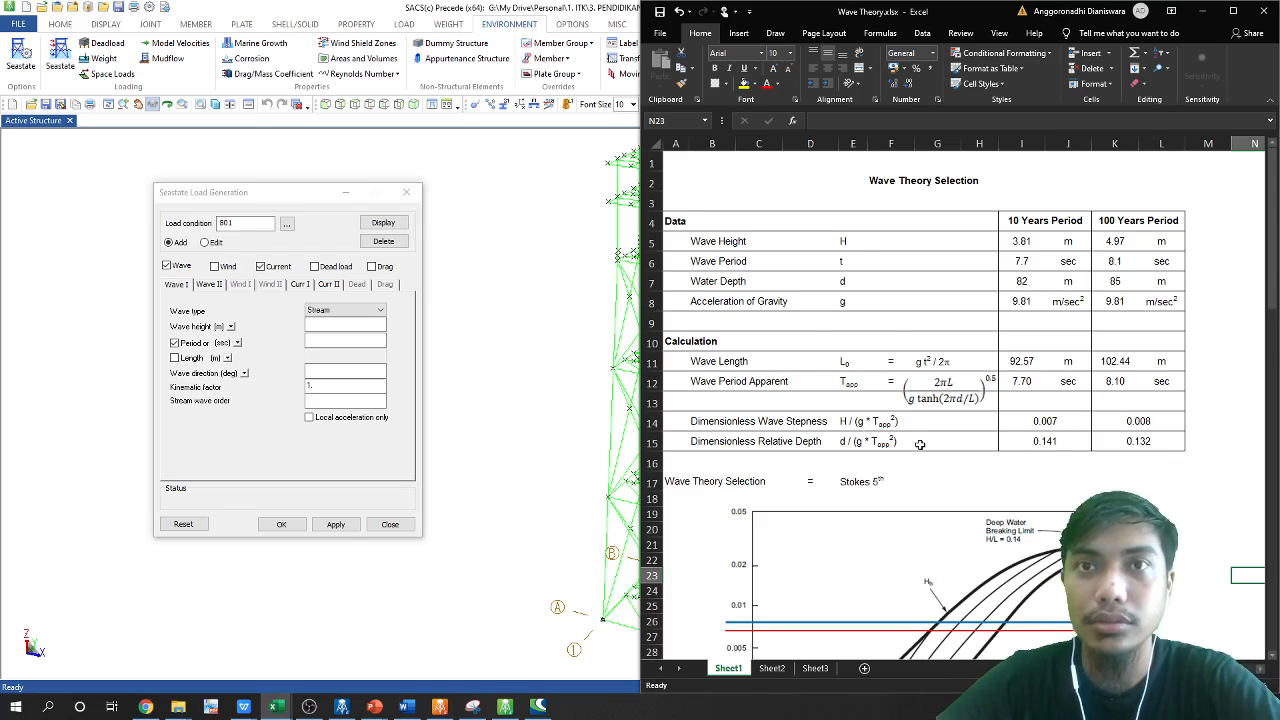
scroll(920, 443, down, 6)
scroll(971, 390, up, 1)
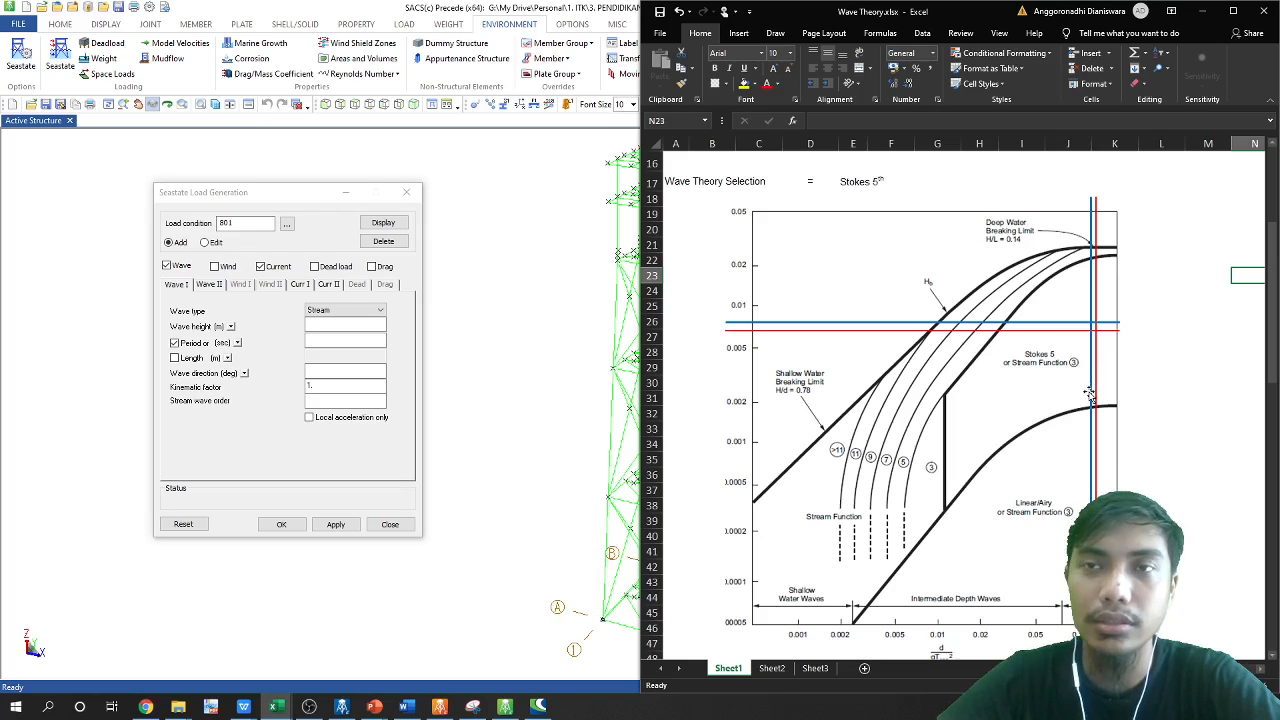
scroll(1090, 394, up, 5)
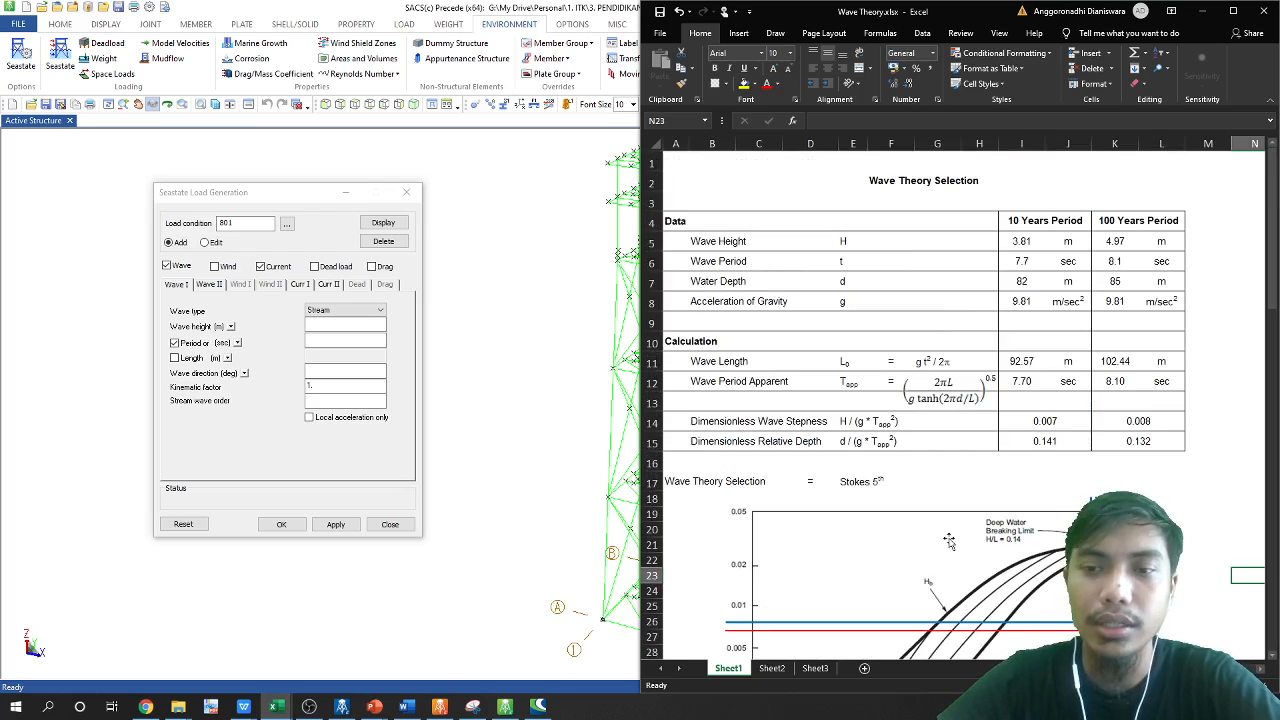
scroll(940, 536, down, 2)
scroll(940, 530, down, 4)
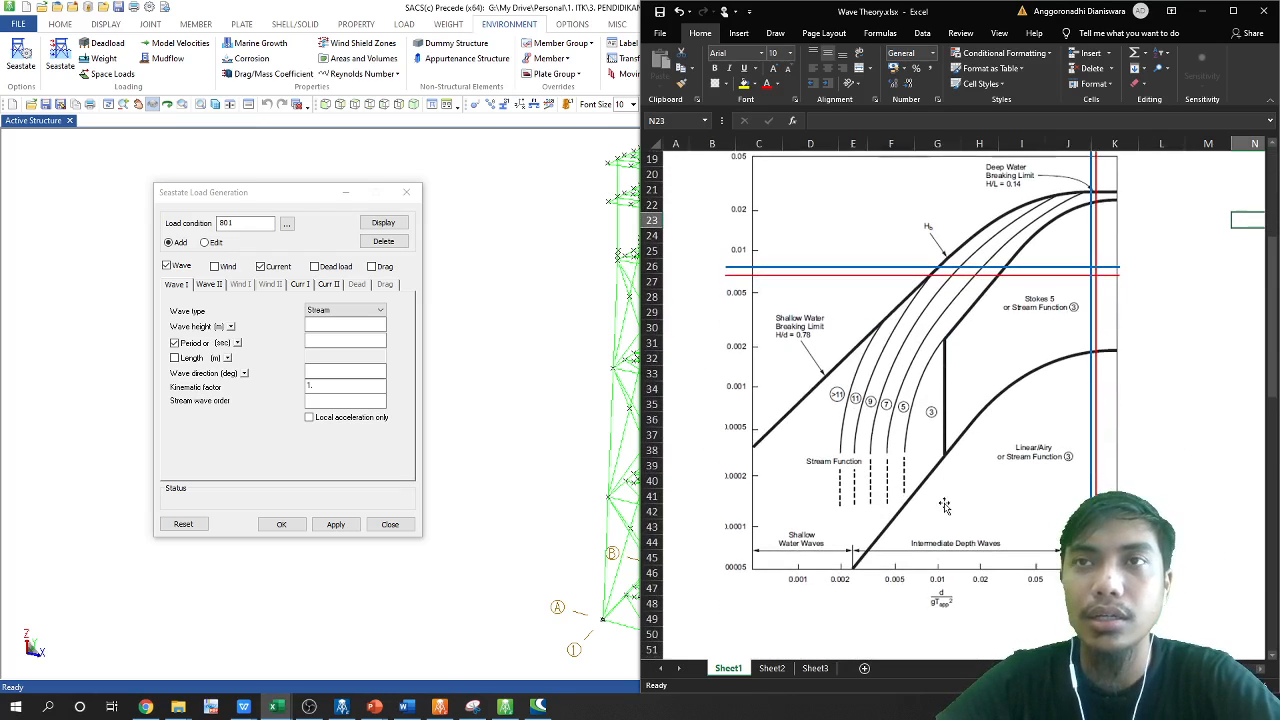
scroll(1015, 377, up, 2)
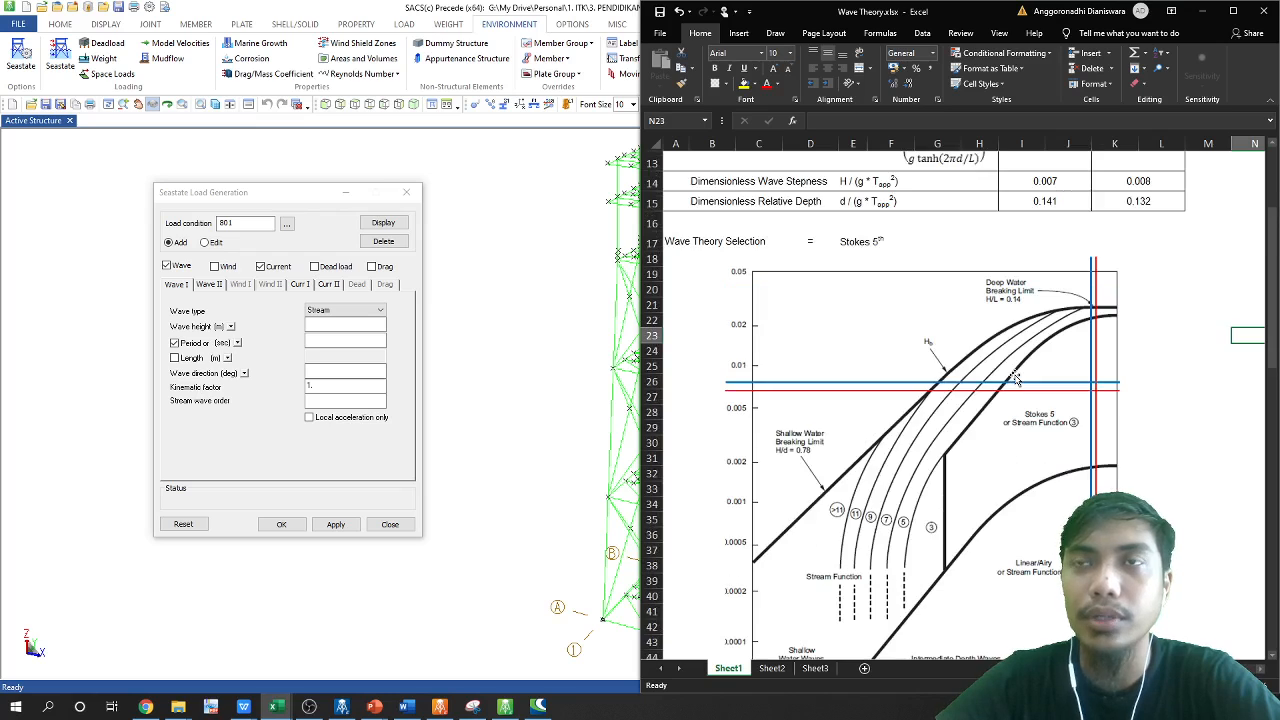
scroll(1015, 377, up, 4)
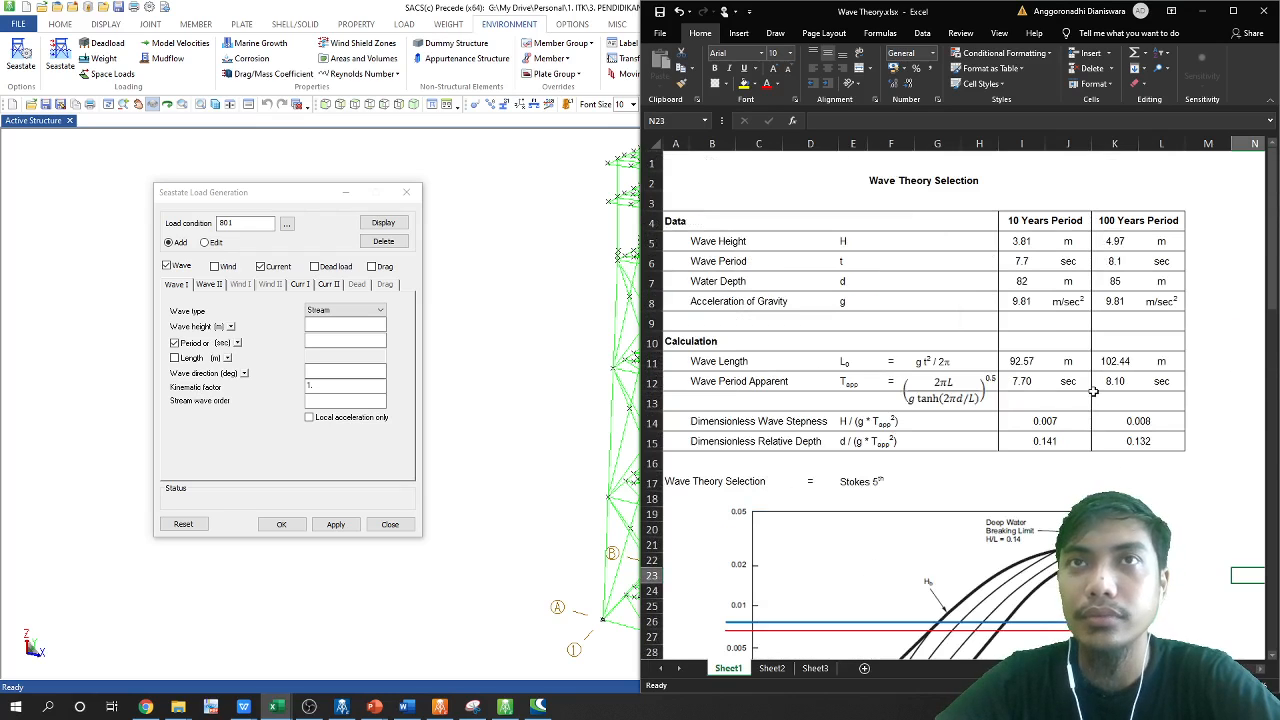
Compare the wave height, wave period and water depth for the 10- and 100-year periods, and review the calculation rows
click(1064, 229)
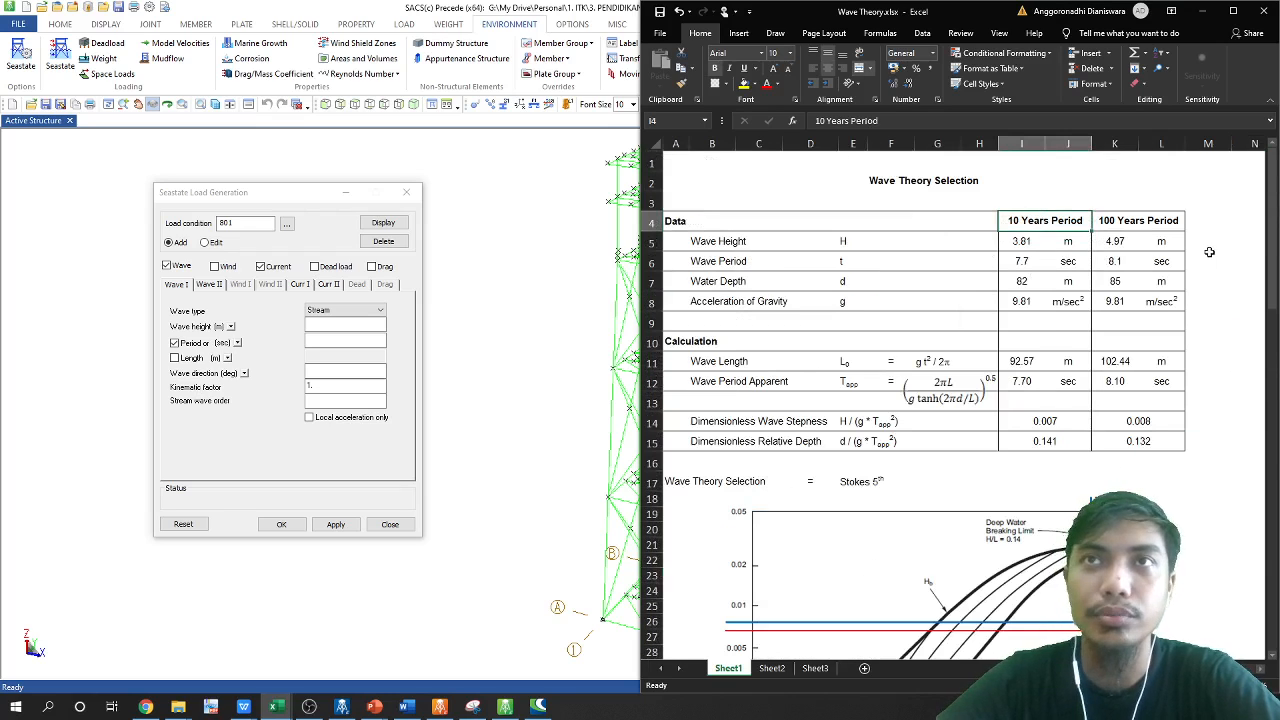
click(1169, 221)
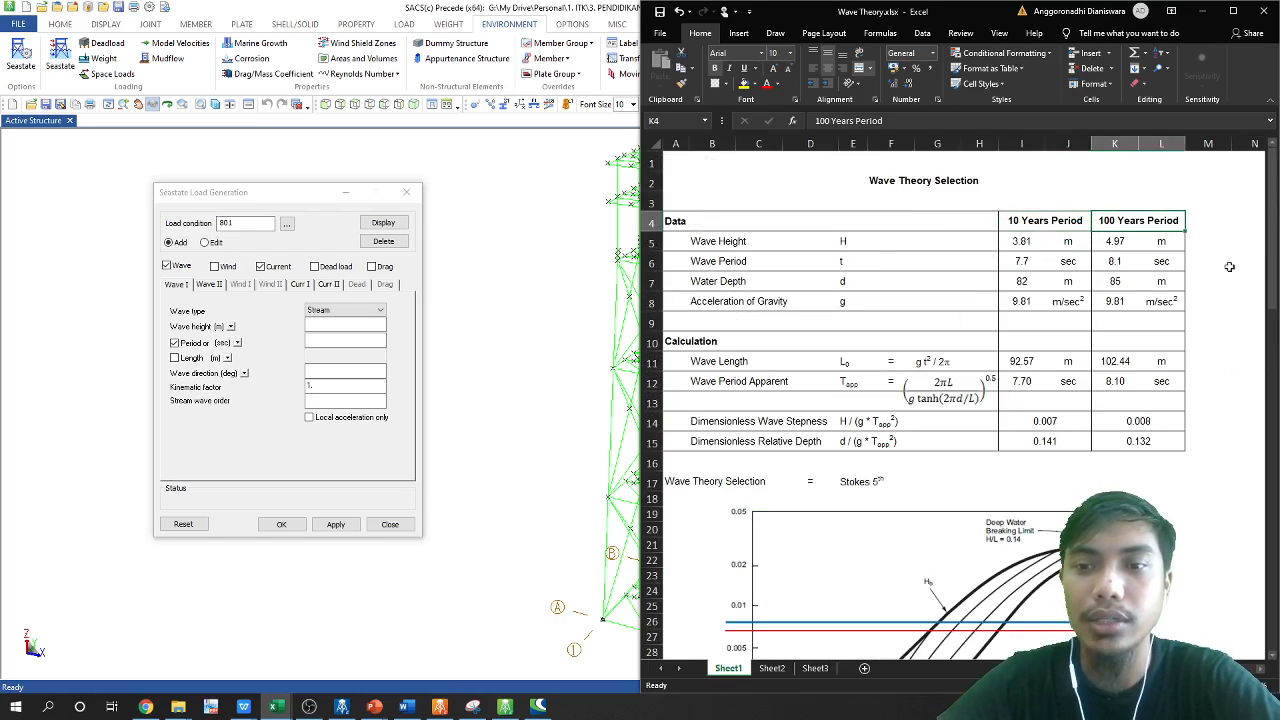
click(1032, 241)
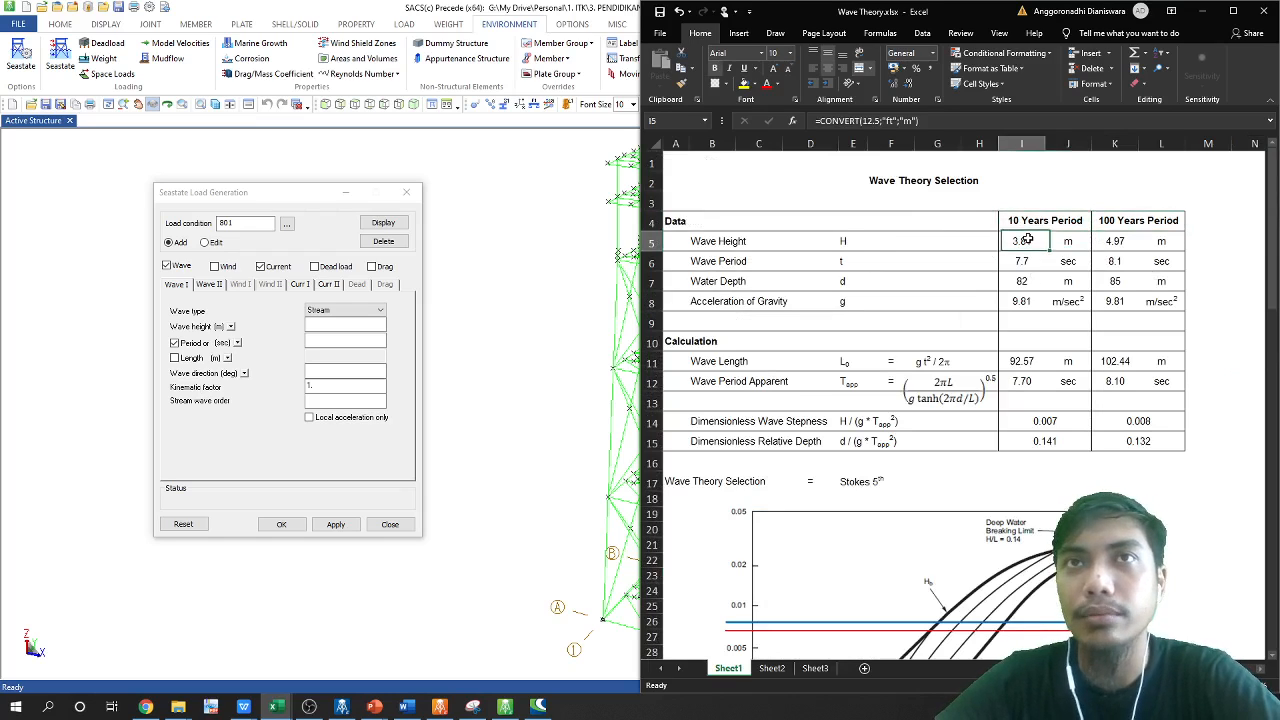
click(1113, 245)
click(1033, 244)
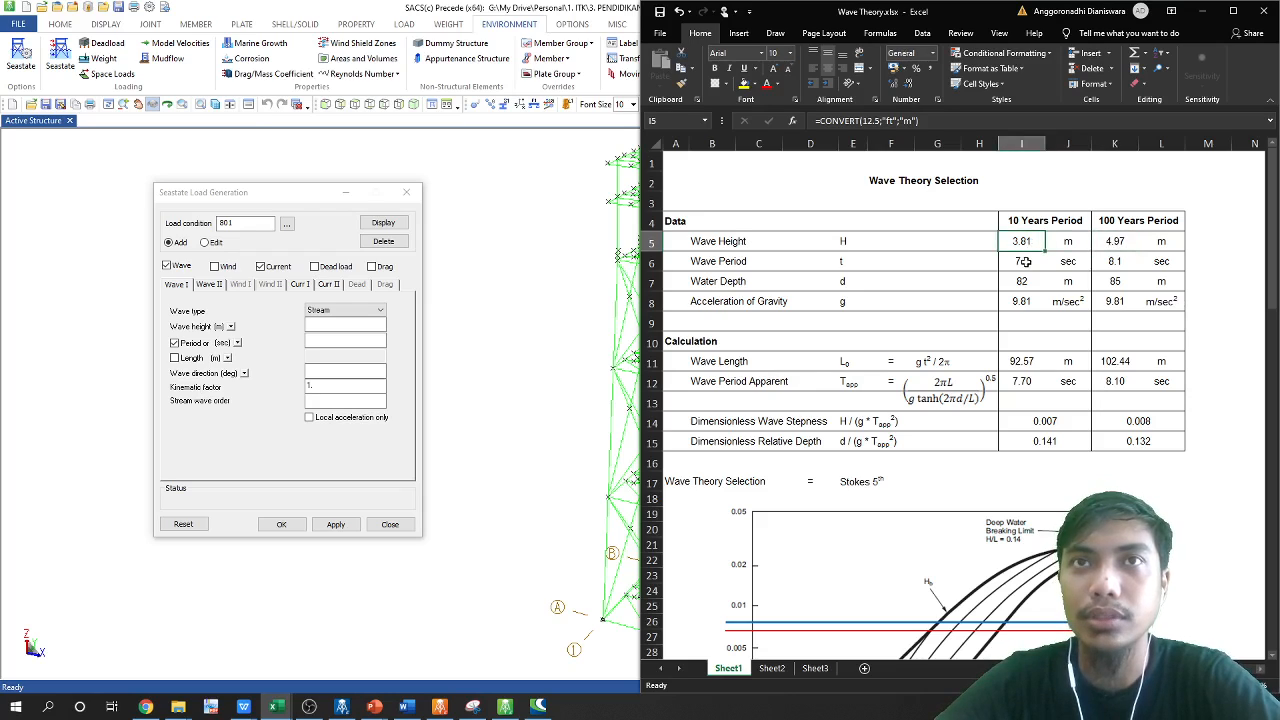
click(1025, 261)
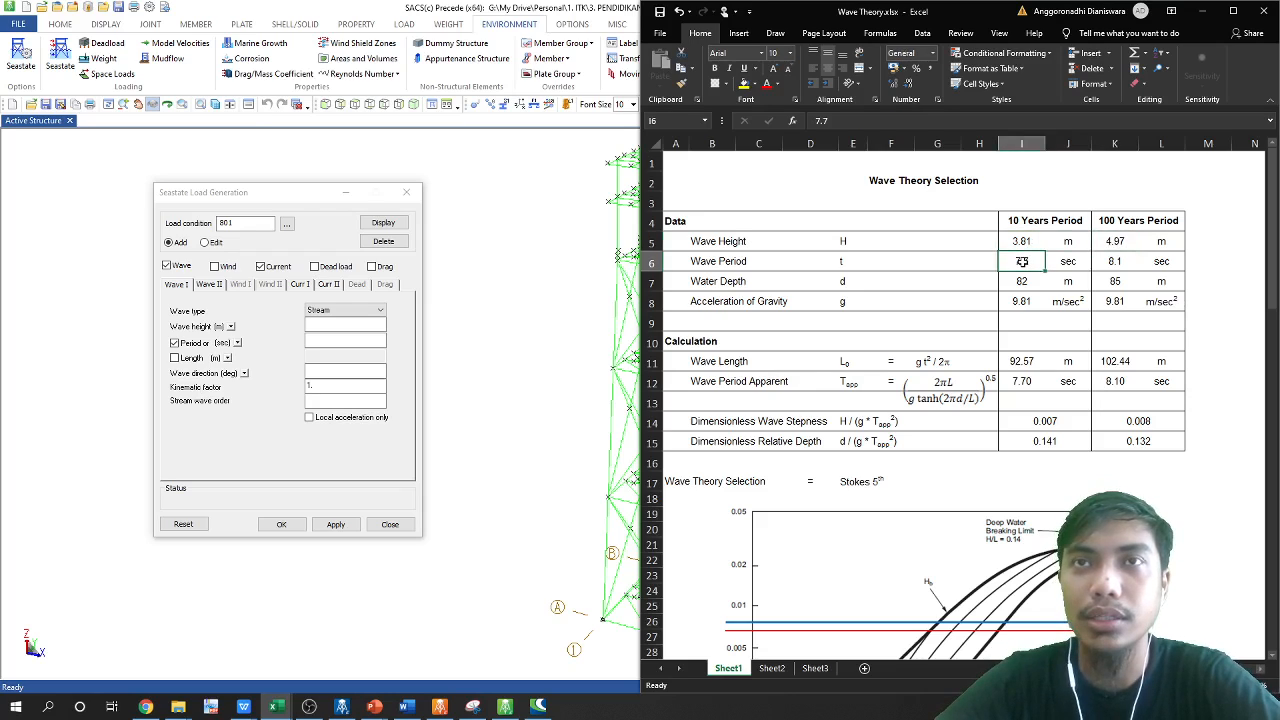
click(1114, 261)
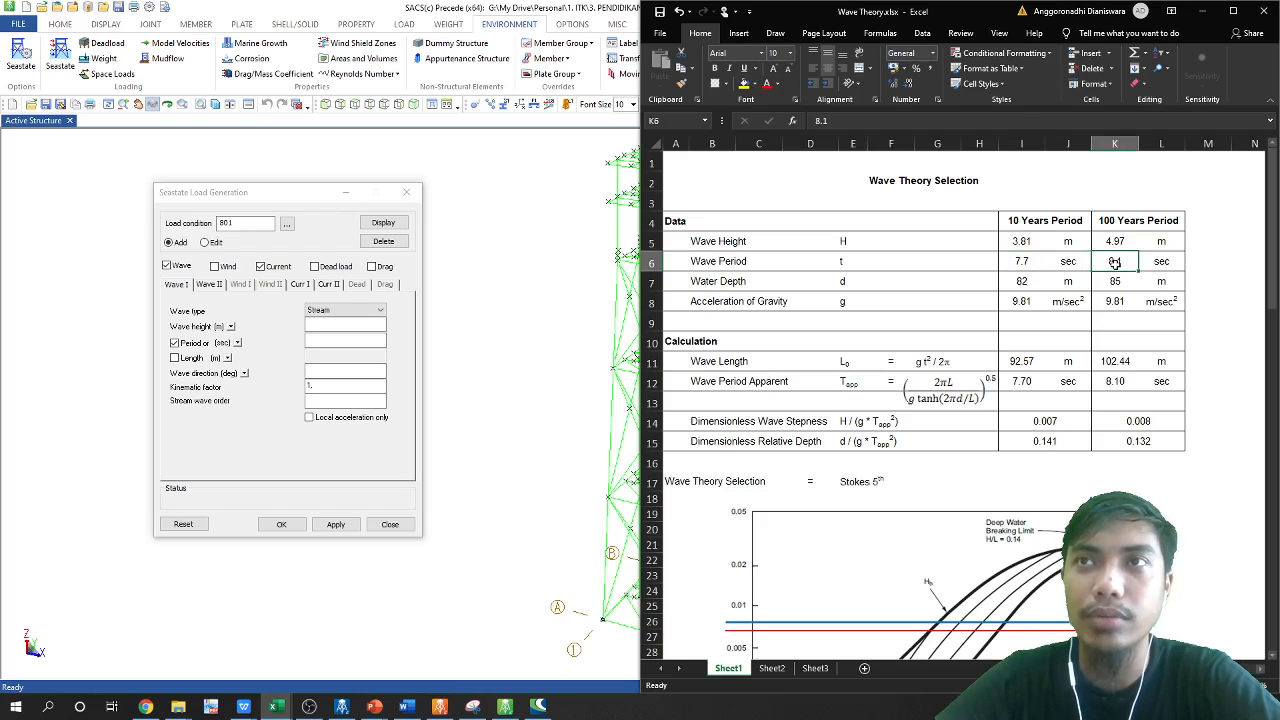
click(1028, 263)
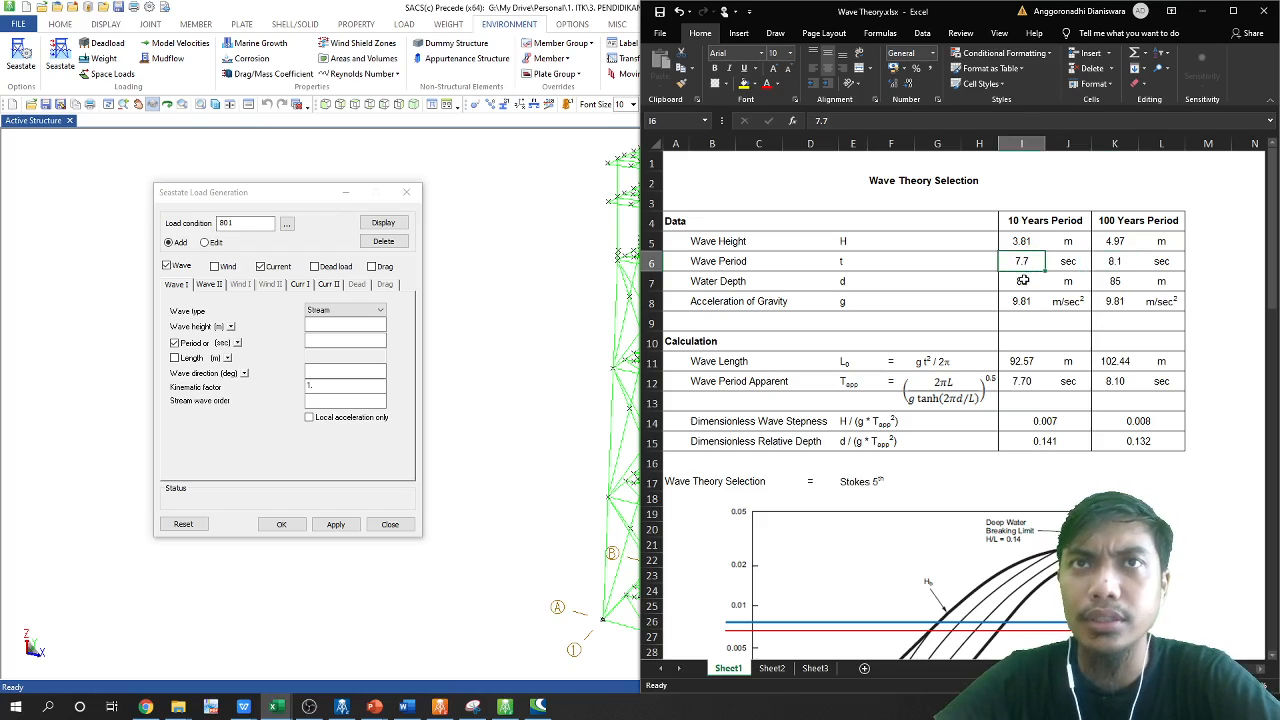
click(1023, 281)
click(1126, 290)
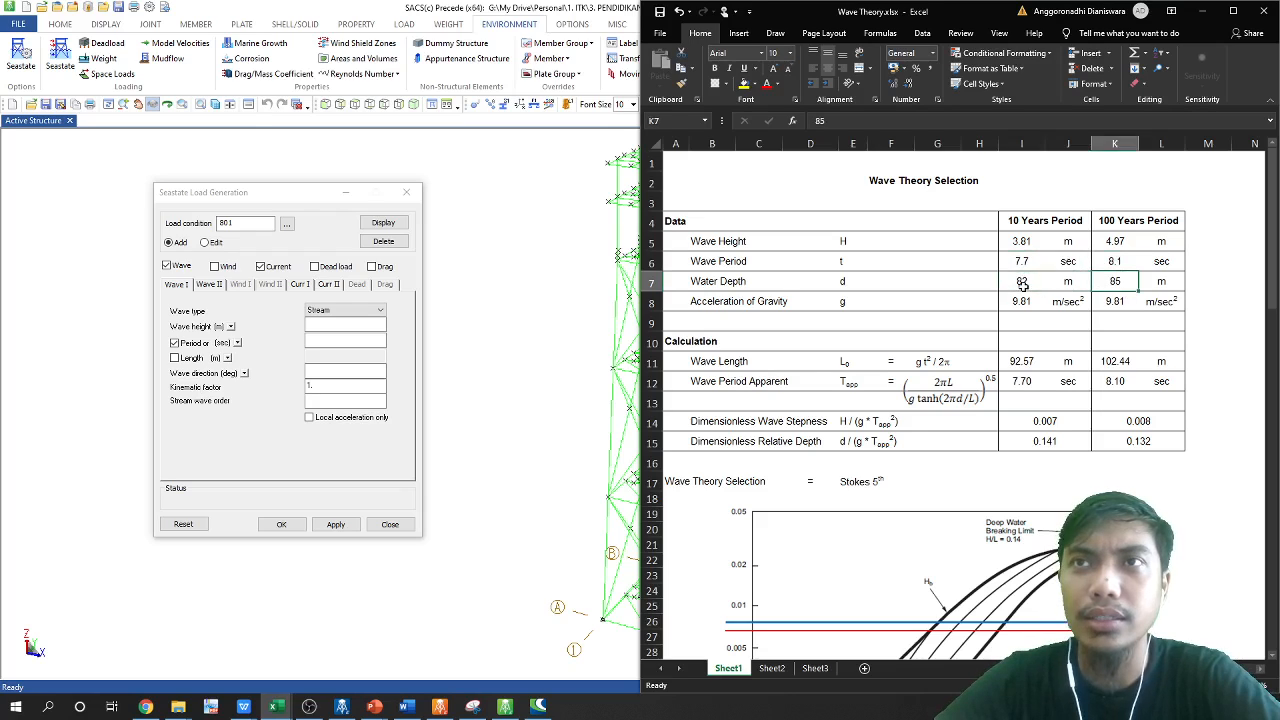
click(1024, 286)
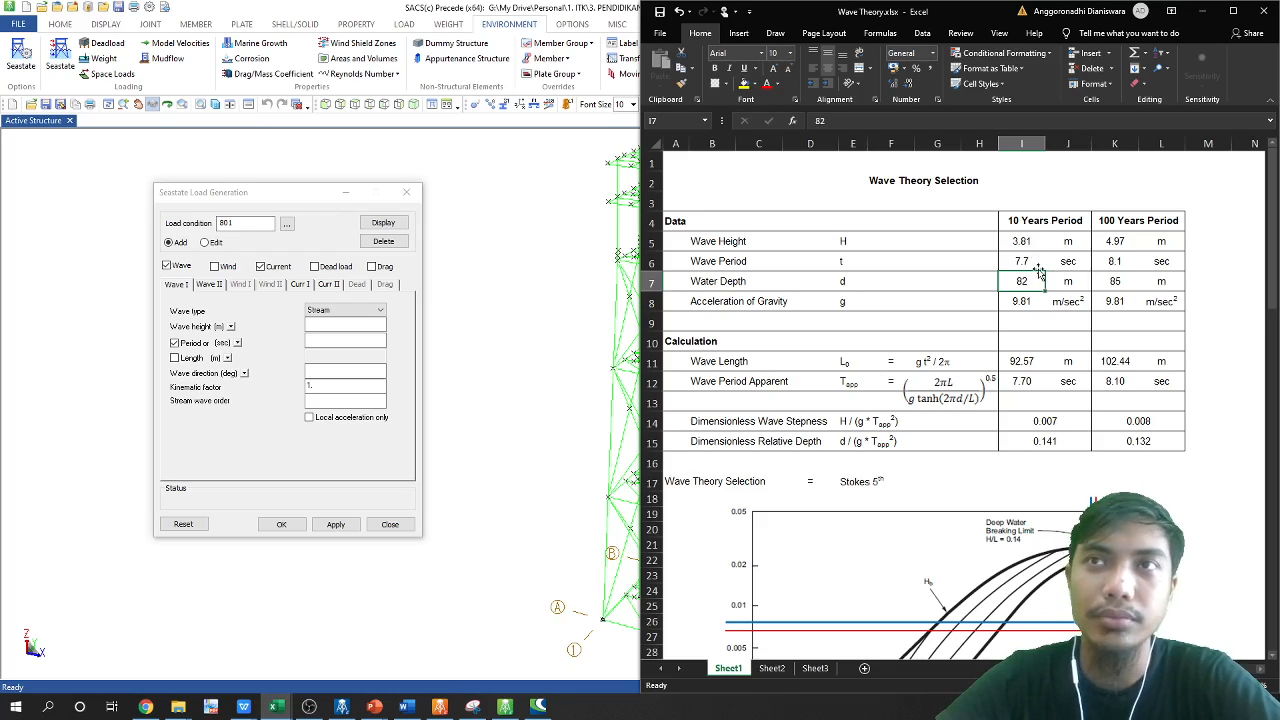
click(1108, 283)
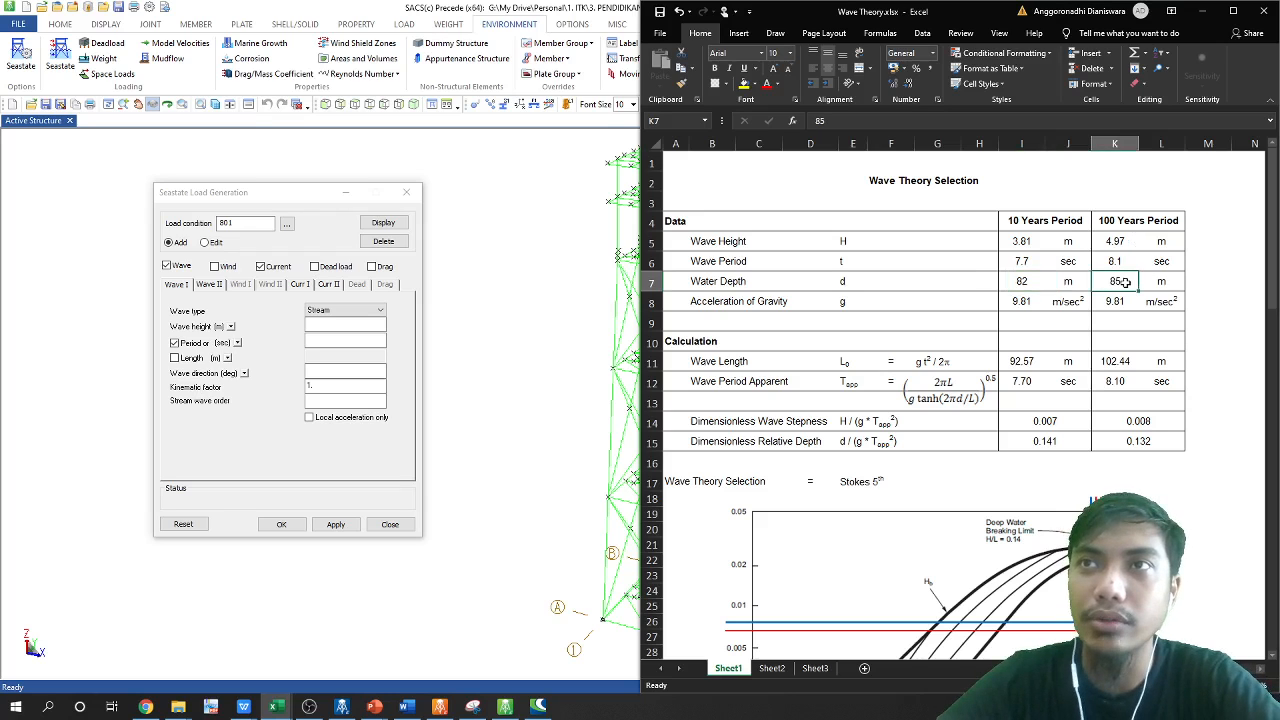
scroll(1040, 315, down, 1)
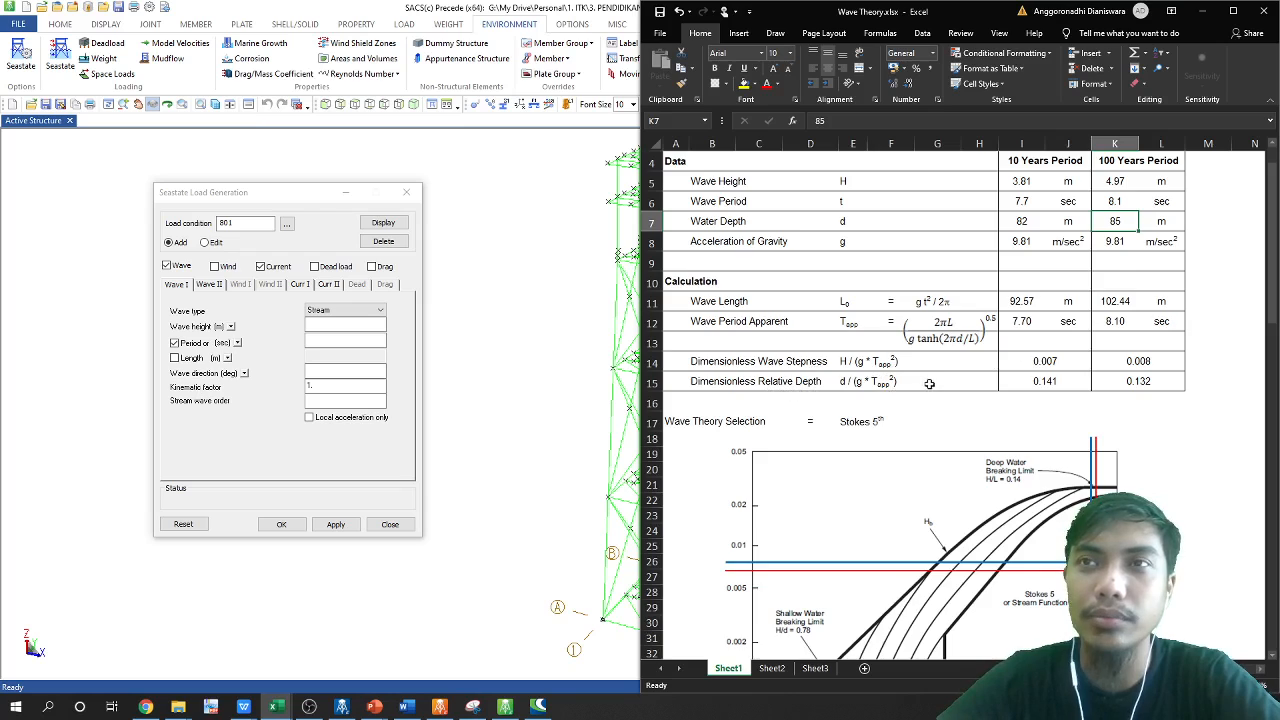
scroll(935, 386, up, 1)
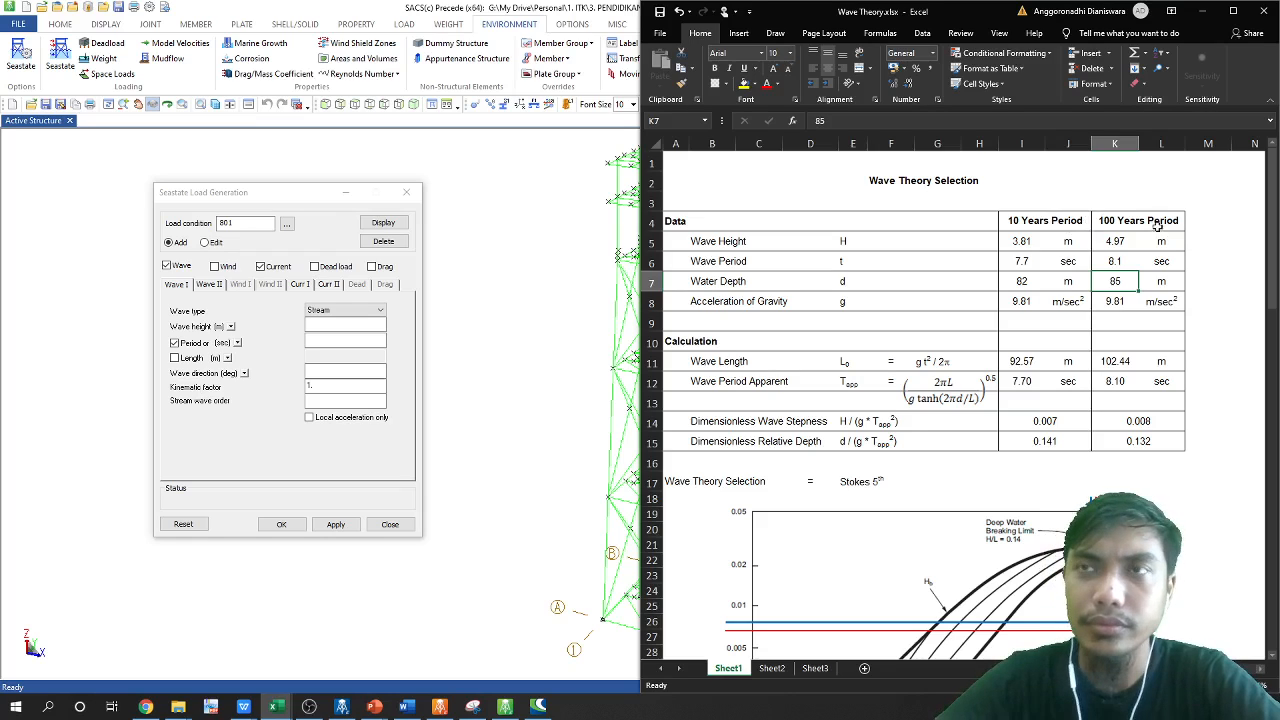
scroll(1162, 275, down, 1)
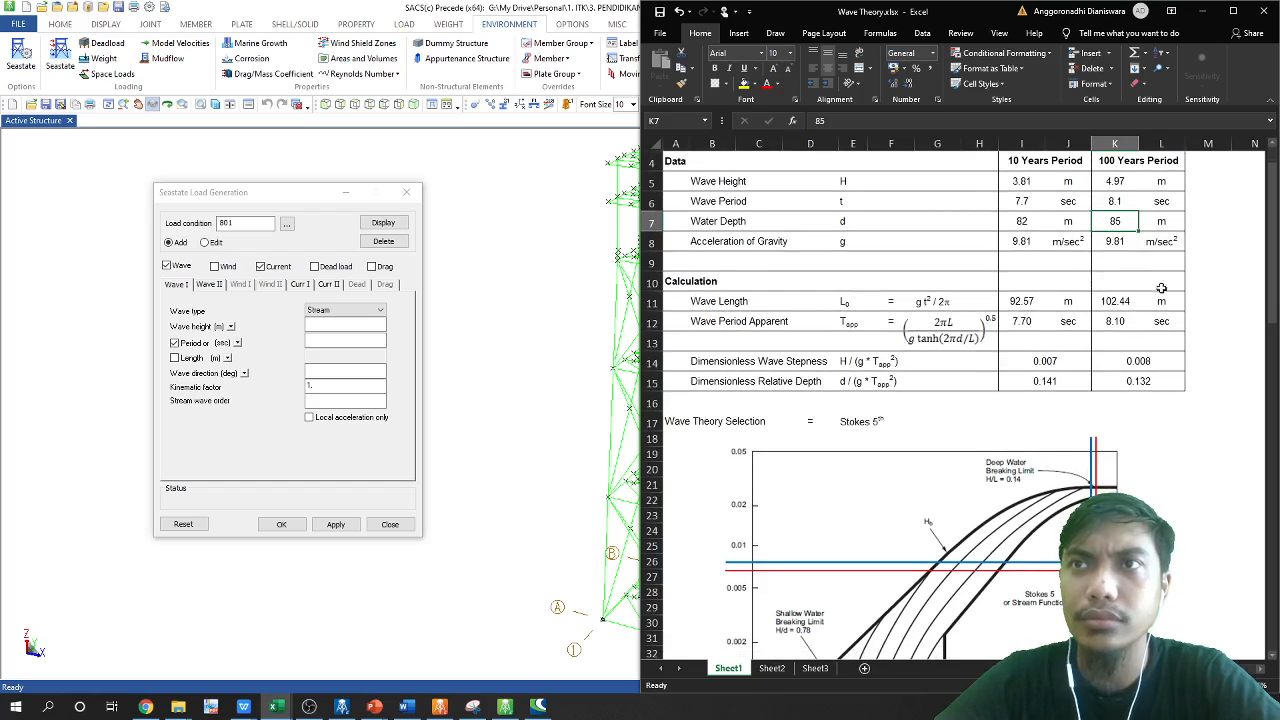
Examine the dimensionless wave steepness and relative depth in the worksheet and trace them on the wave theory selection chart
scroll(1162, 288, down, 2)
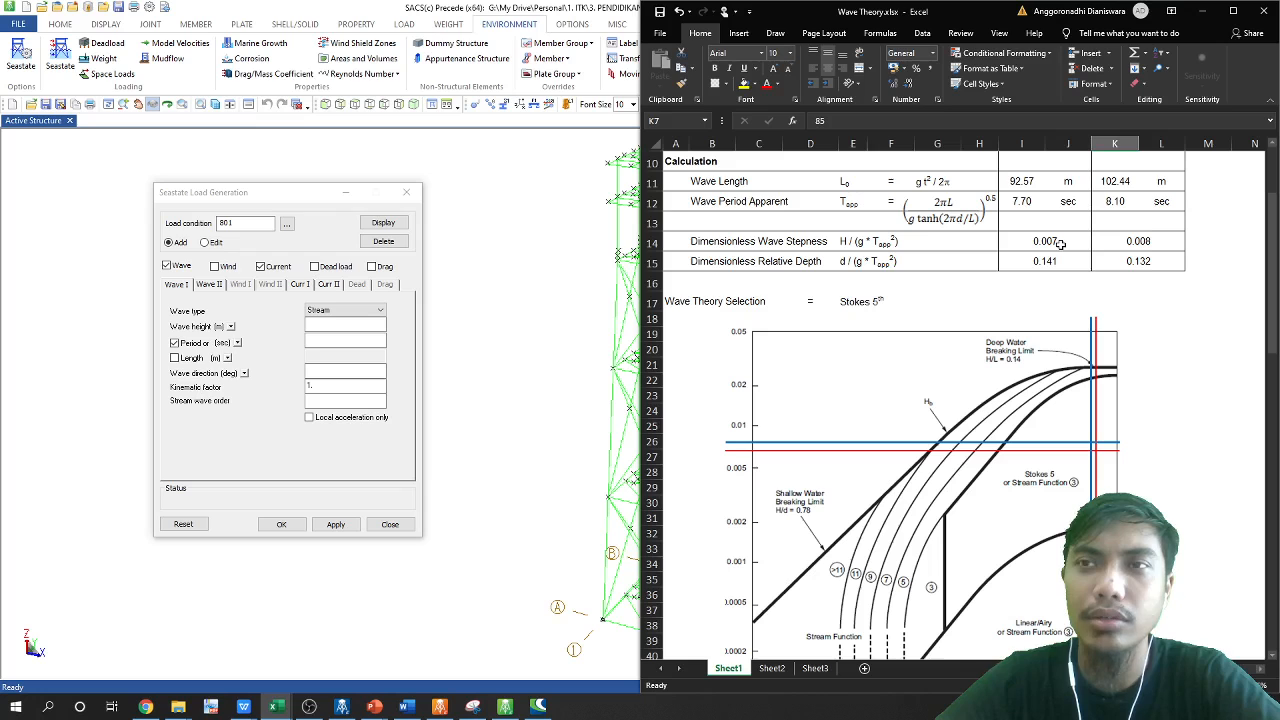
scroll(1062, 243, down, 4)
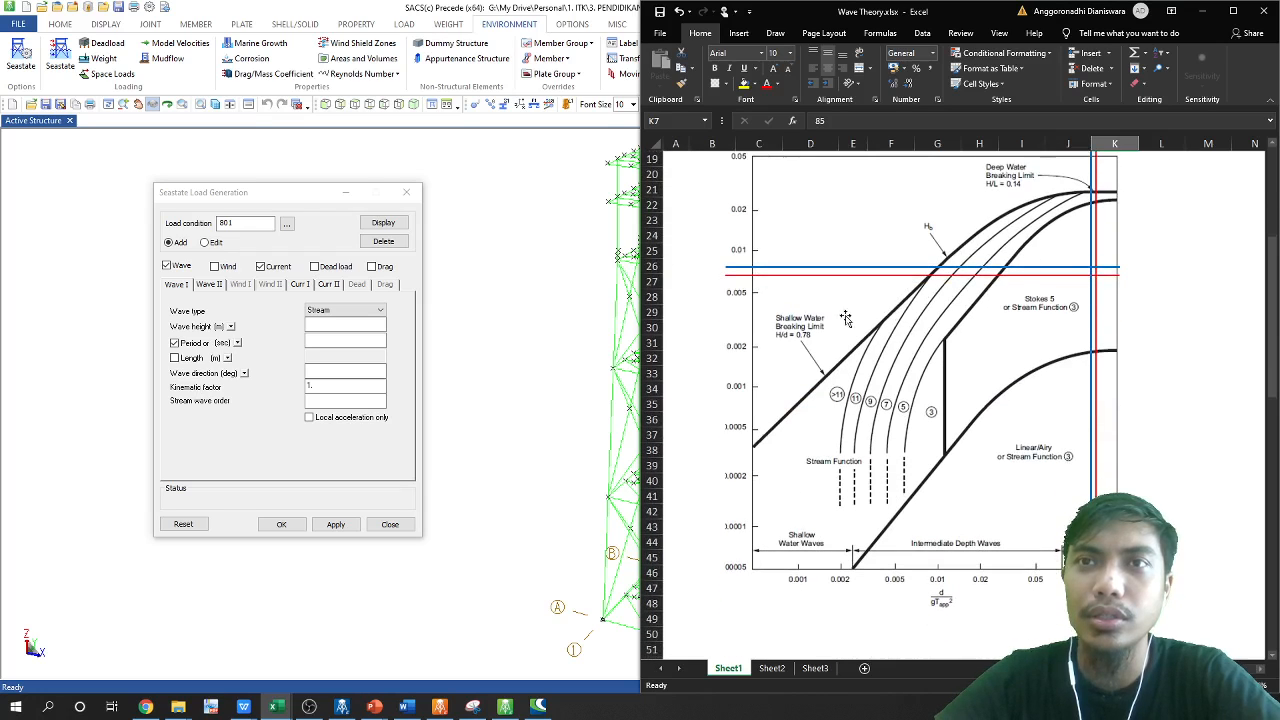
scroll(733, 288, up, 1)
scroll(730, 289, up, 1)
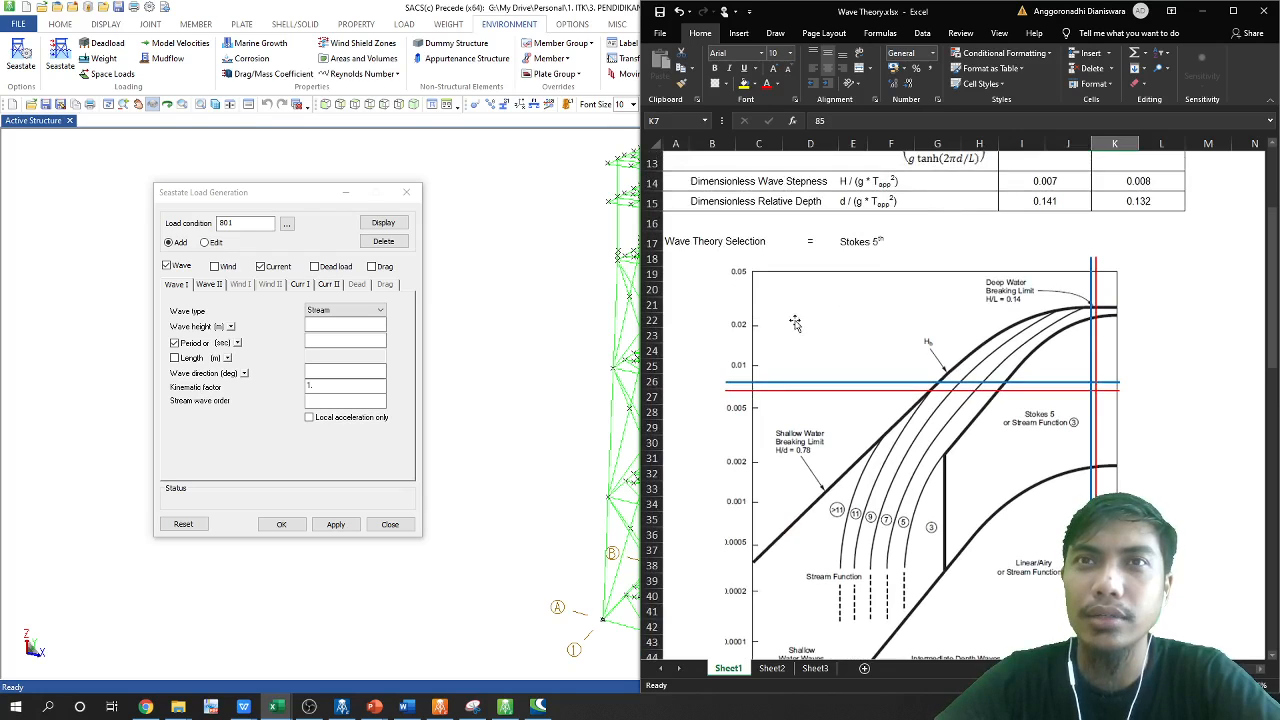
click(765, 391)
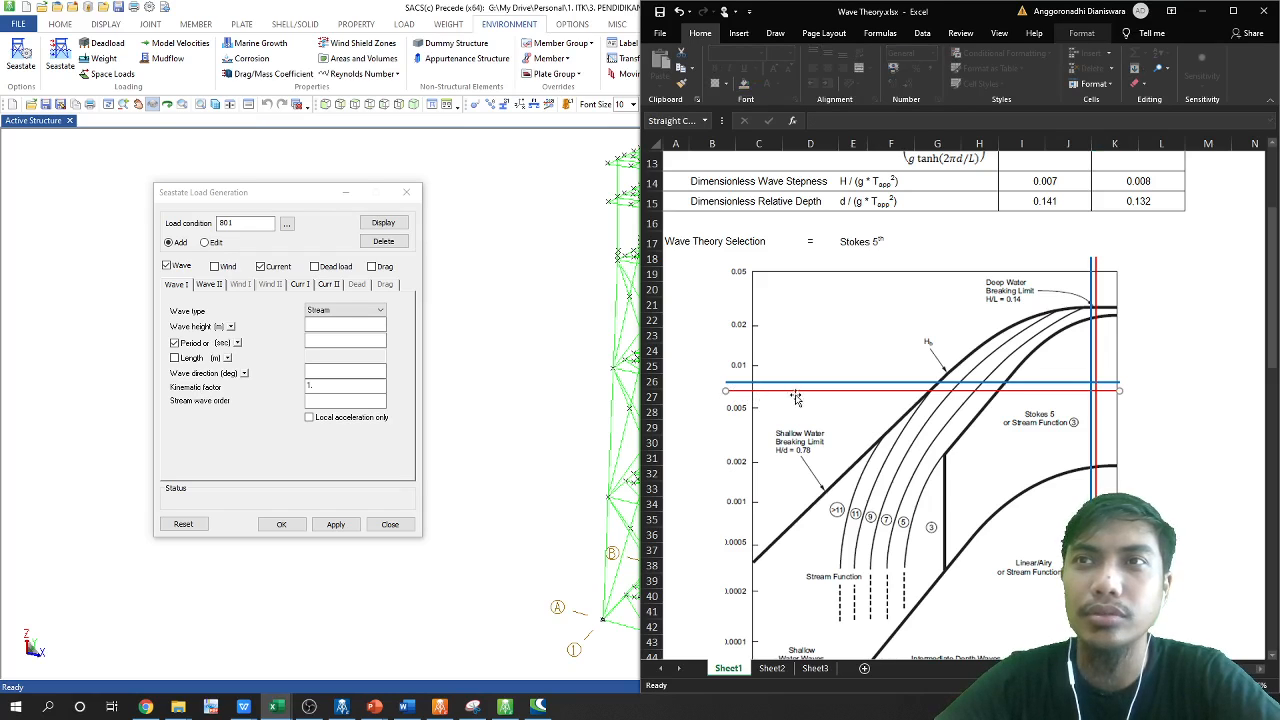
scroll(1143, 220, up, 3)
scroll(1143, 220, up, 2)
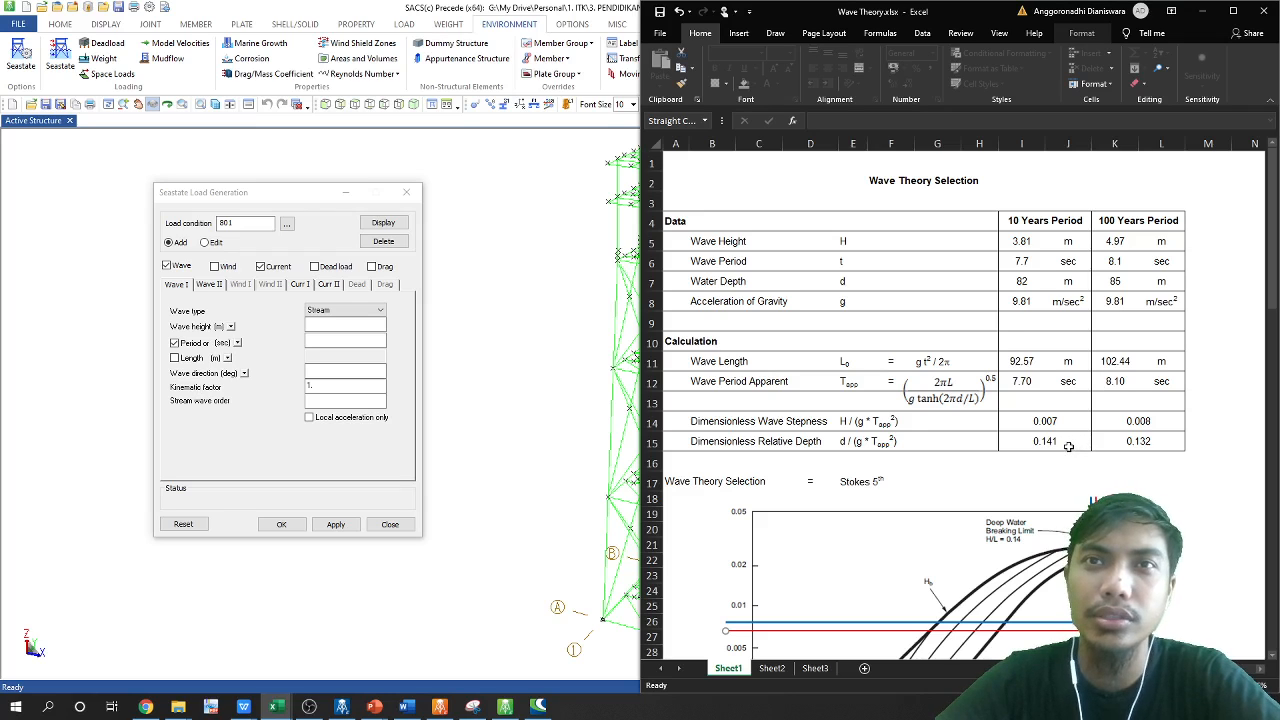
scroll(1068, 441, down, 5)
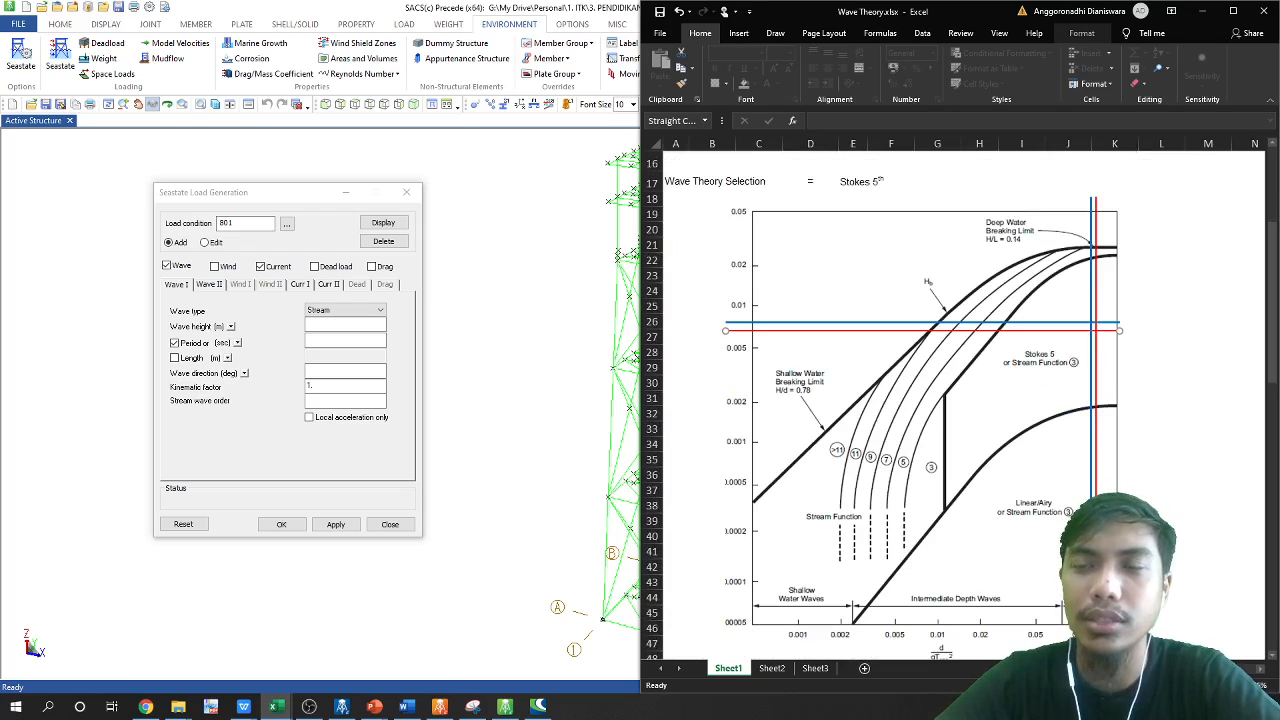
scroll(960, 400, up, 1)
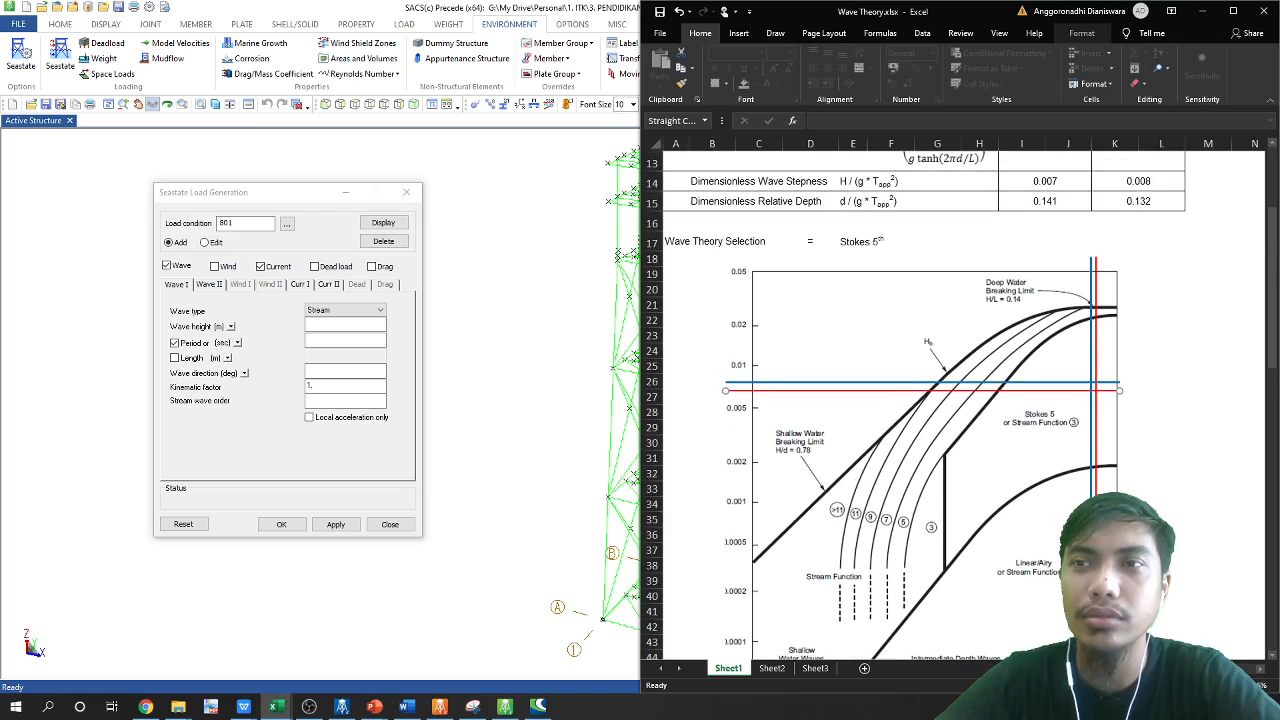
scroll(960, 400, down, 6)
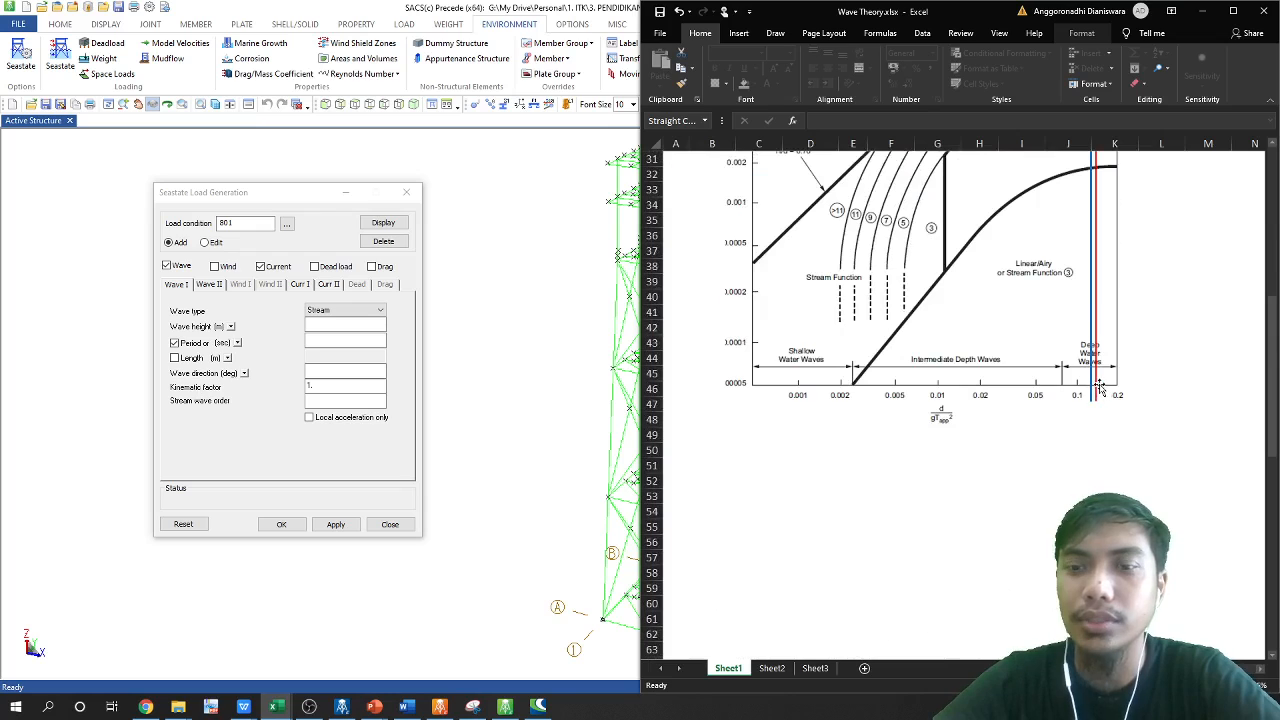
scroll(1099, 380, up, 2)
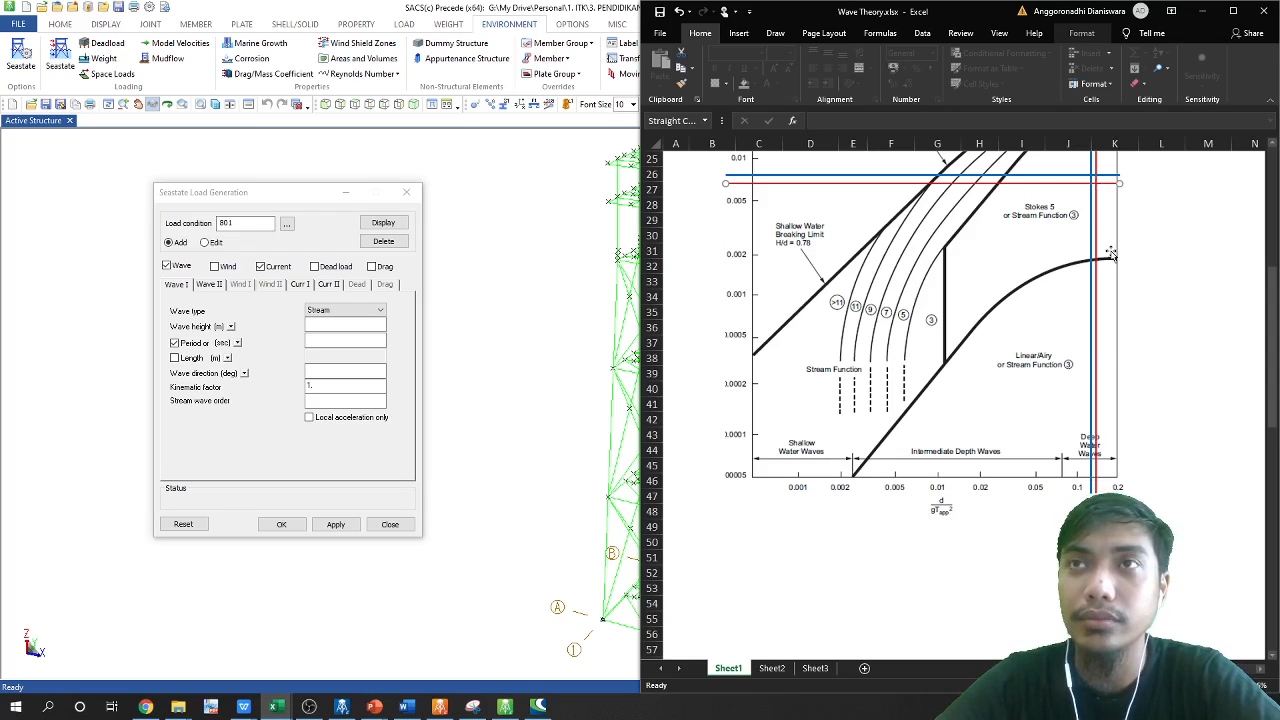
scroll(1111, 254, up, 7)
scroll(1119, 355, down, 3)
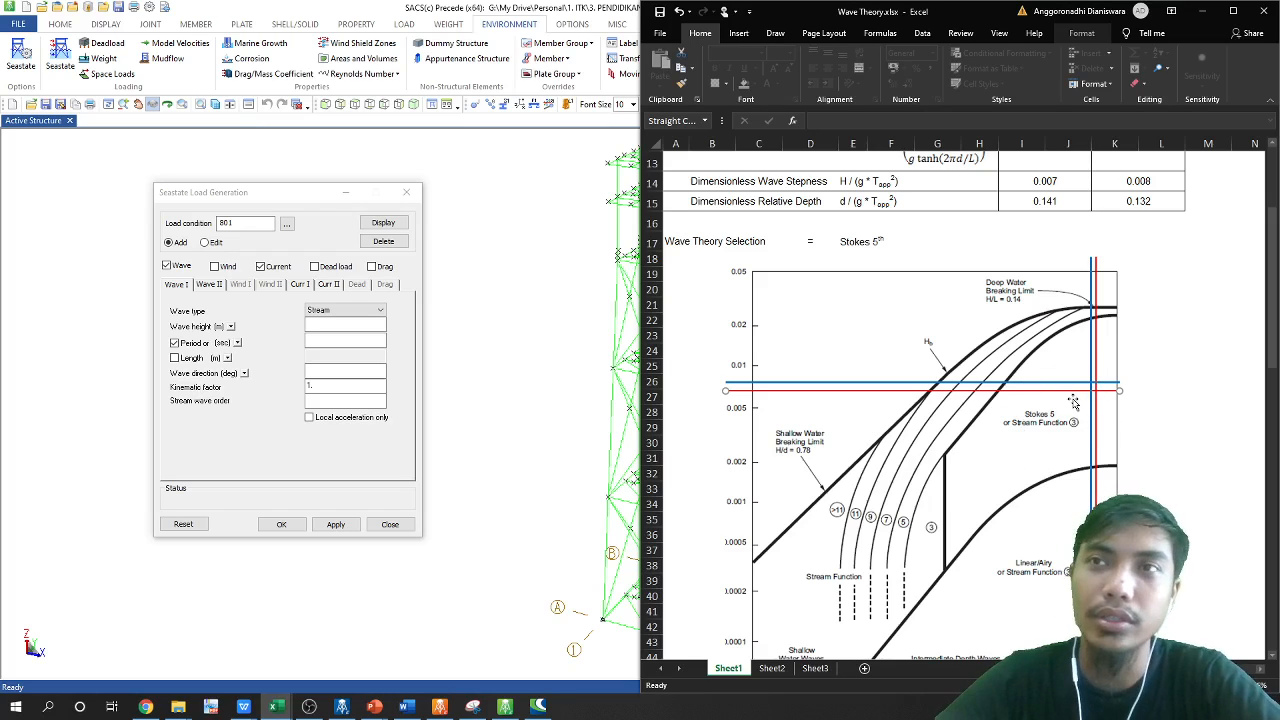
Switch back to SACS and set the wave type of load condition 801 to Stokes
click(380, 310)
click(380, 310)
click(386, 335)
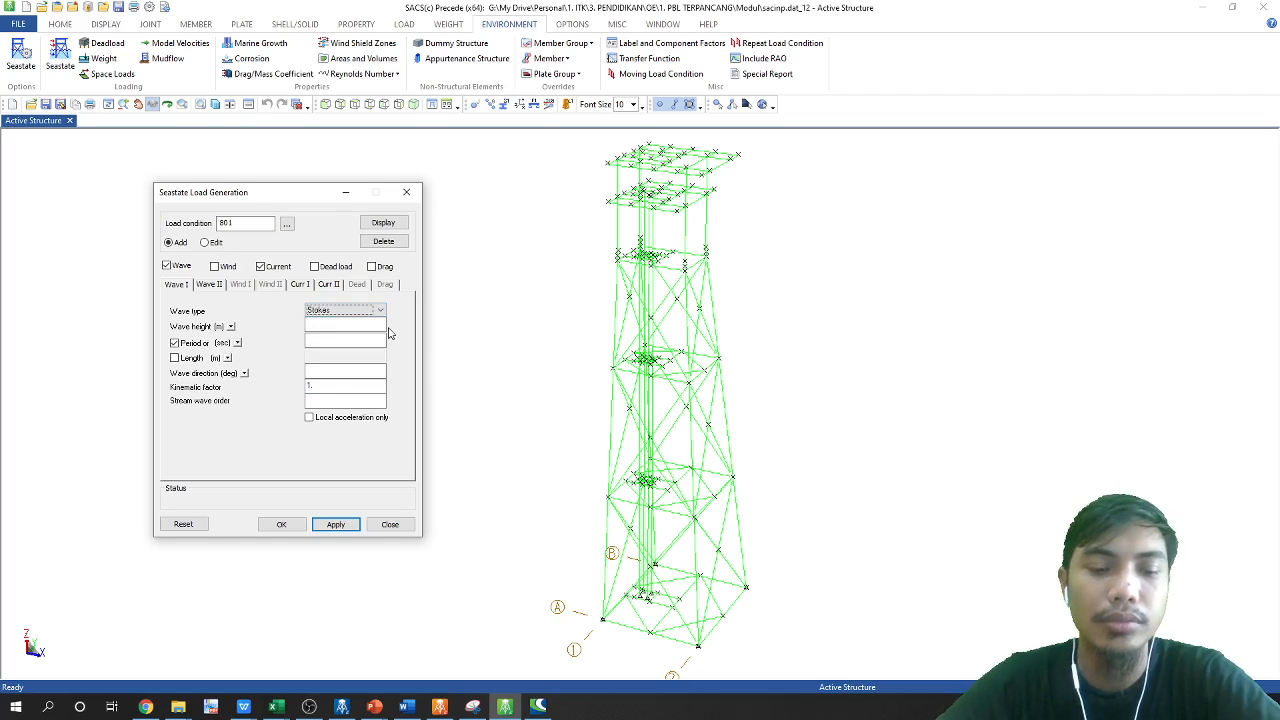
key(alt+Tab)
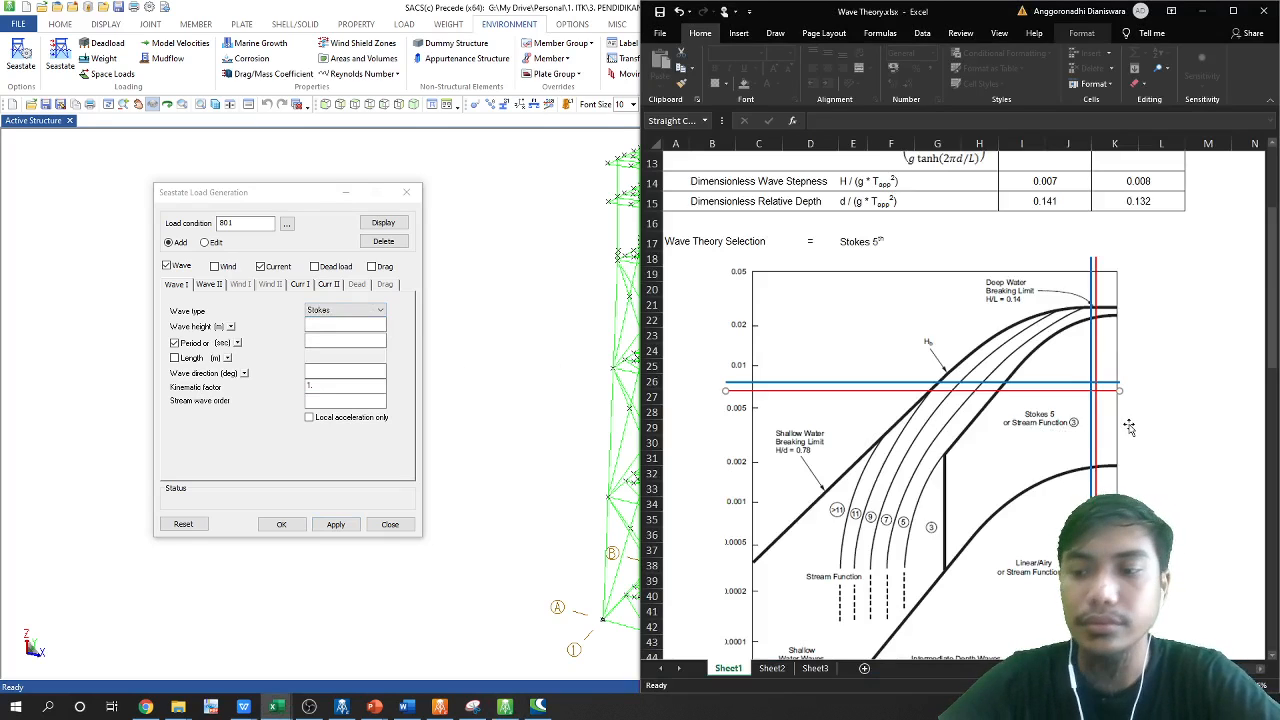
key(alt+Tab)
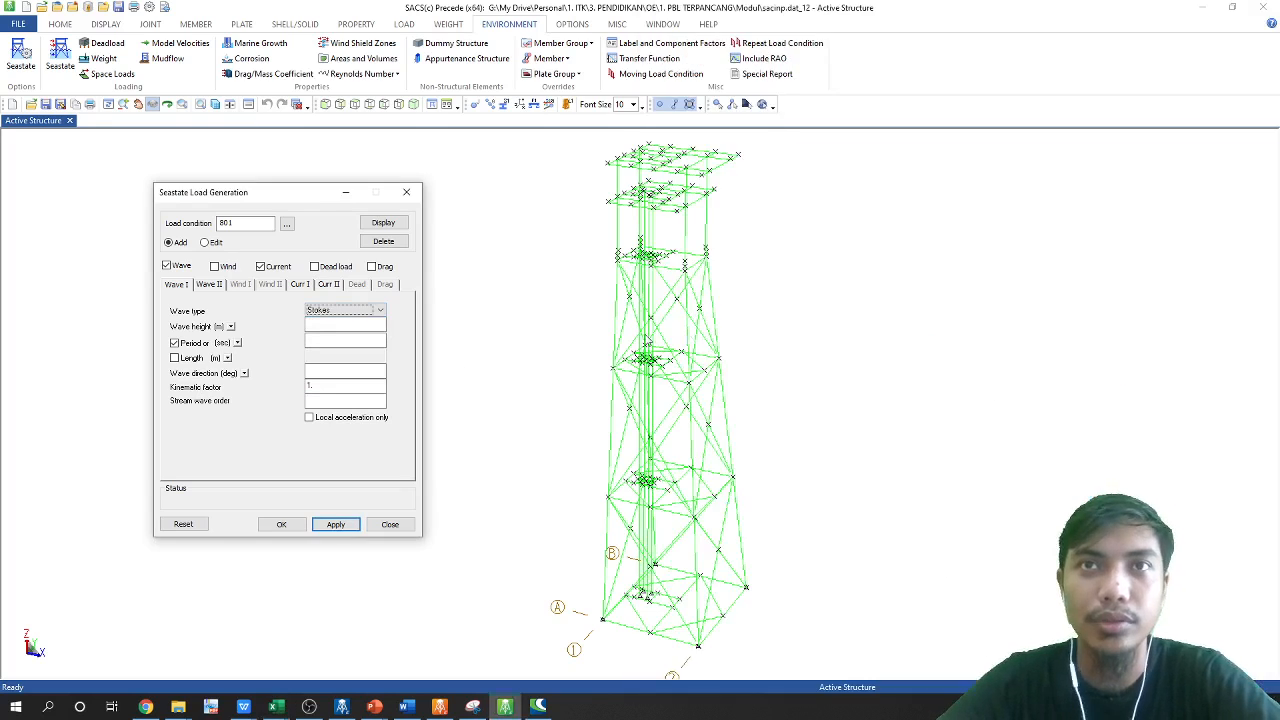
Check load condition 801 in the Word load case table and the 10-year data in Excel, and set the wave height to 3.81 m in SACS
click(368, 326)
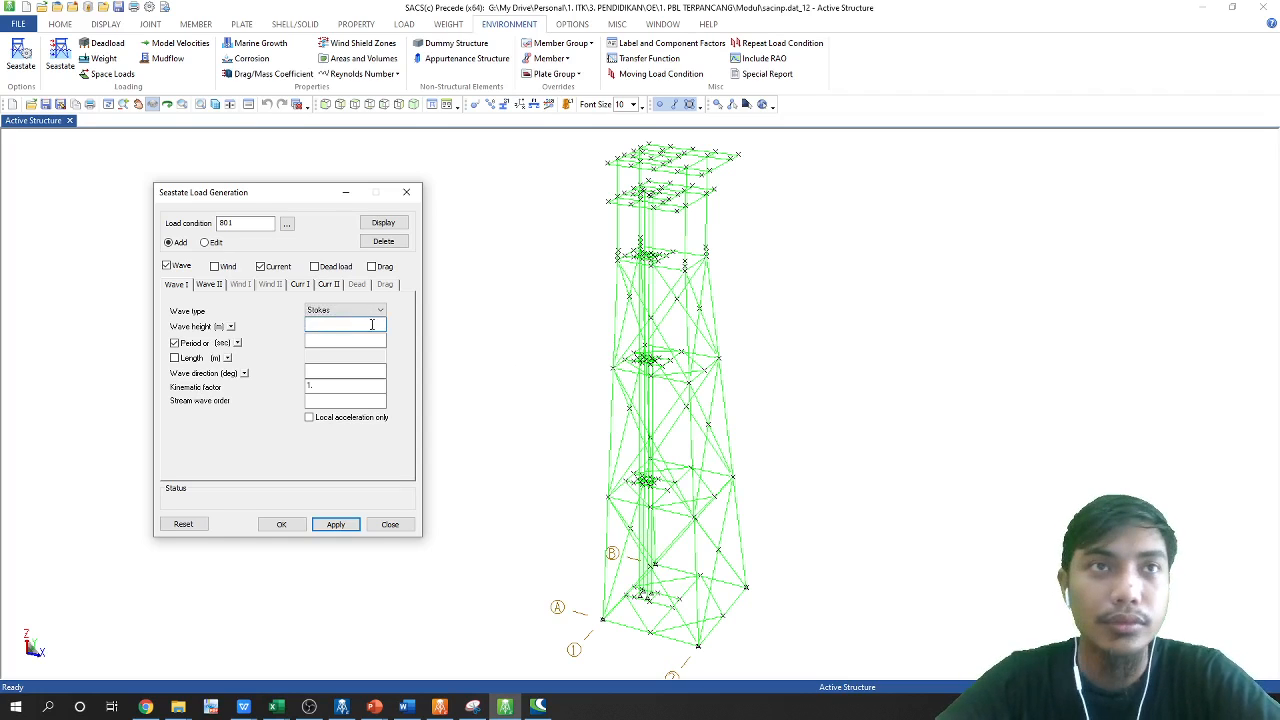
key(alt+Tab)
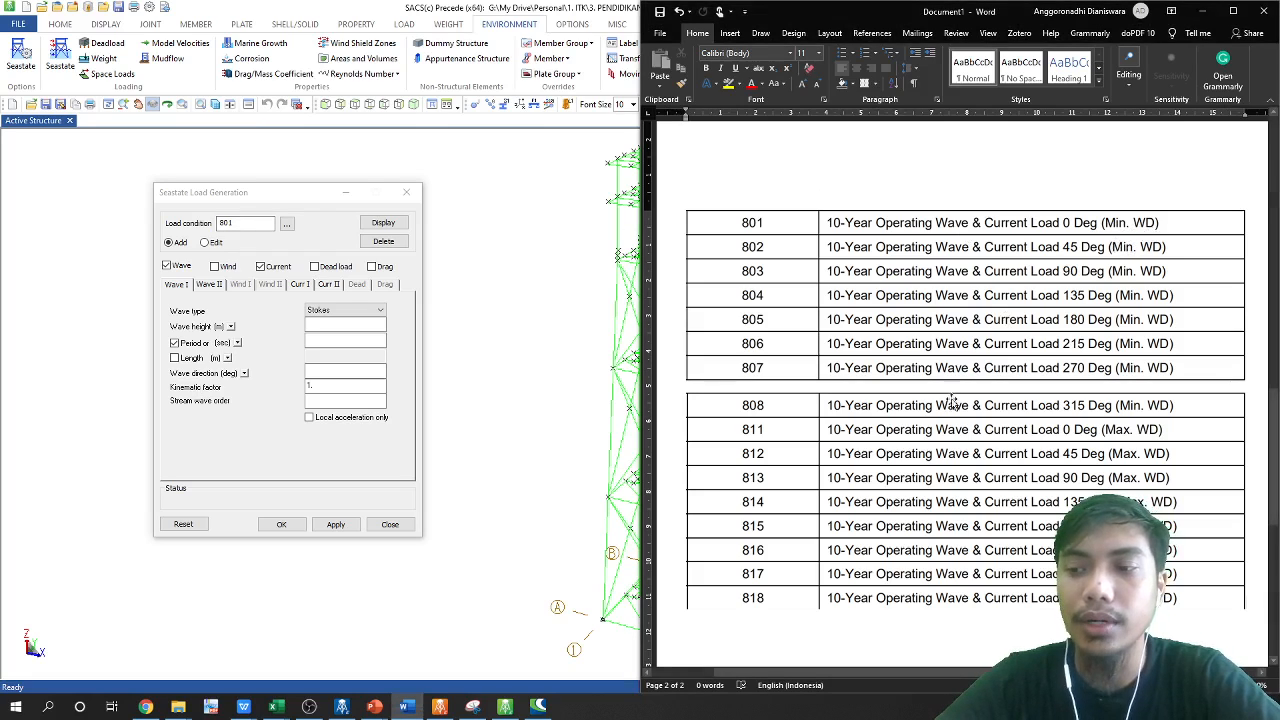
click(333, 325)
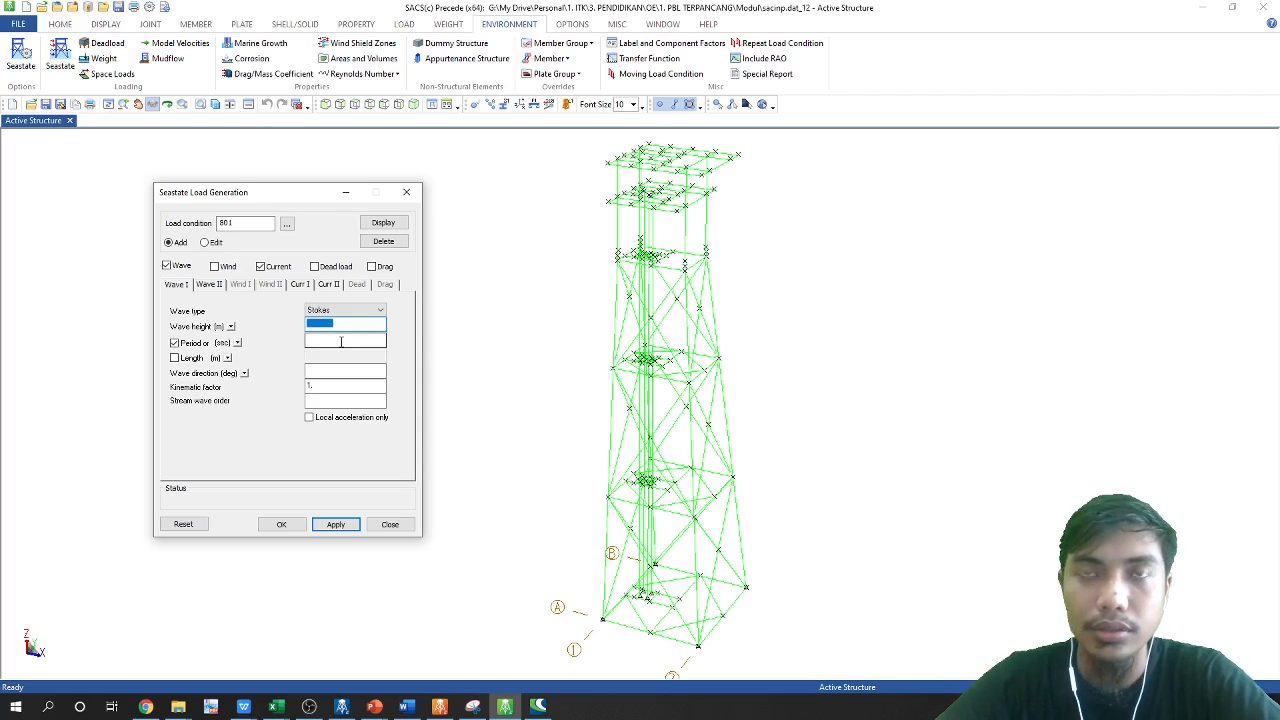
key(alt+Tab)
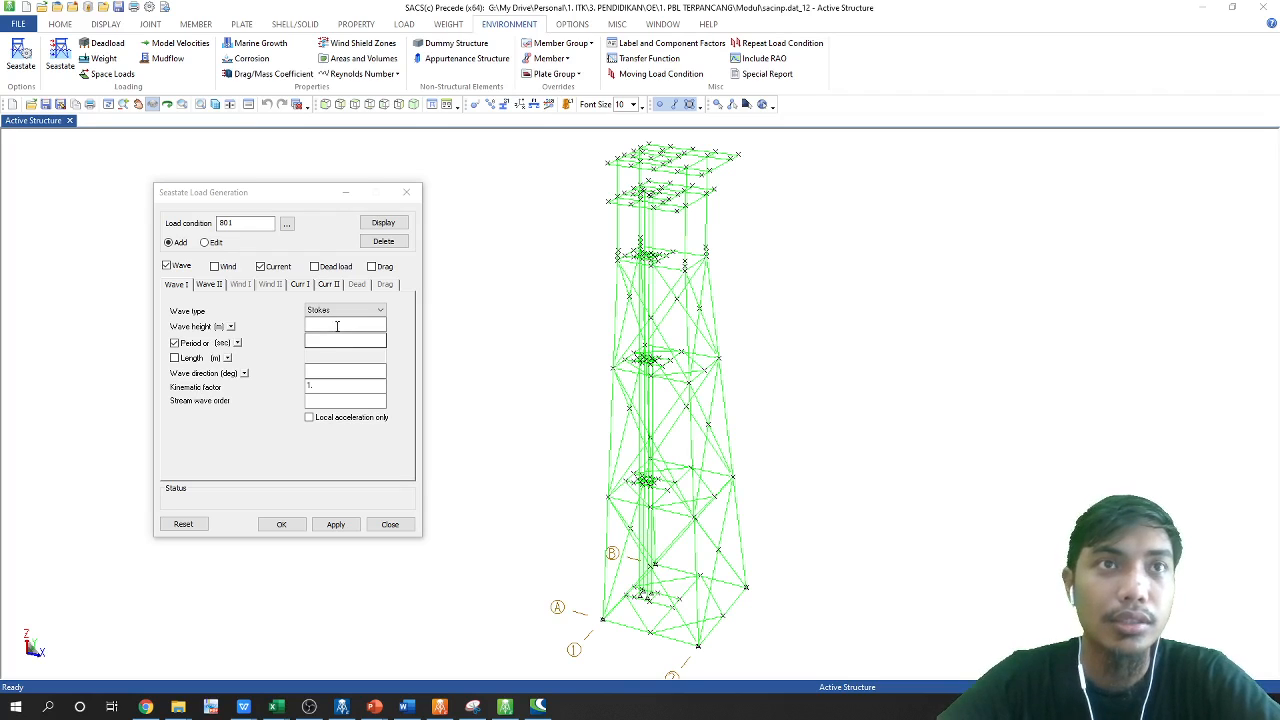
key(alt+Tab)
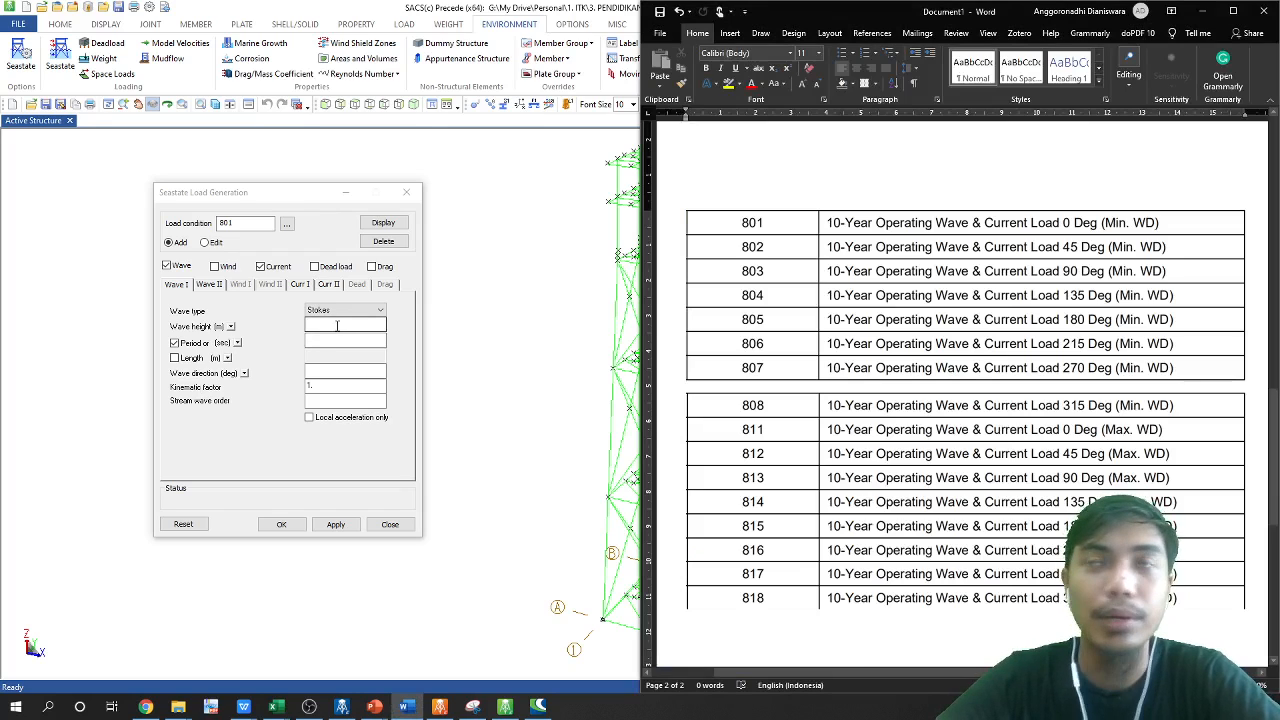
key(alt+Tab)
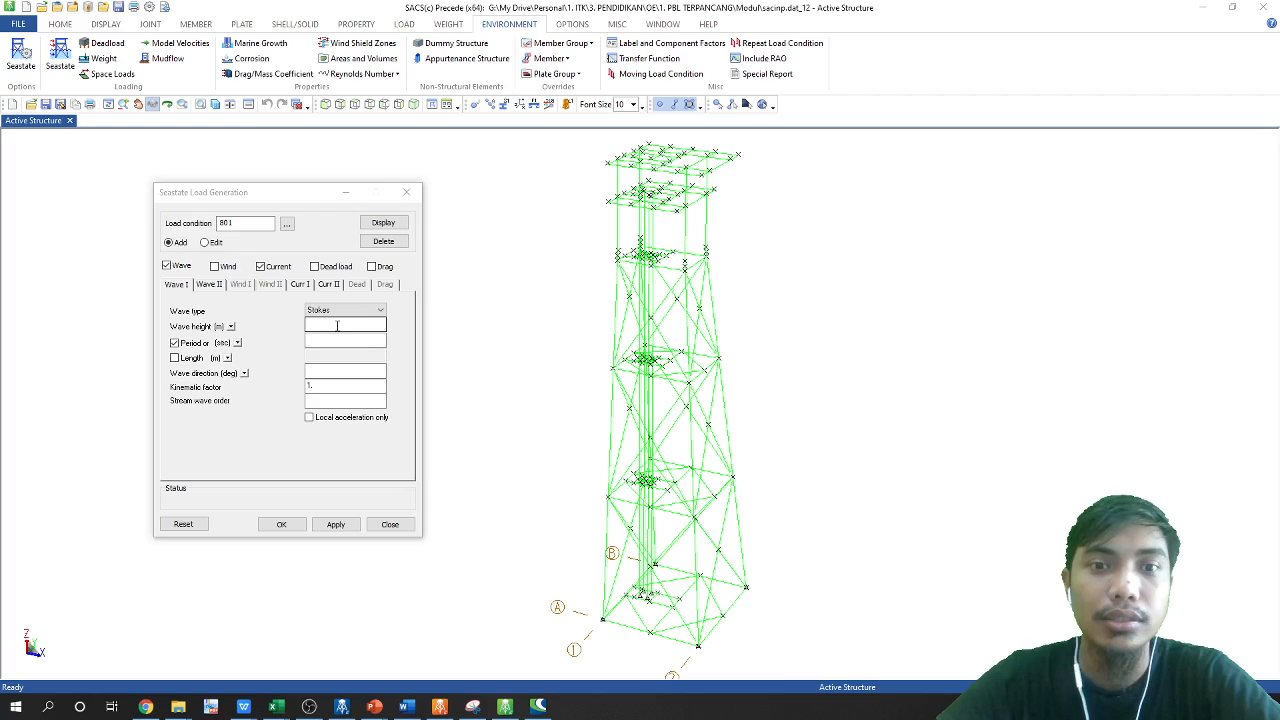
key(alt+Tab)
scroll(1027, 241, up, 4)
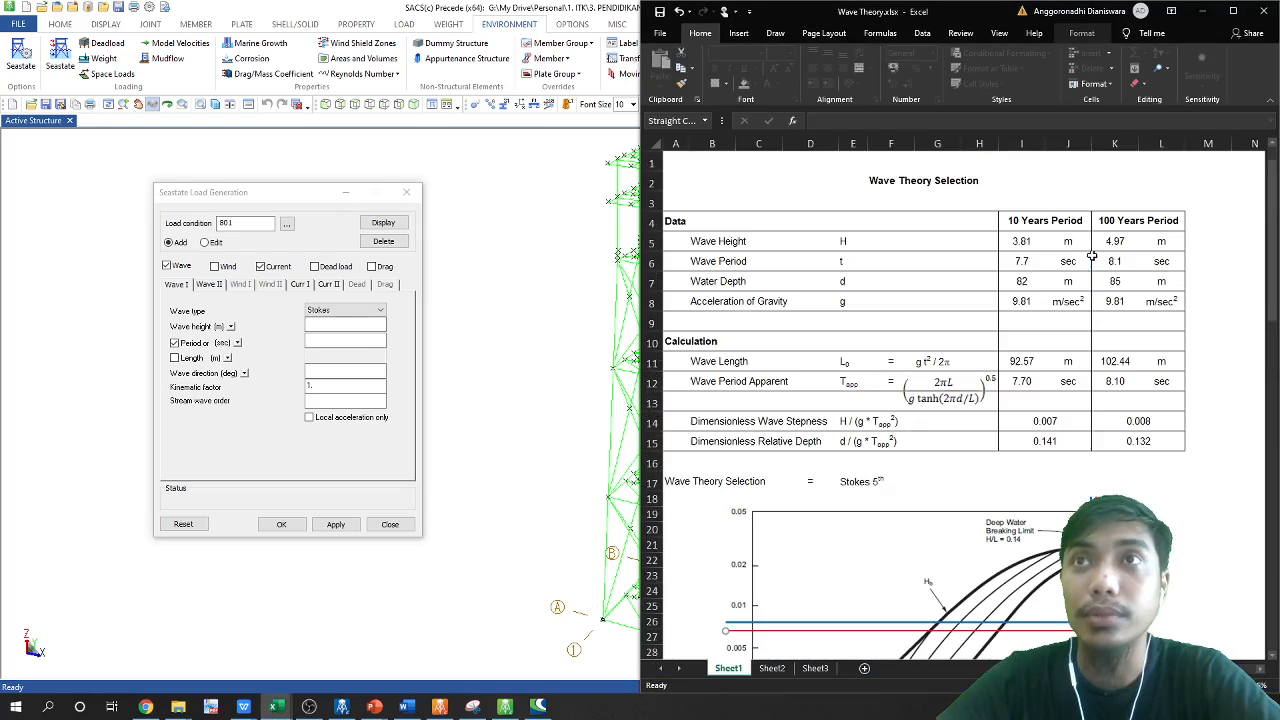
click(1027, 241)
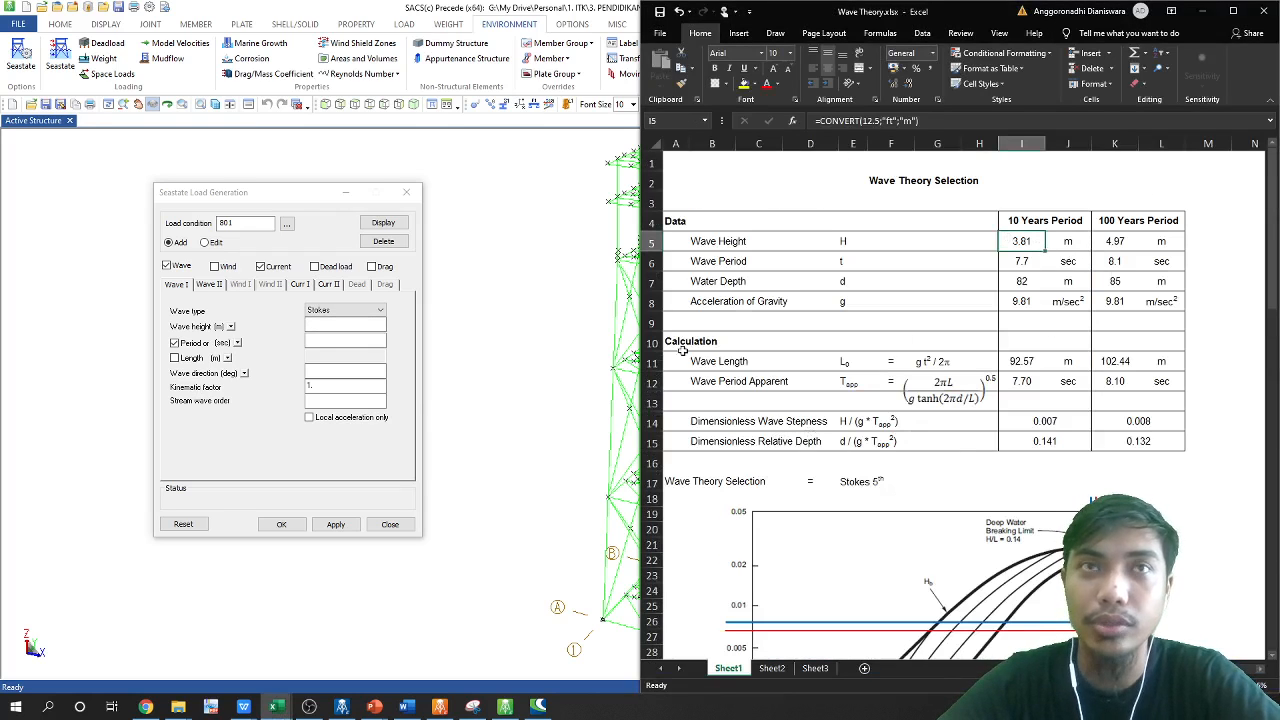
click(340, 326)
text(3.81)
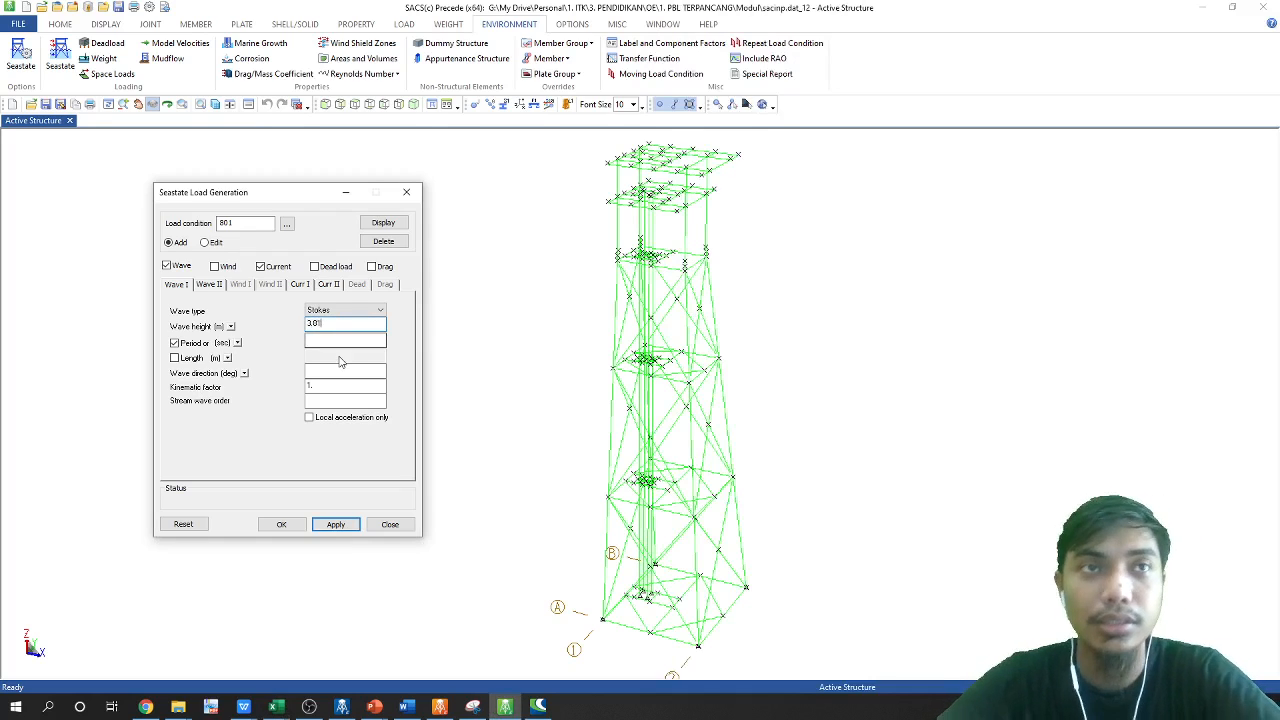
Set the wave period to 7.7 sec from the 10-year worksheet data, with wave direction 0 deg and kinematic factor 0.95
key(alt+Tab)
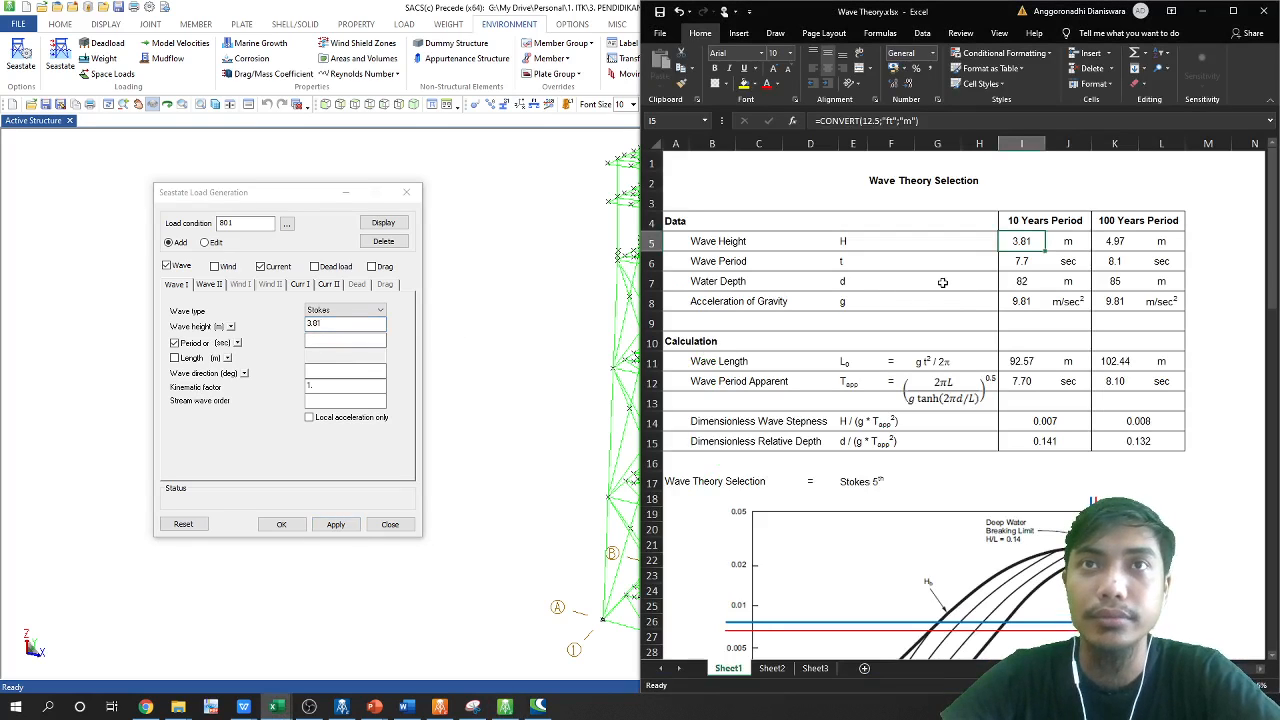
click(330, 338)
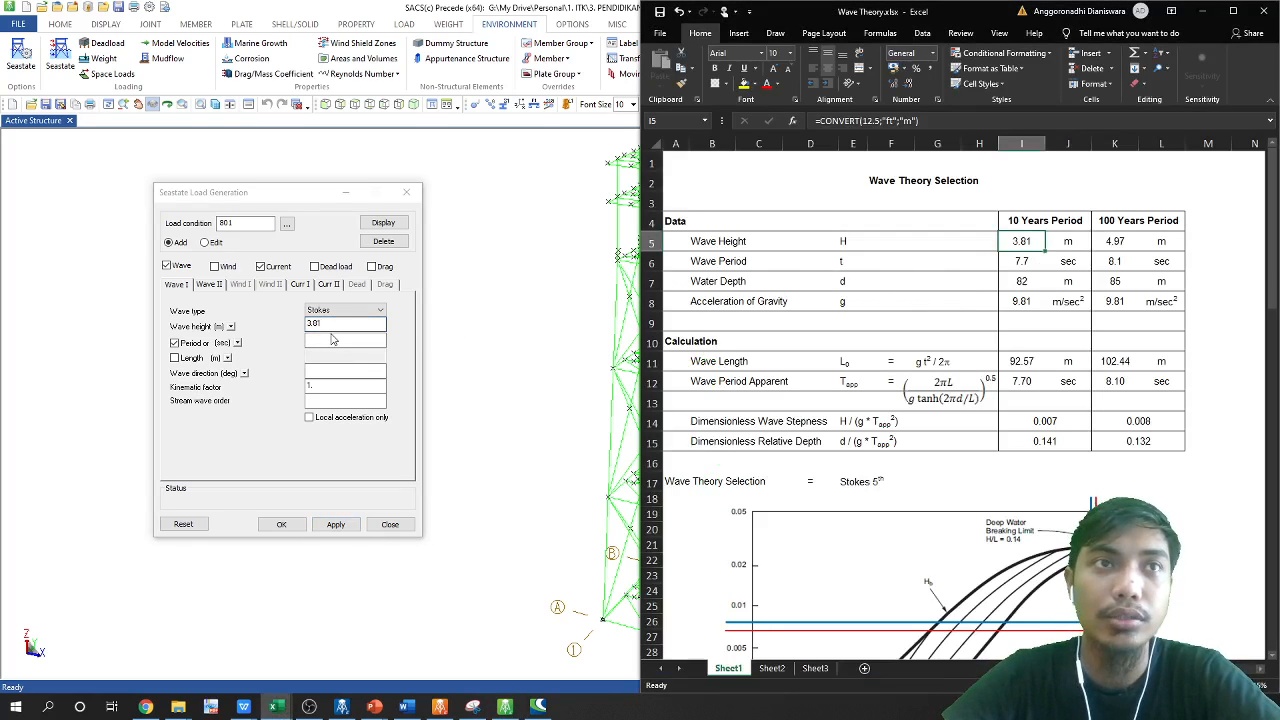
click(330, 339)
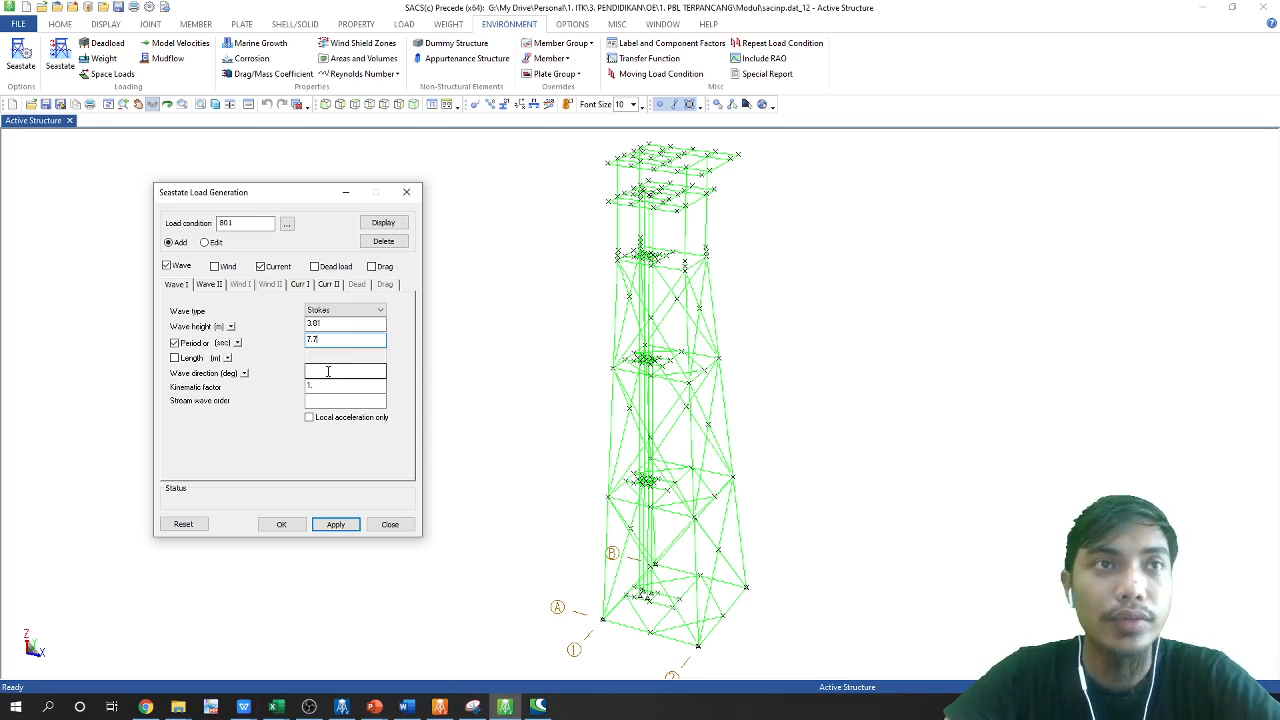
click(327, 371)
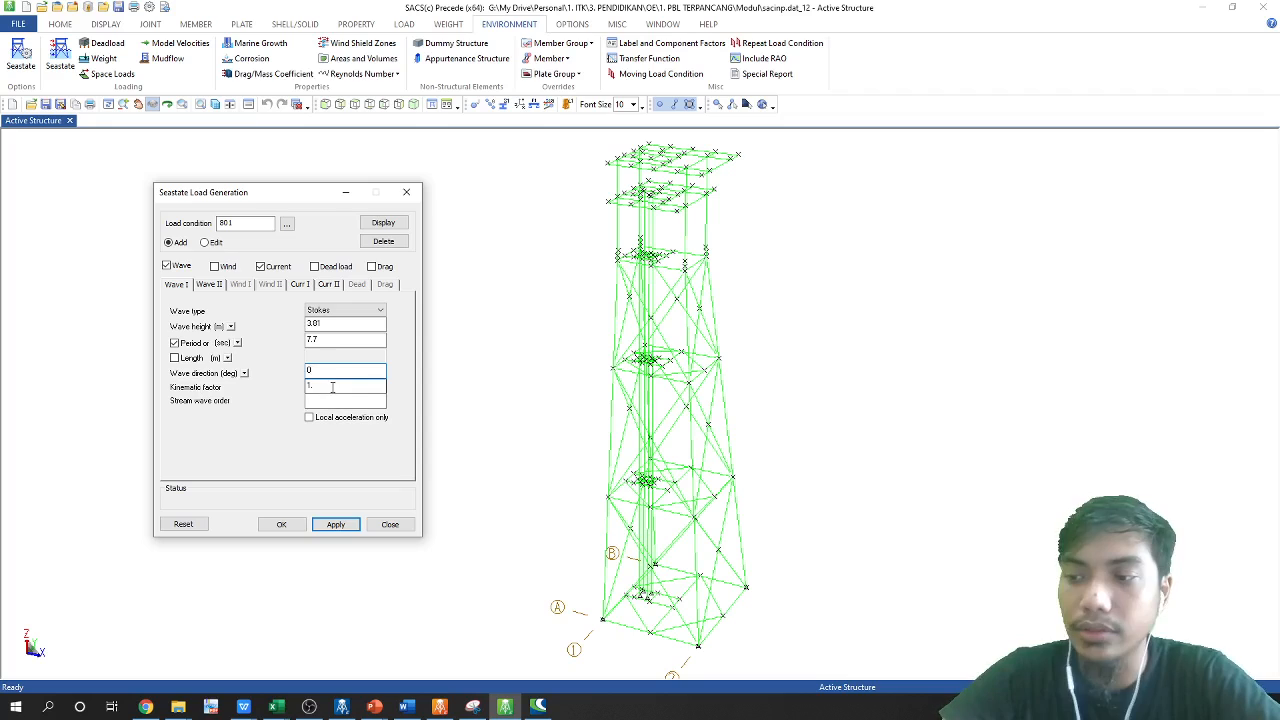
drag(336, 385, 283, 382)
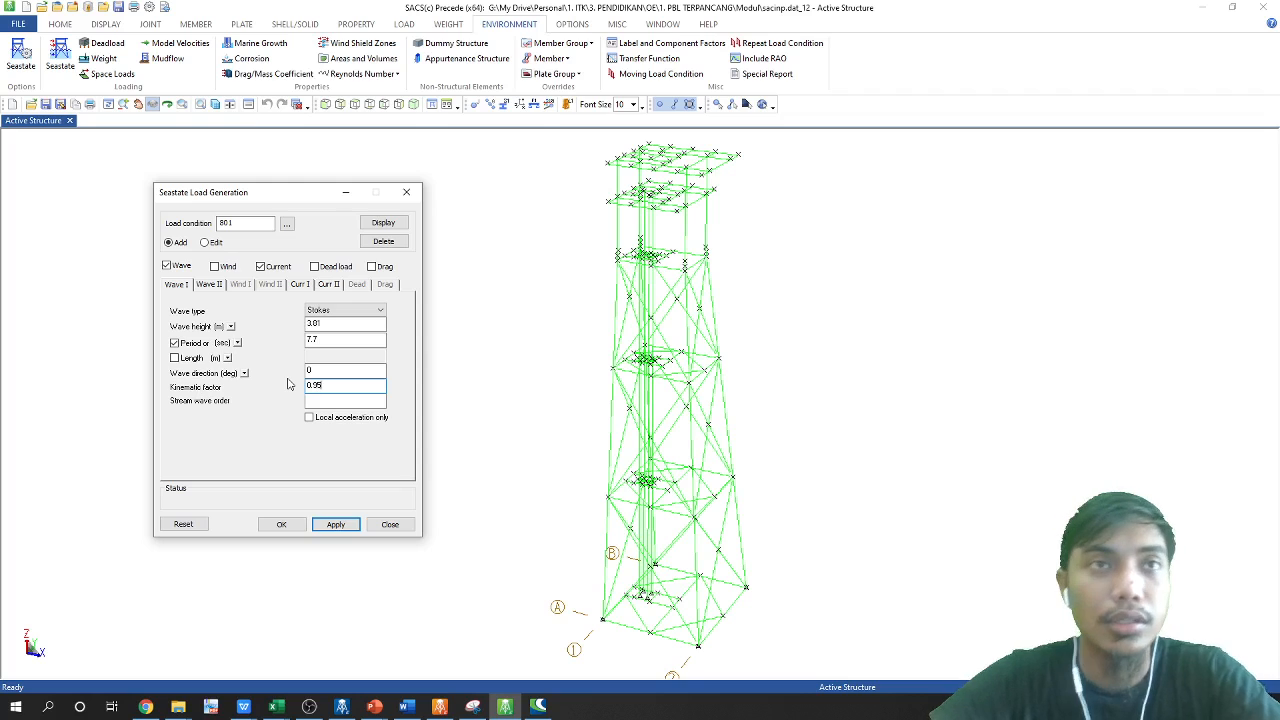
click(325, 529)
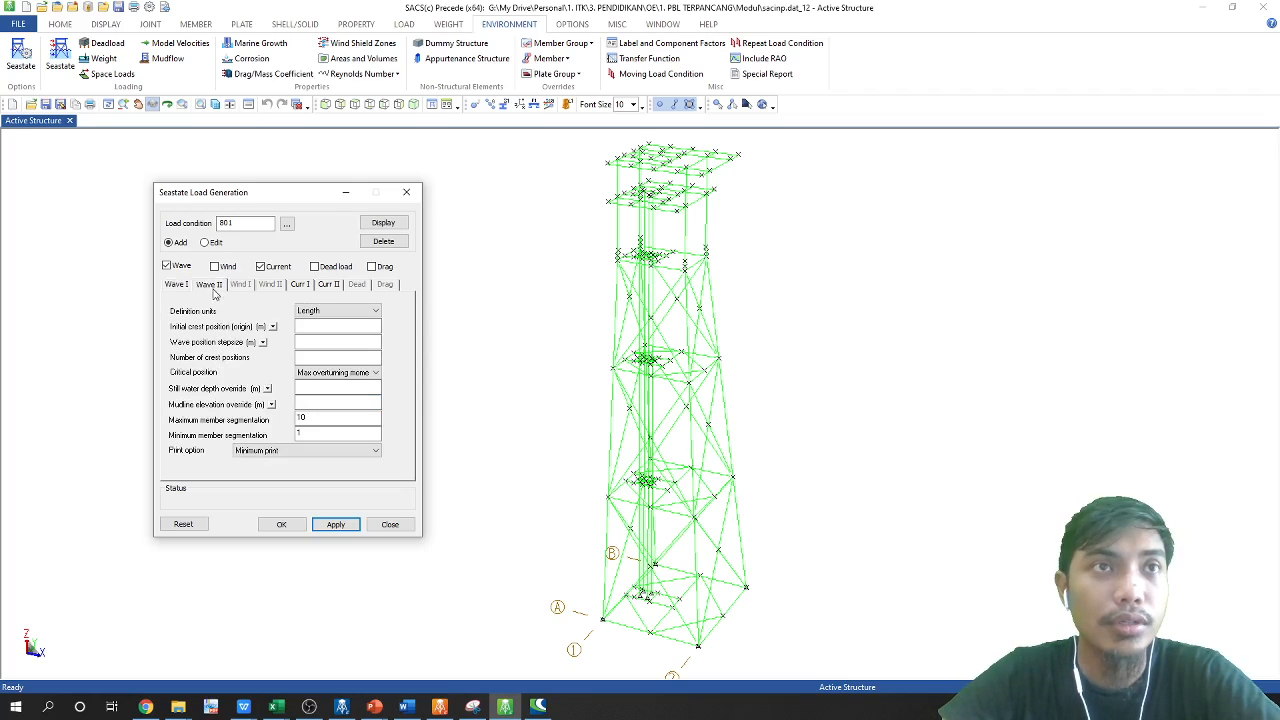
Define the wave crest stepping in degrees, with initial crest position 0, position stepsize 5 and 72 crest positions
click(330, 311)
click(334, 332)
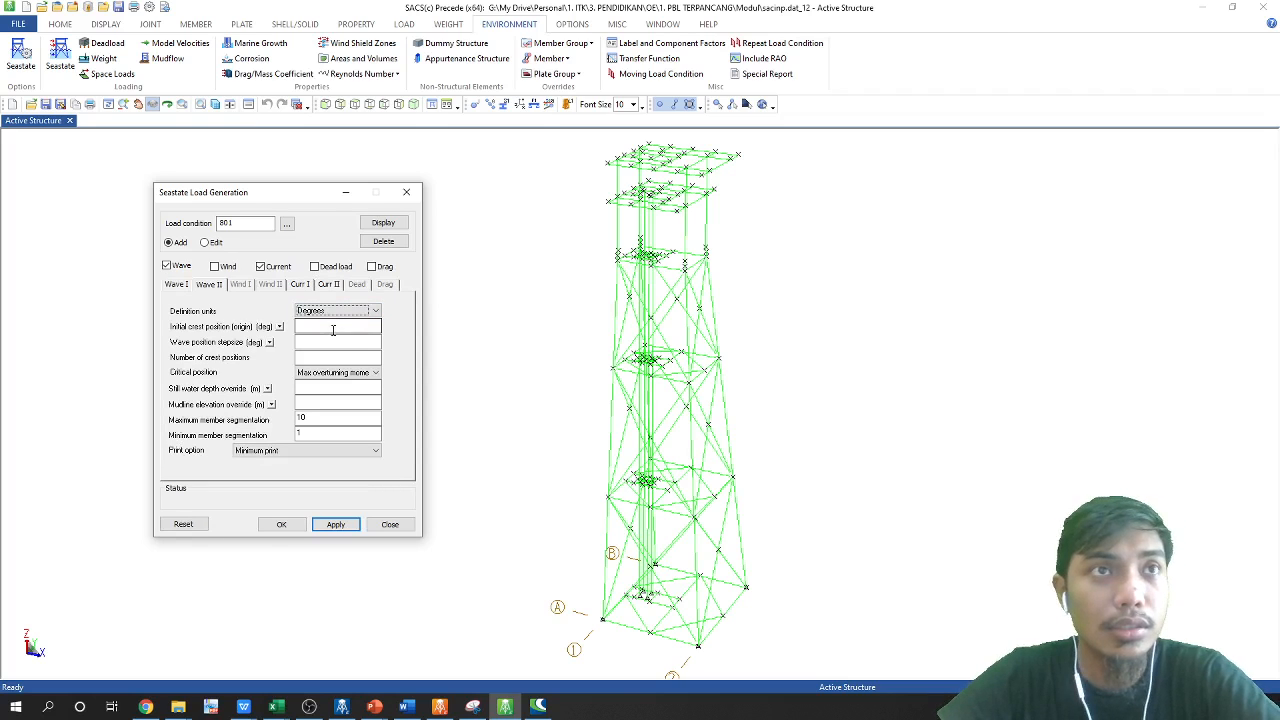
click(332, 327)
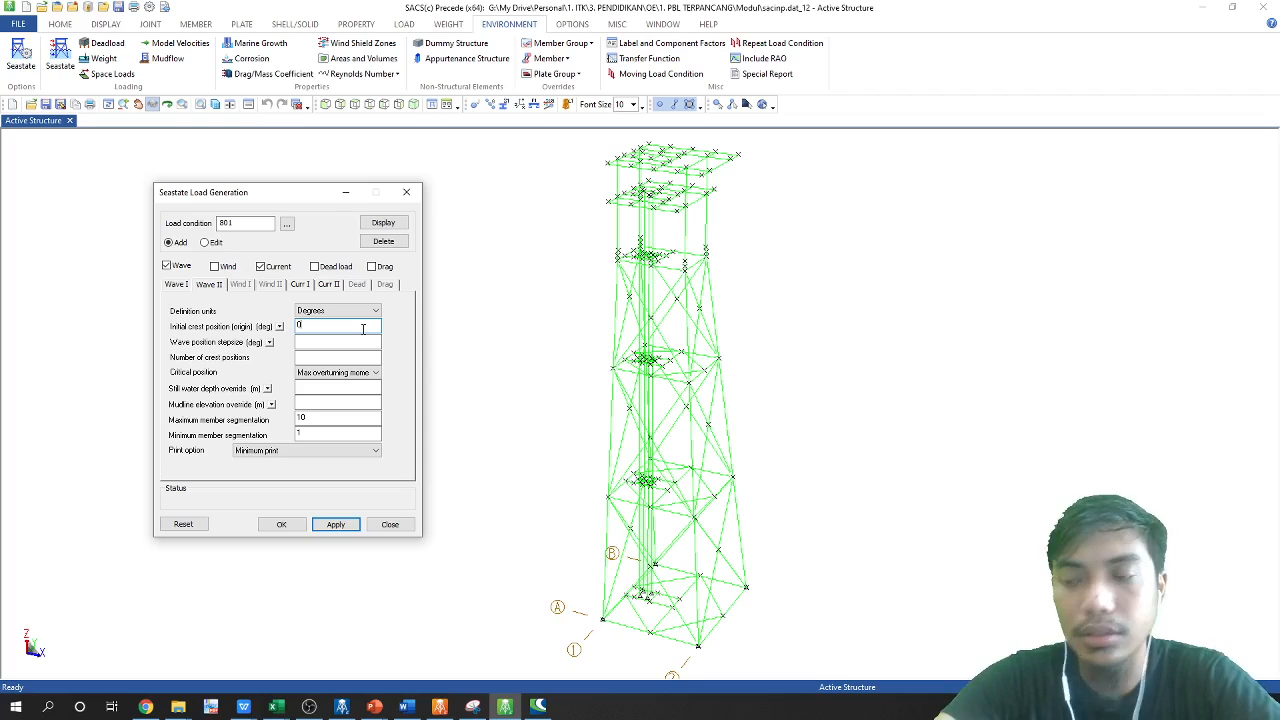
click(357, 342)
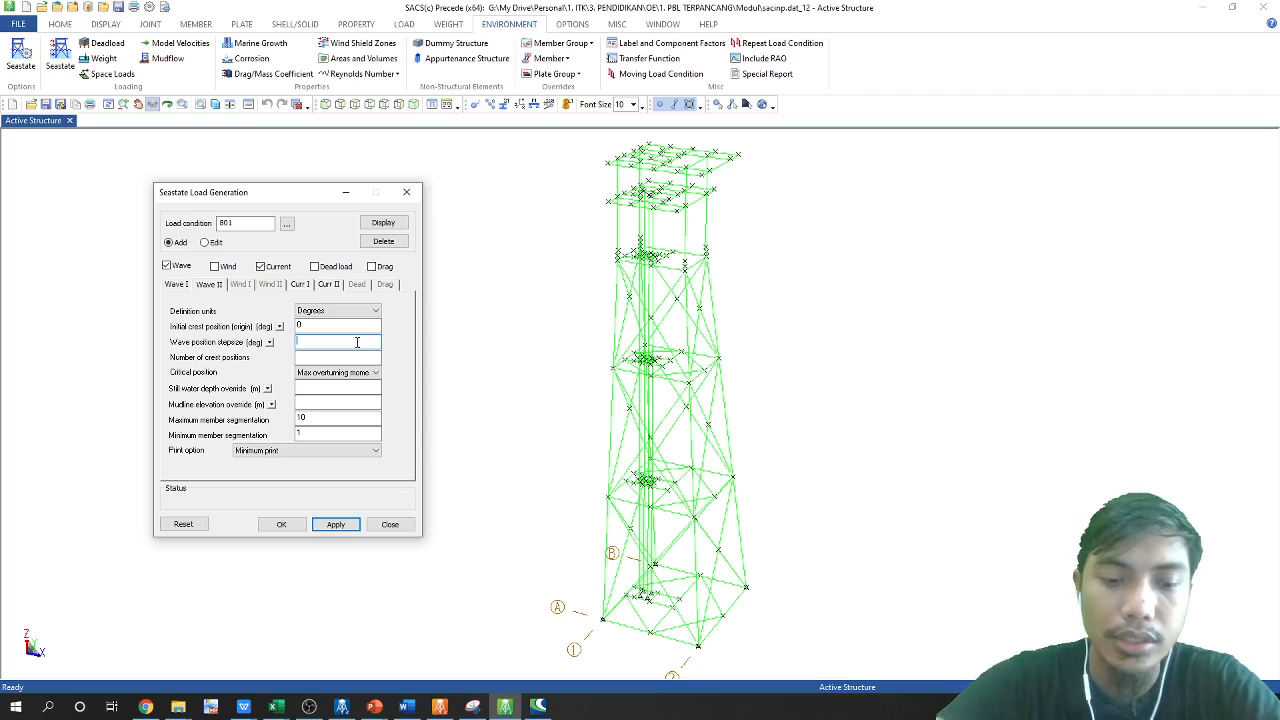
text(5)
click(349, 356)
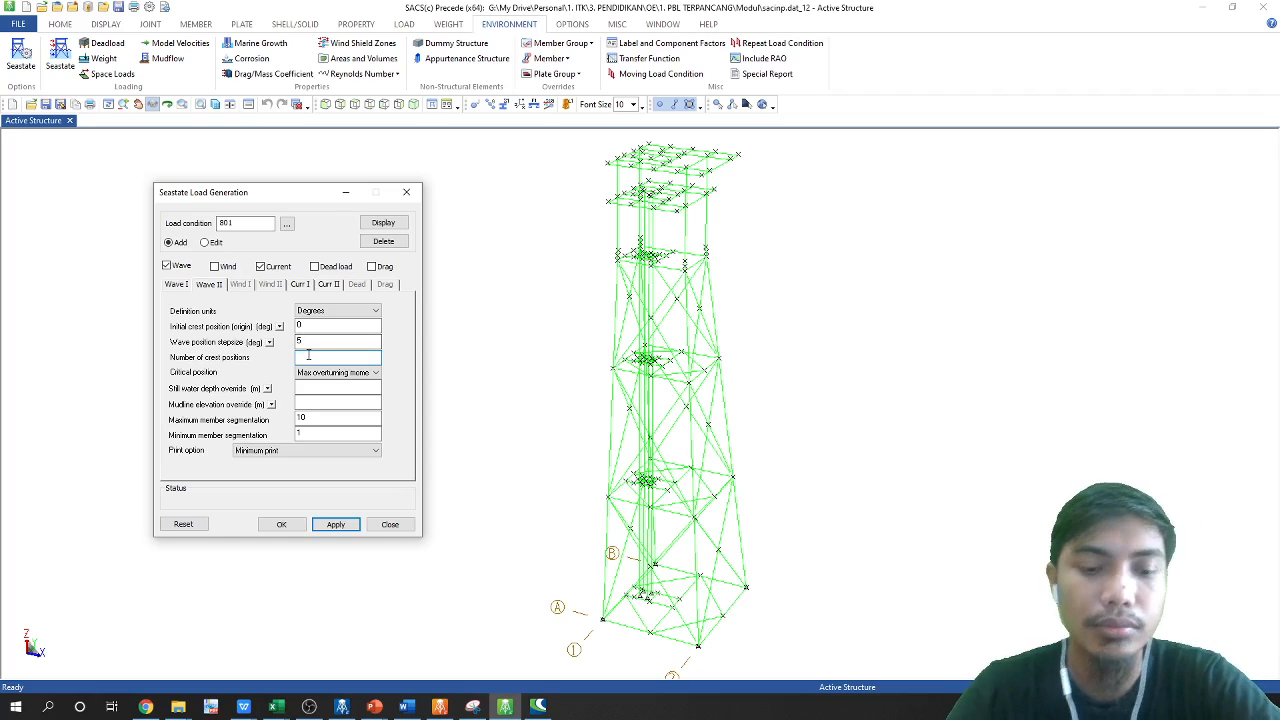
text(72)
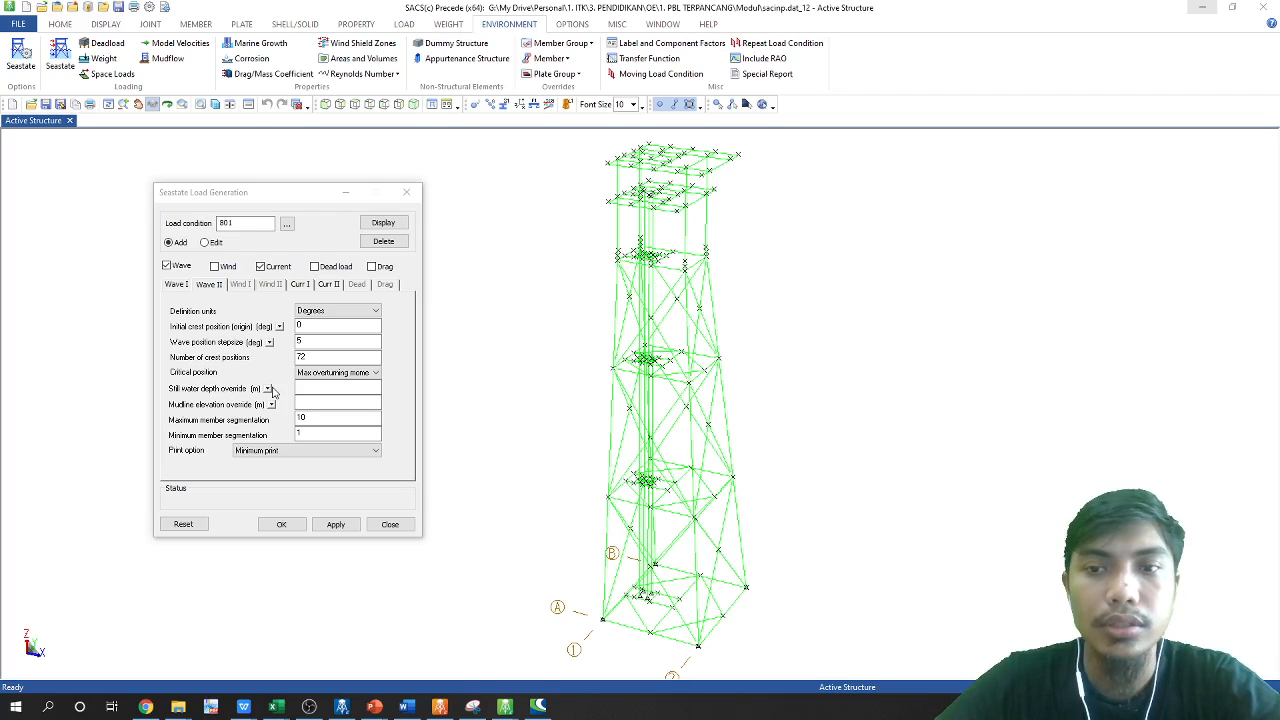
Check load condition 801 in the Word load case table and enter its still water depth override in SACS
key(alt+Tab)
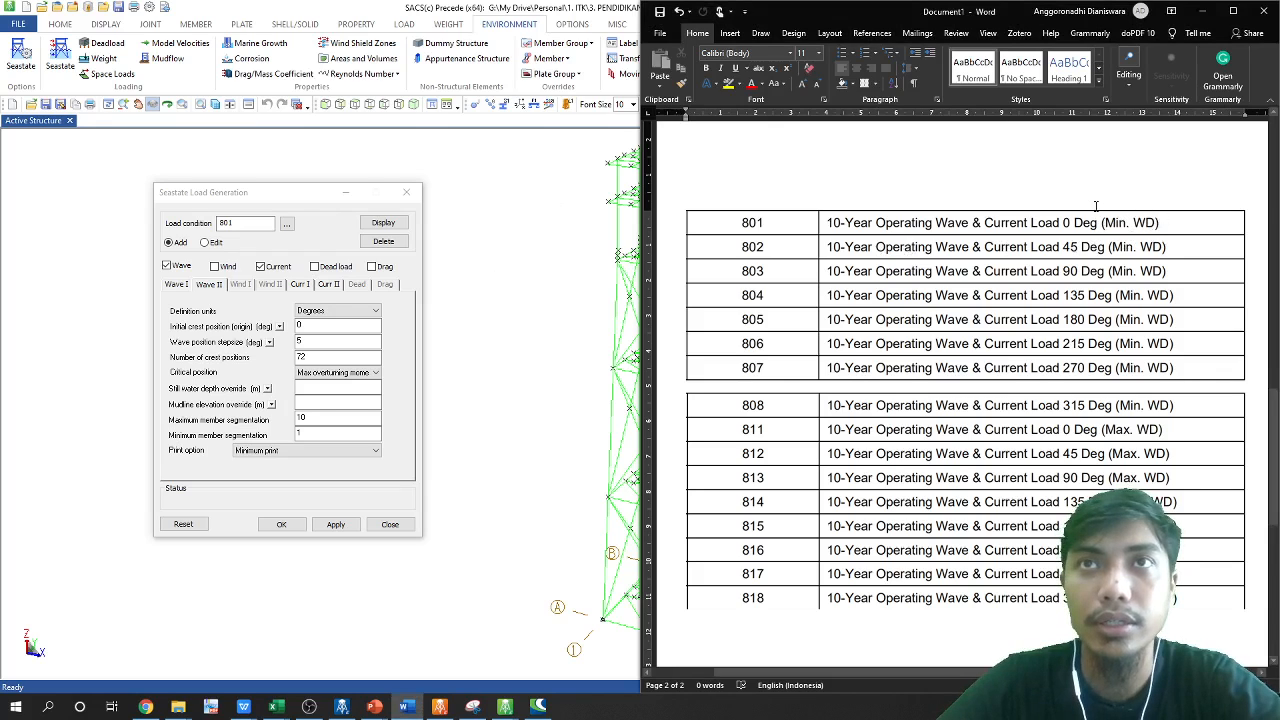
double_click(349, 388)
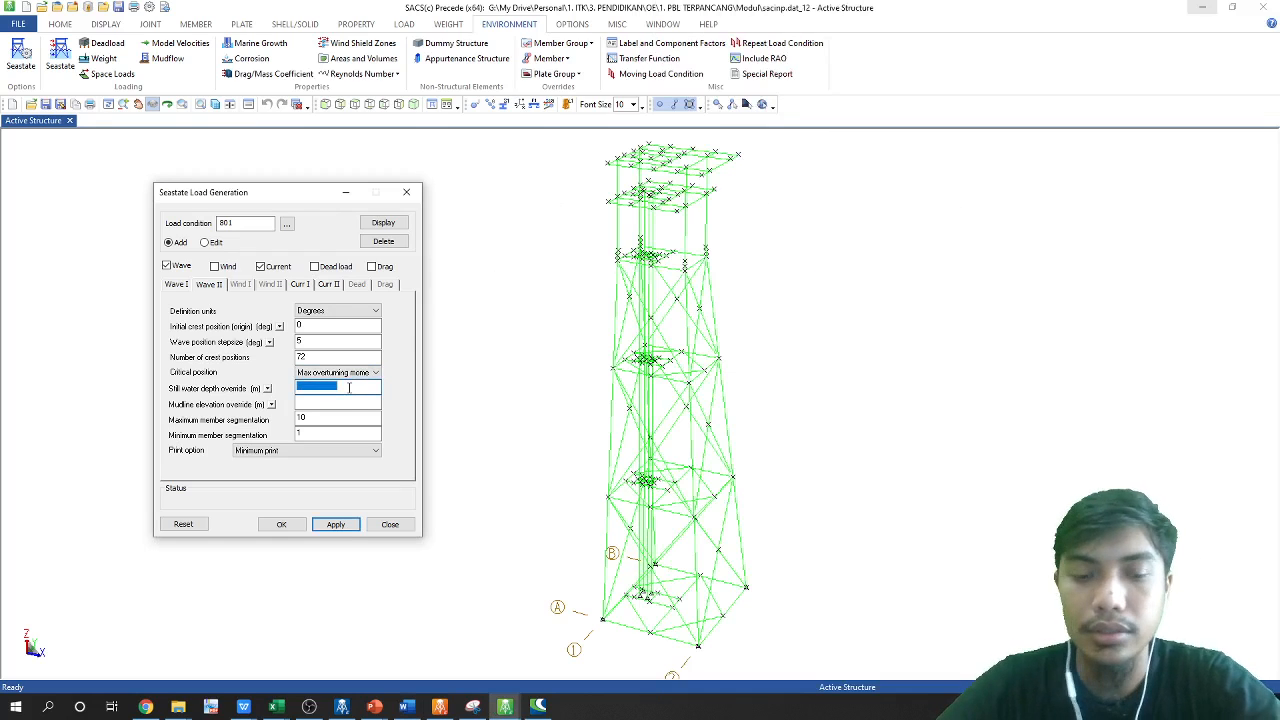
text(70)
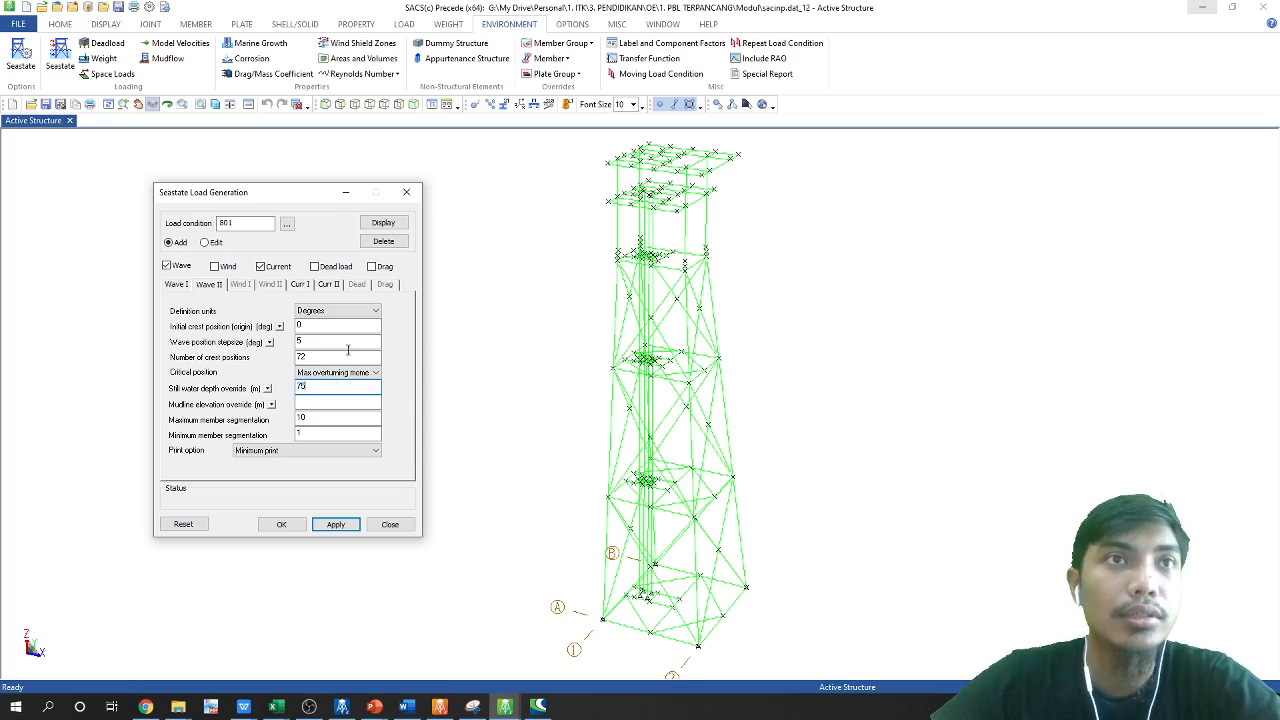
Express current distances as a percentage of water depth and enter 0, 50 and 100 in the current table
click(298, 286)
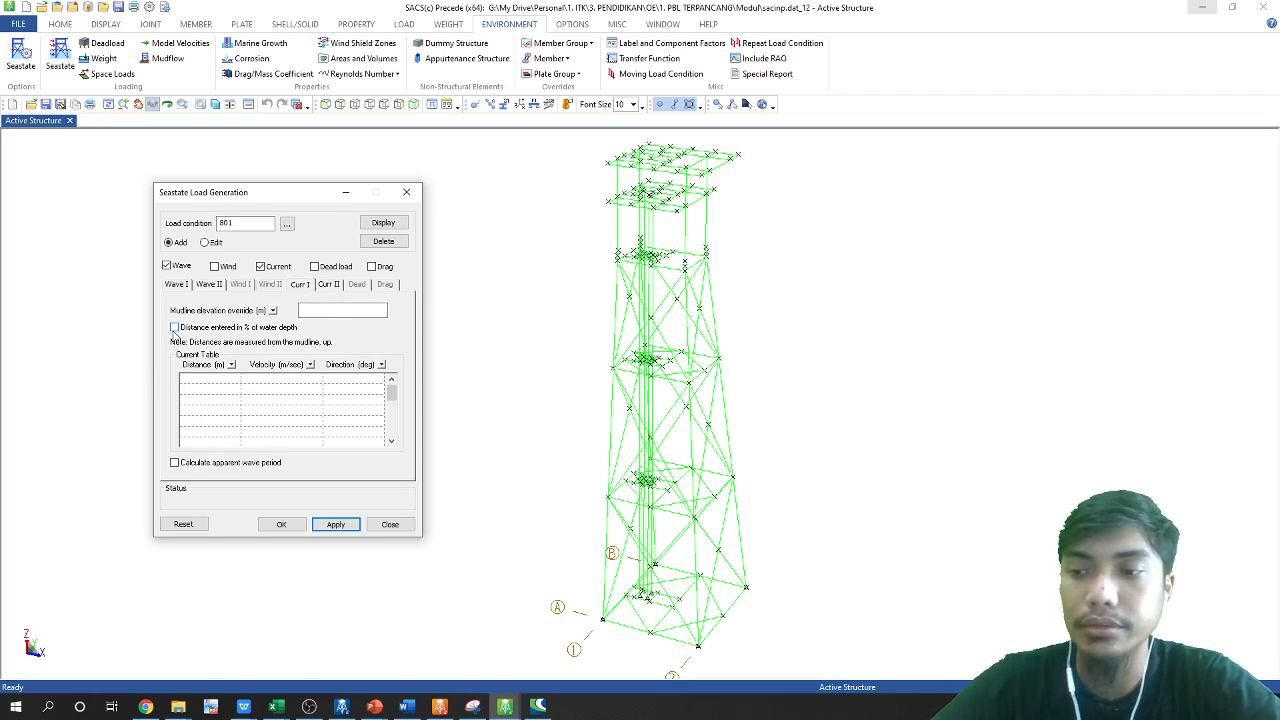
click(182, 332)
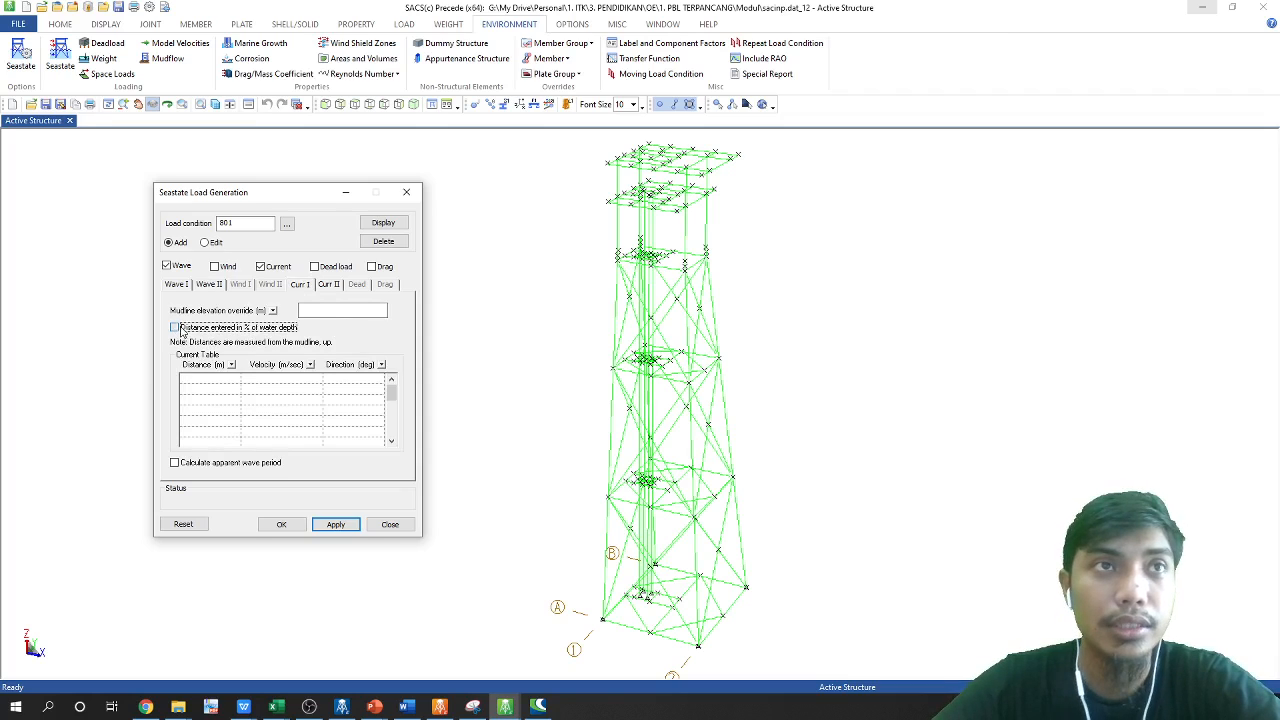
click(231, 382)
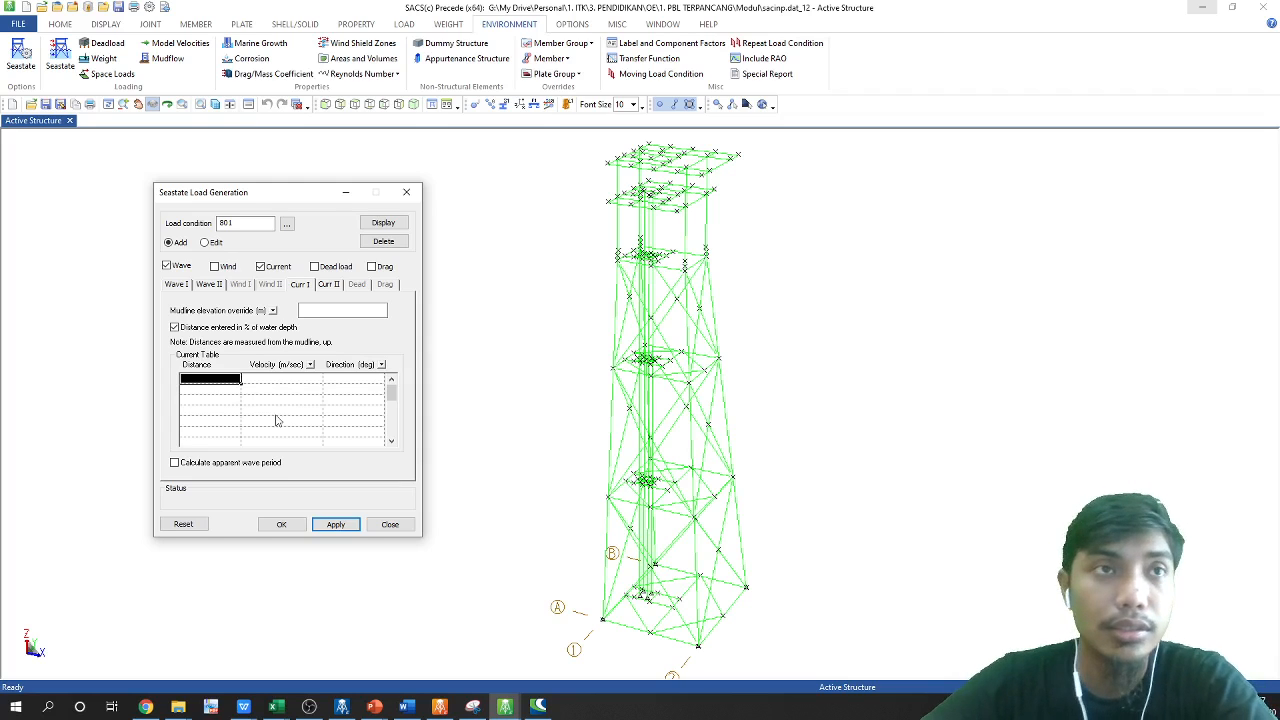
click(226, 394)
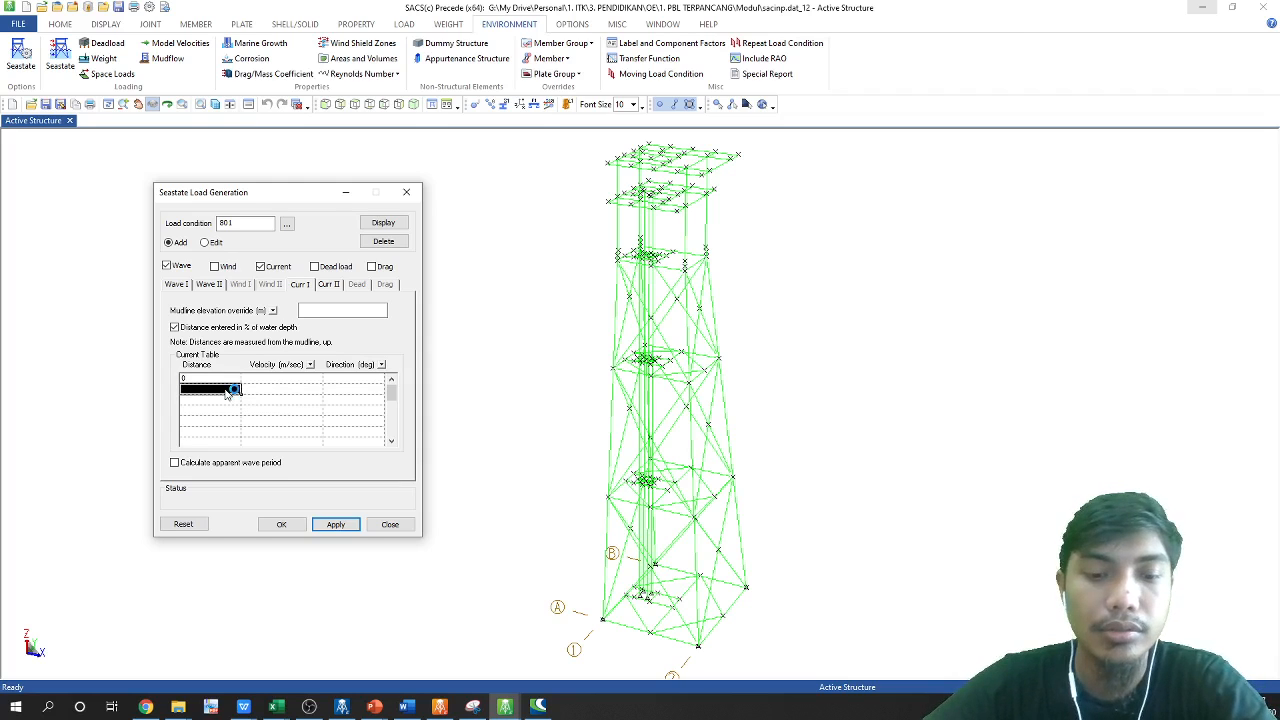
text(50)
click(222, 401)
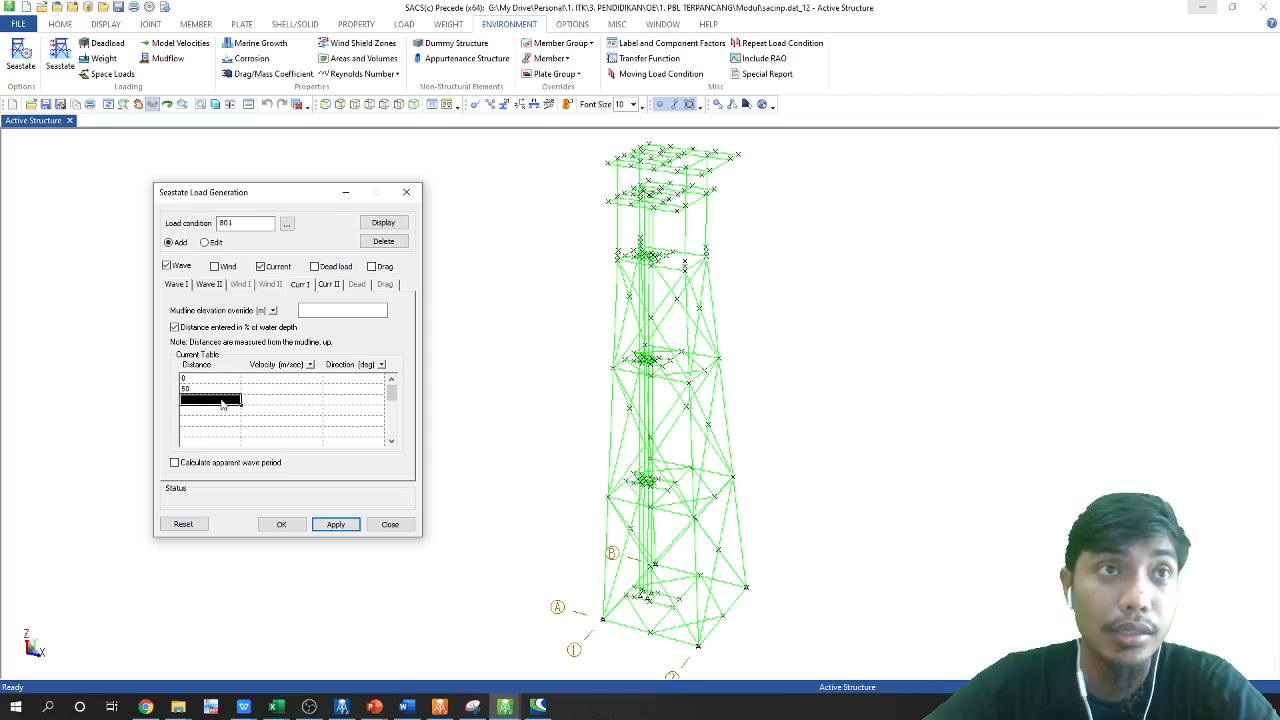
text(100)
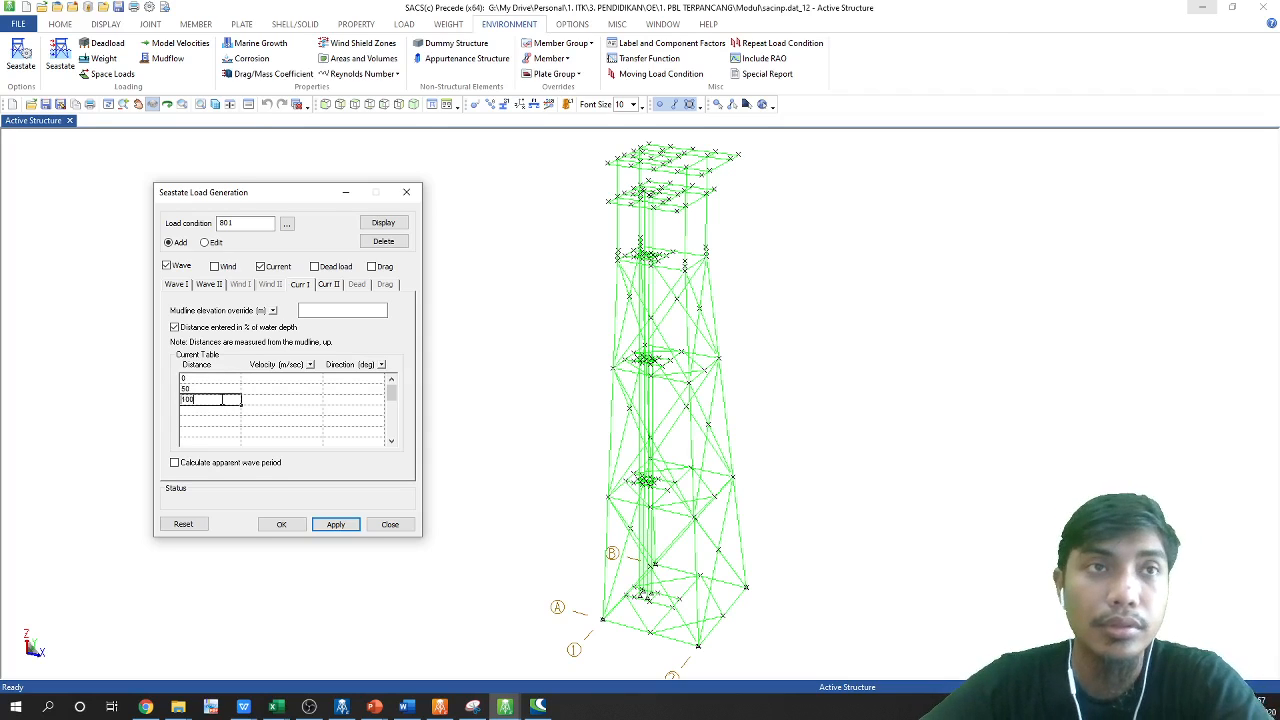
key(Return)
Set the current velocities to 0.8, 1 and 1.3 m/sec for distances 0, 50 and 100
click(268, 380)
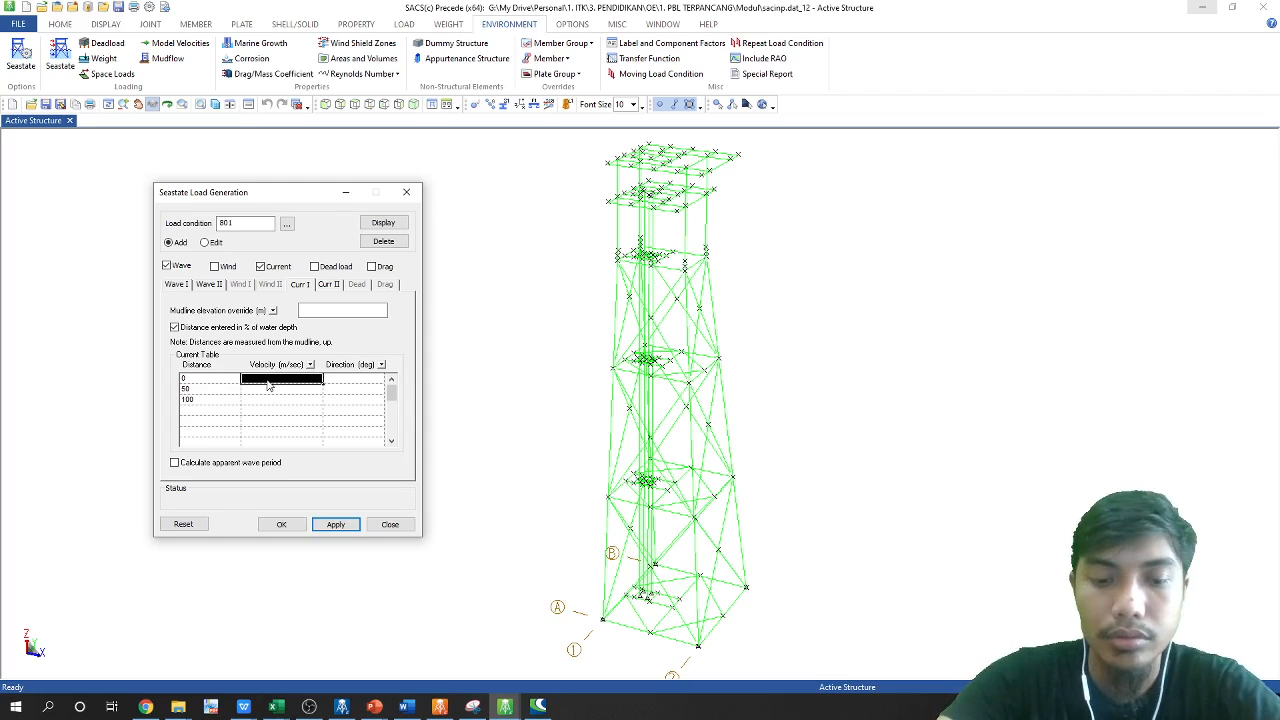
text(0.8)
click(243, 393)
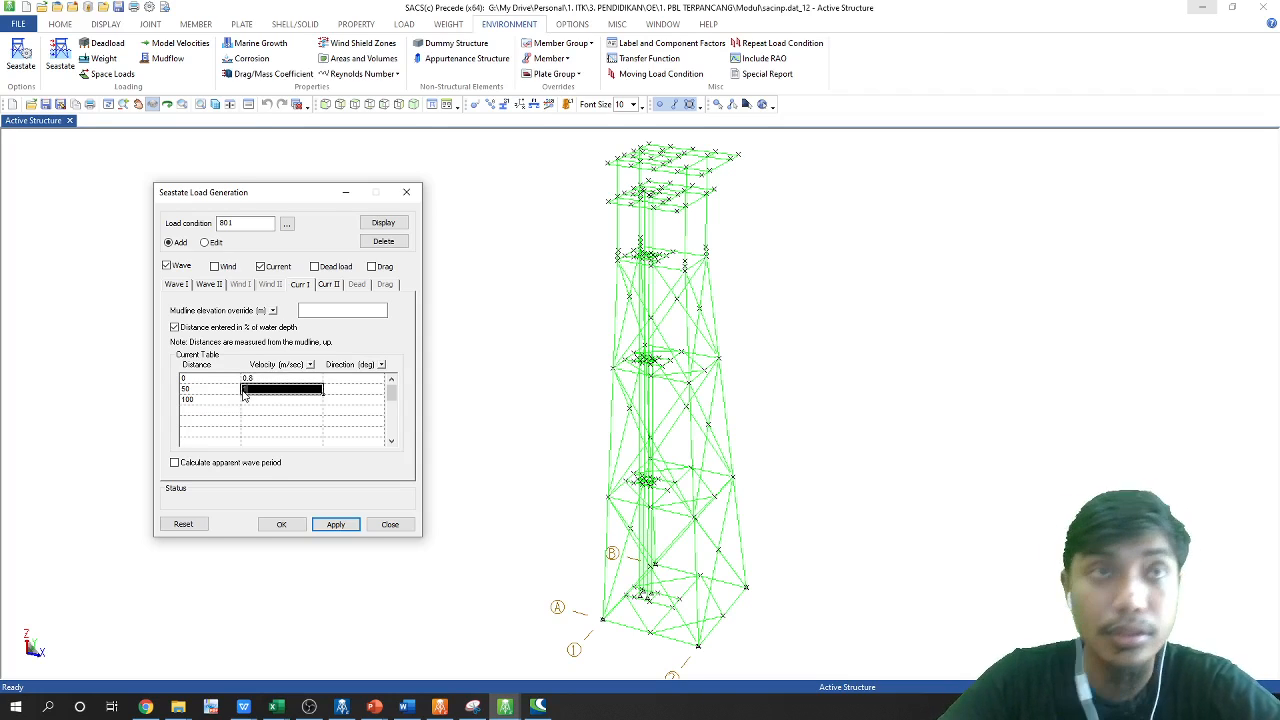
text(1)
click(246, 401)
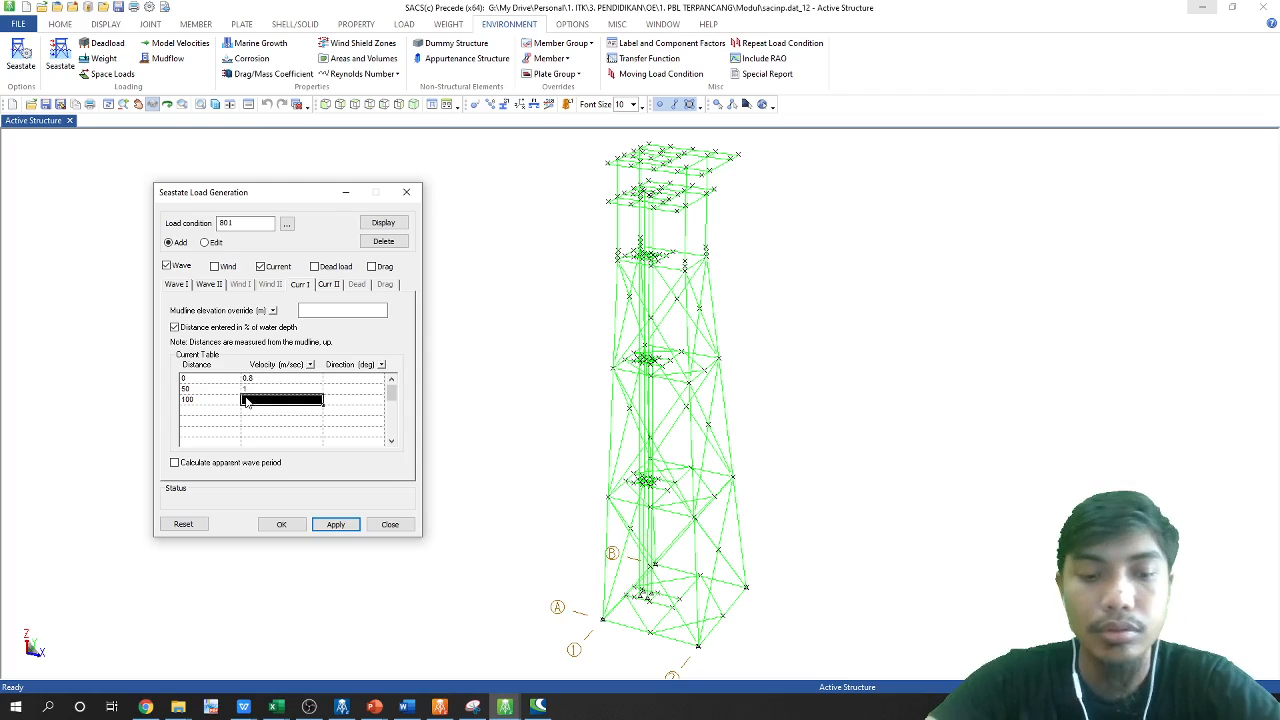
text(1.3)
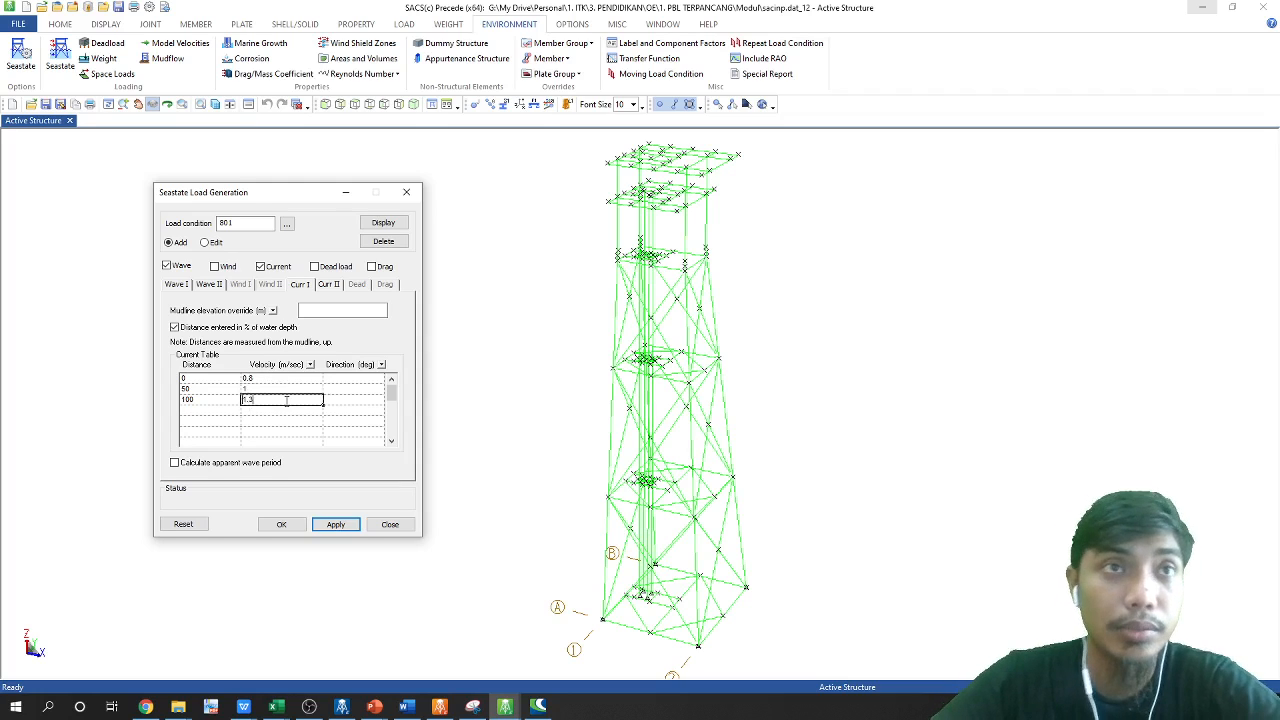
Set the current direction to 0 deg for all three distances in the current table
click(354, 380)
text(0)
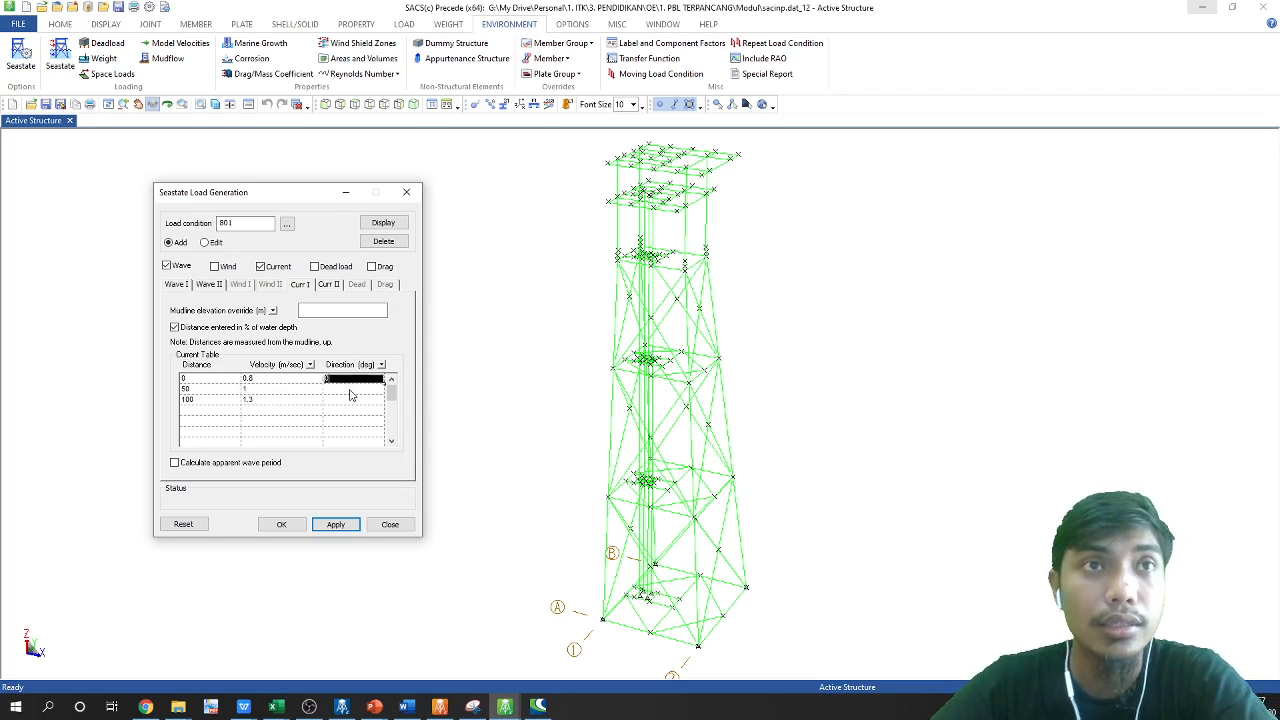
click(354, 390)
text(0)
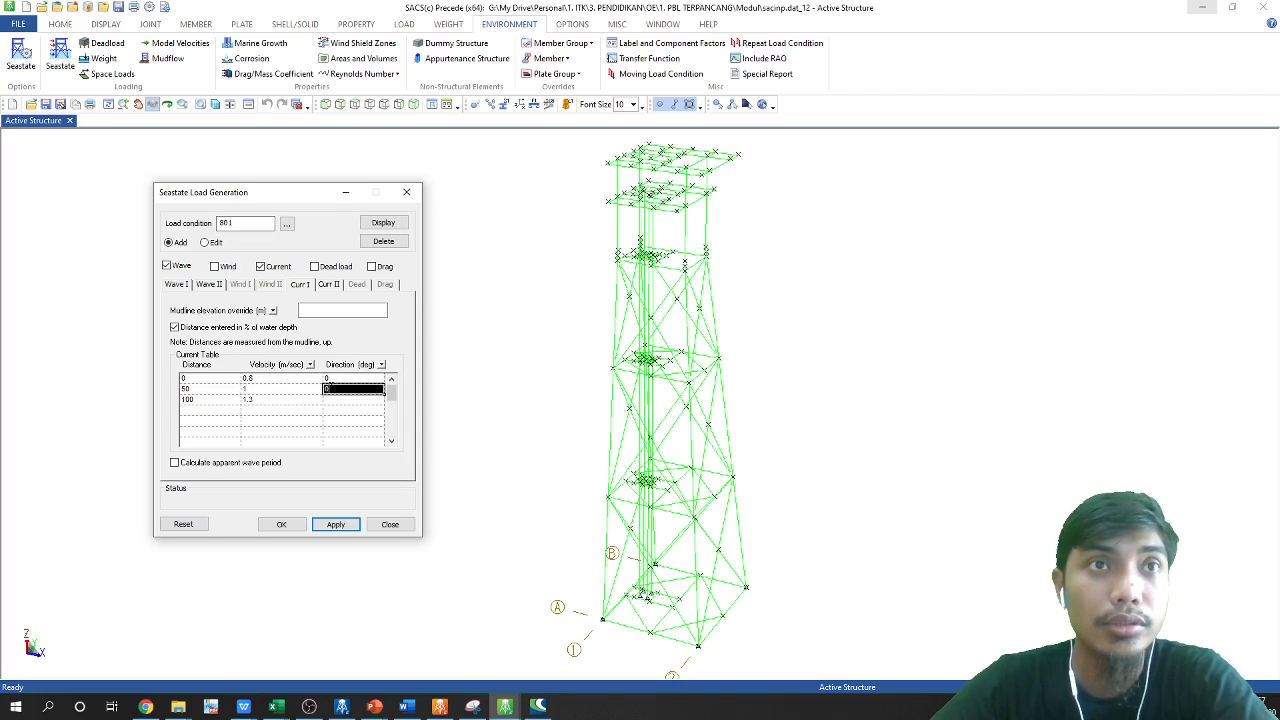
click(340, 401)
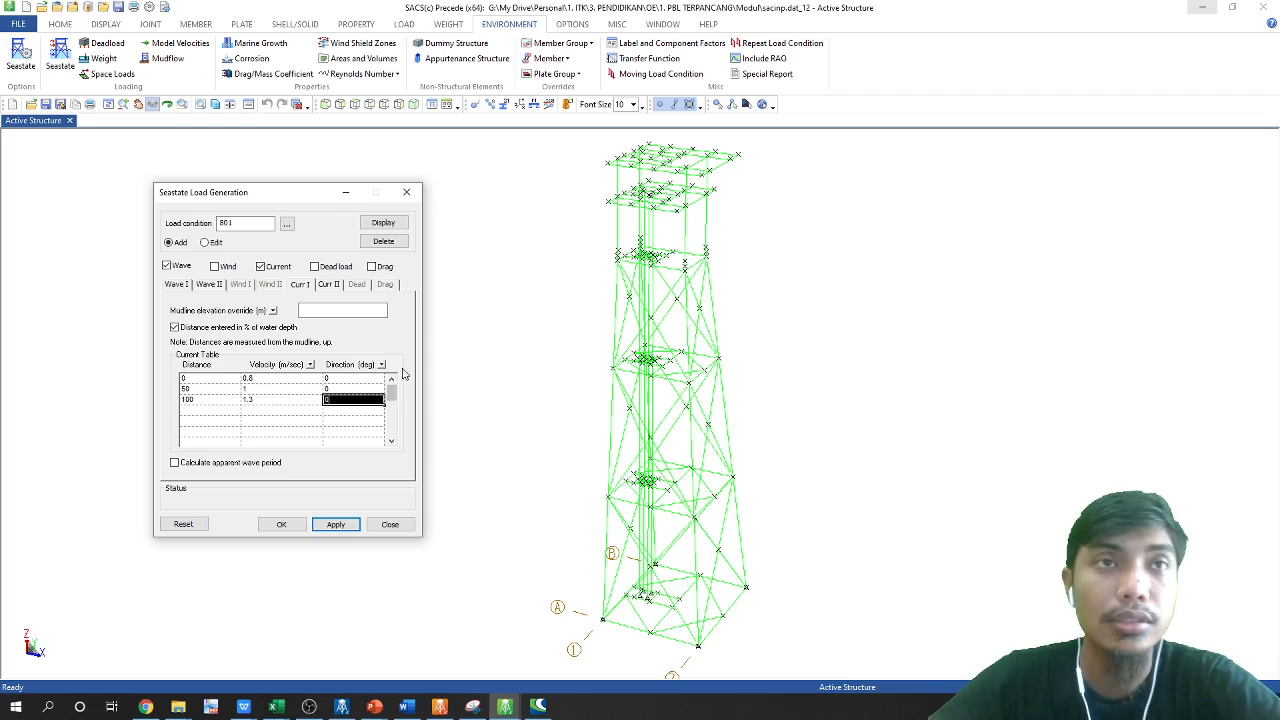
Set a user-defined current blocking factor of 0.05 and apply the Seastate data for load condition 801
click(329, 285)
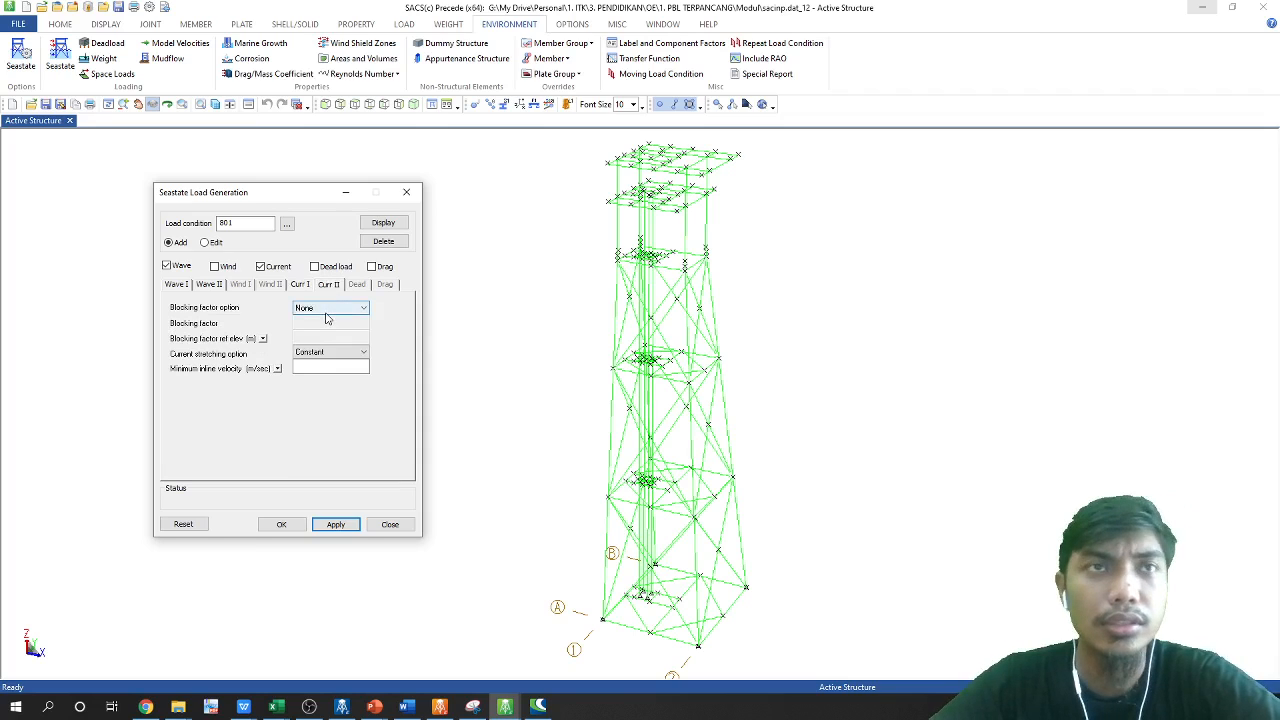
click(325, 317)
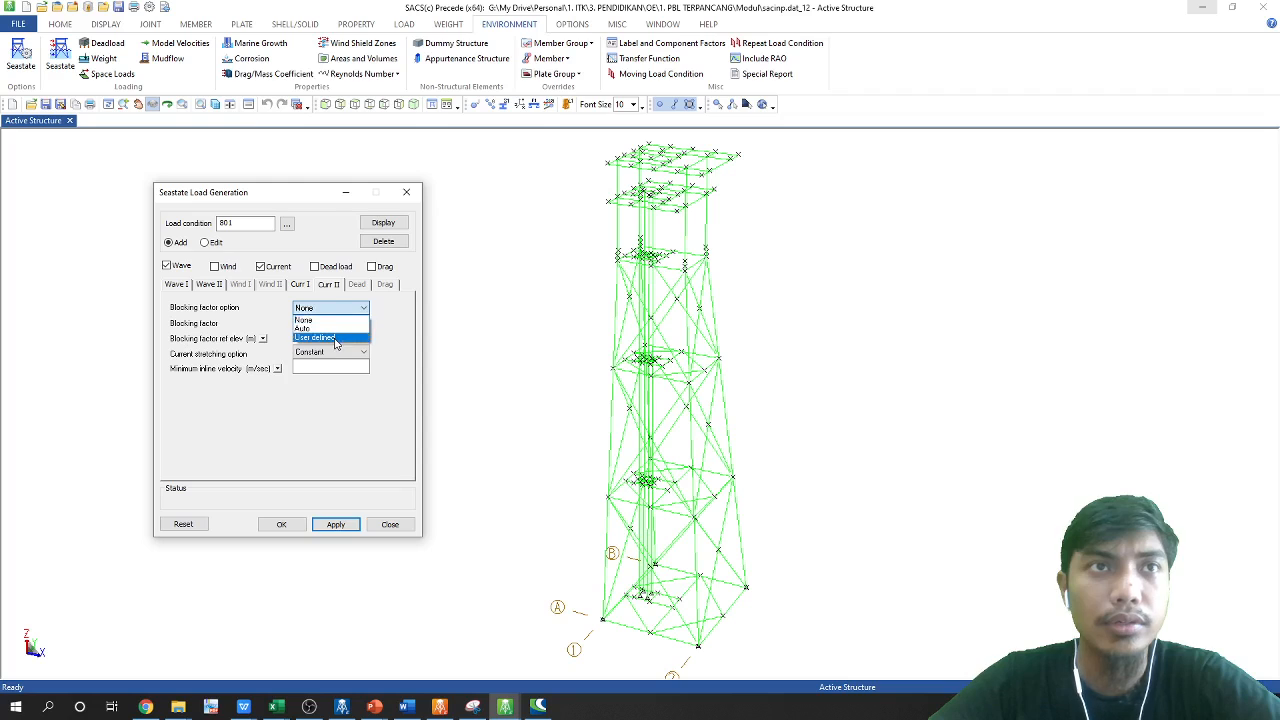
click(335, 340)
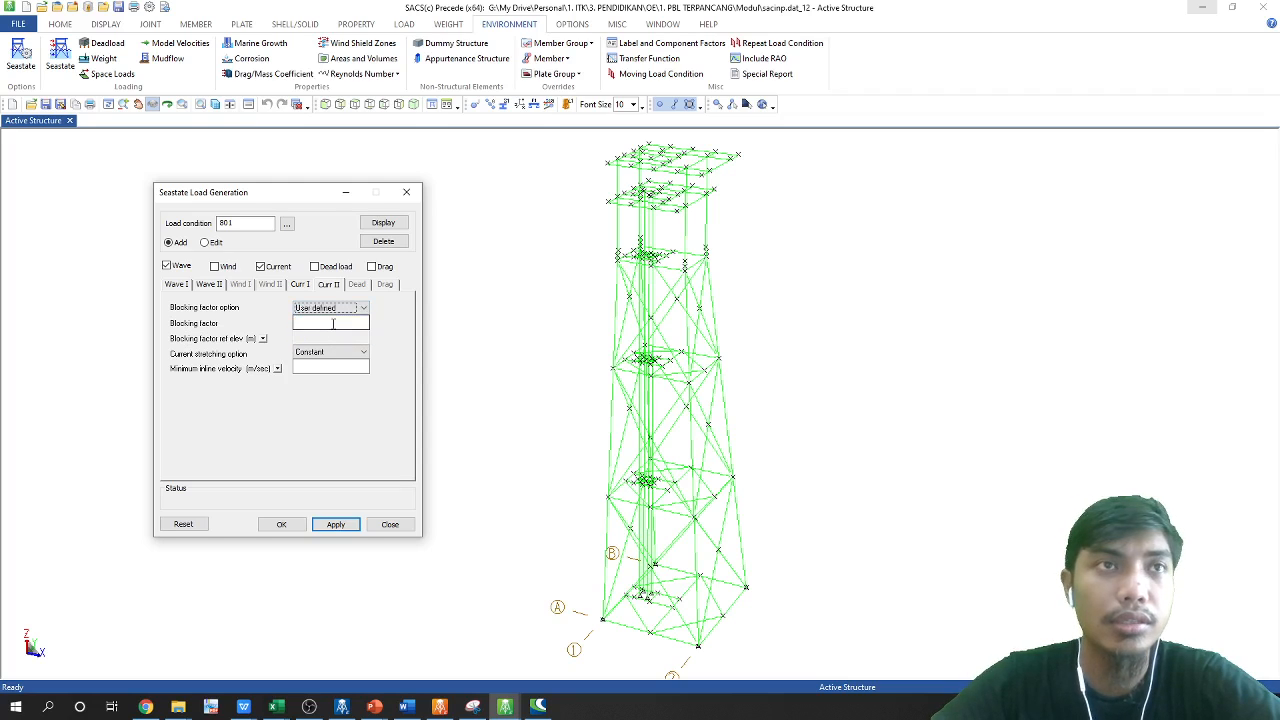
click(333, 323)
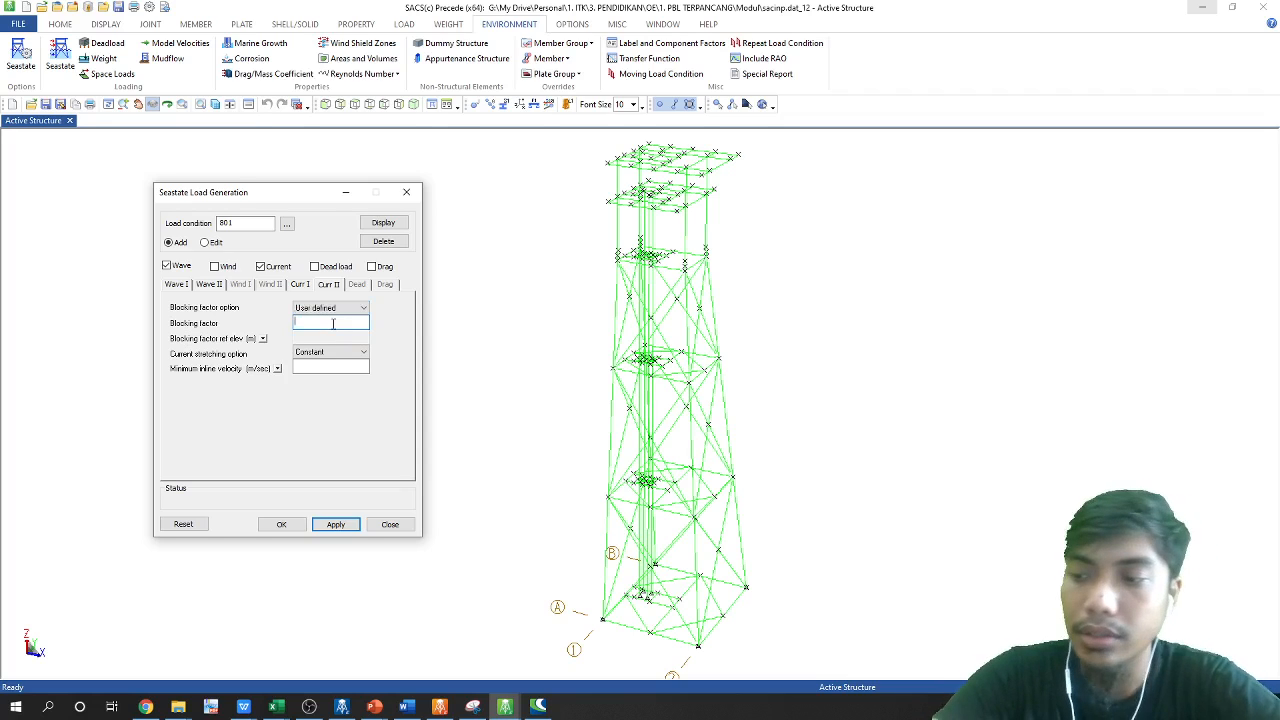
text(0.)
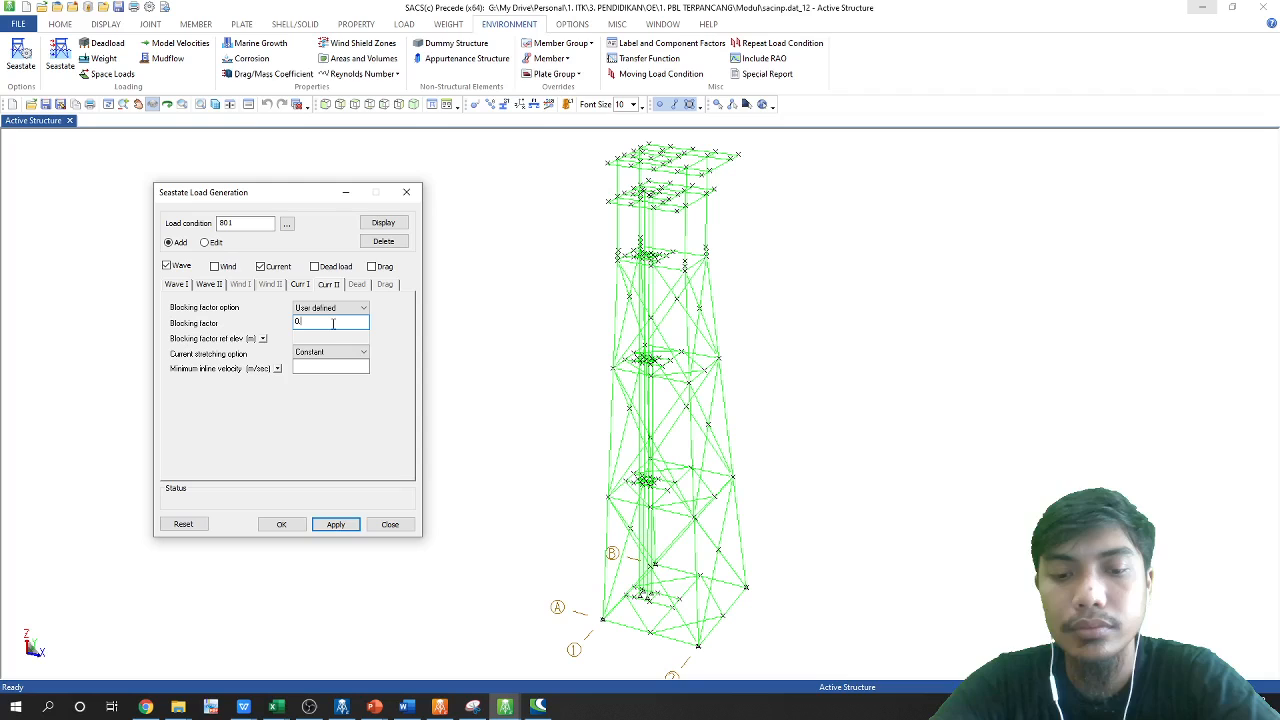
text(05)
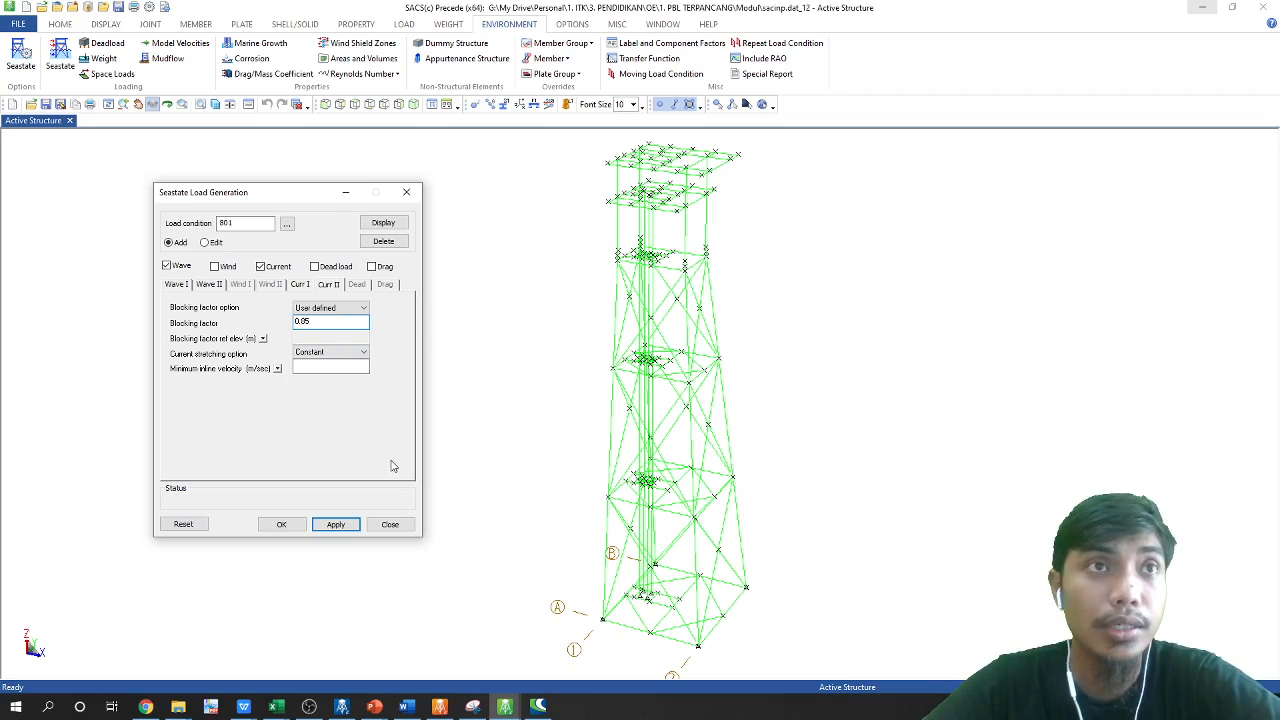
click(346, 526)
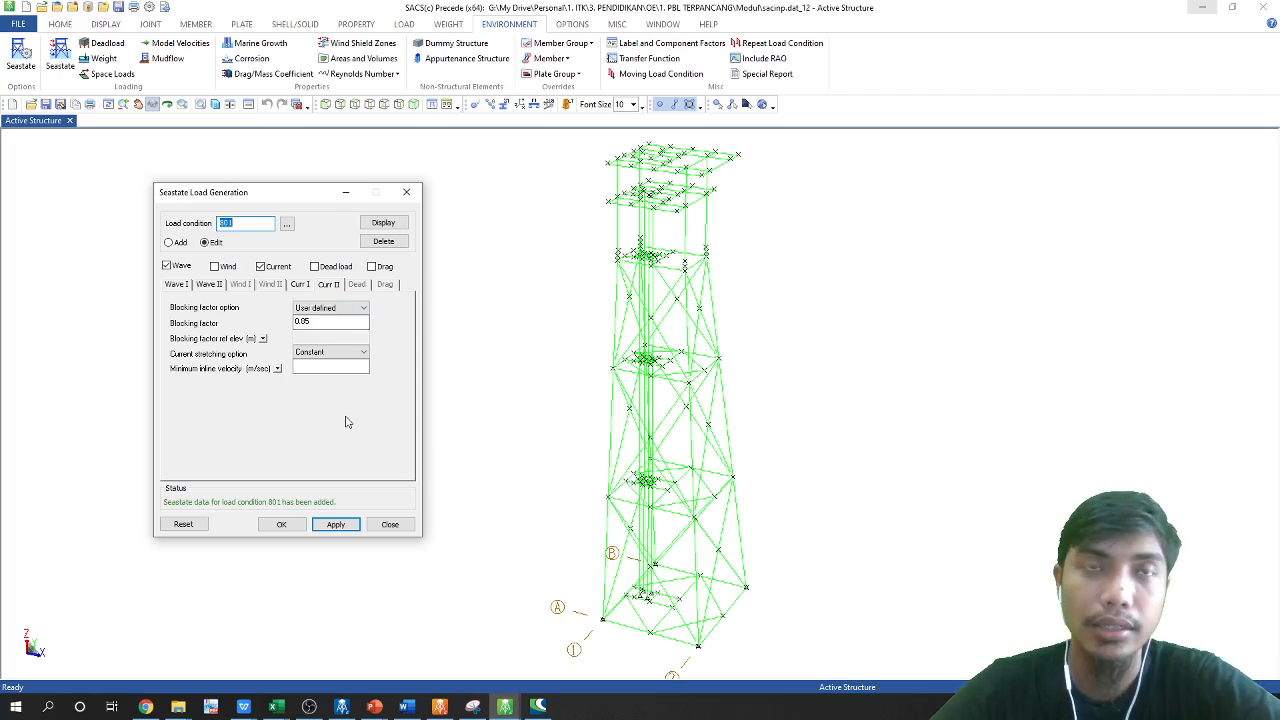
Review the remaining load conditions in the Word table and close the Seastate load generation dialog
click(518, 372)
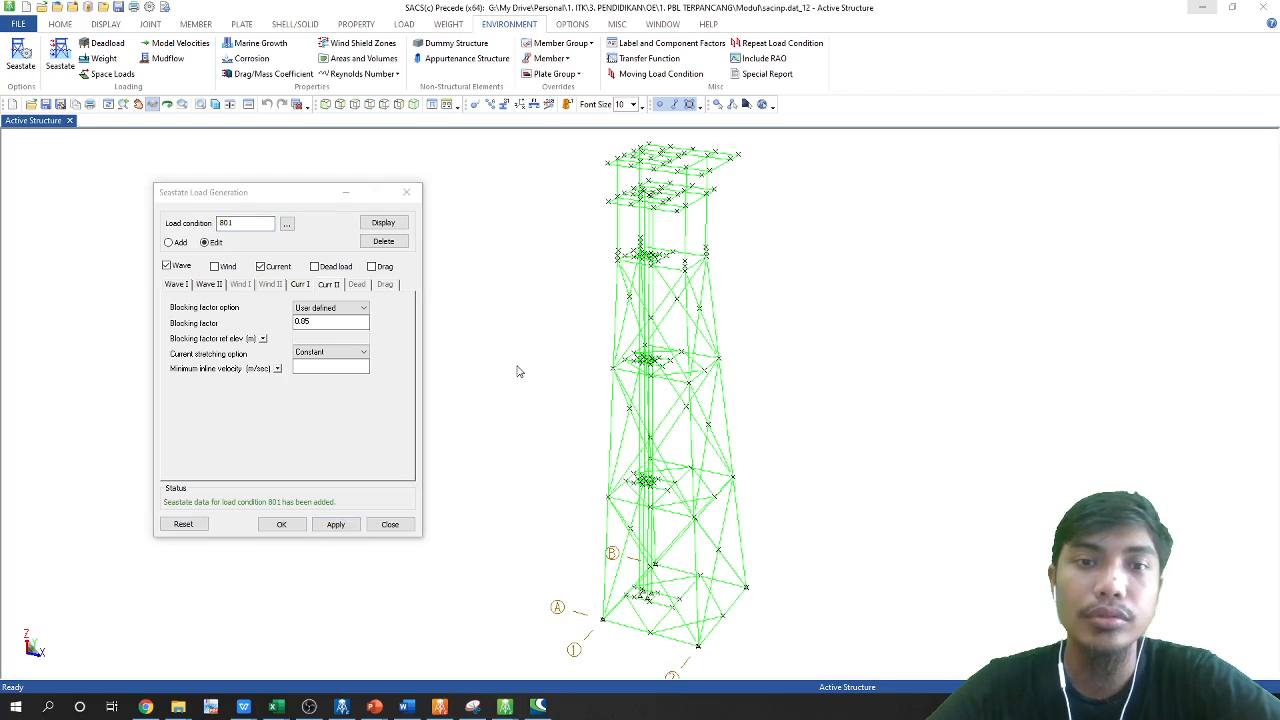
key(alt+Tab)
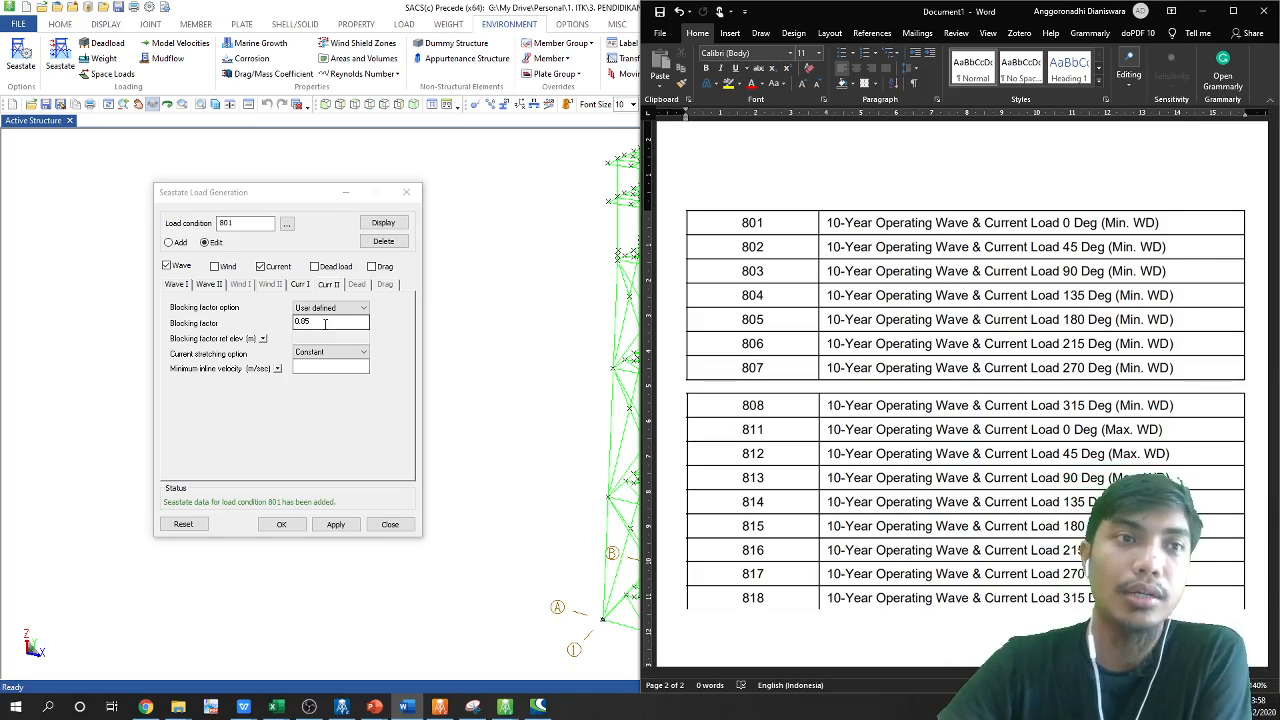
click(389, 525)
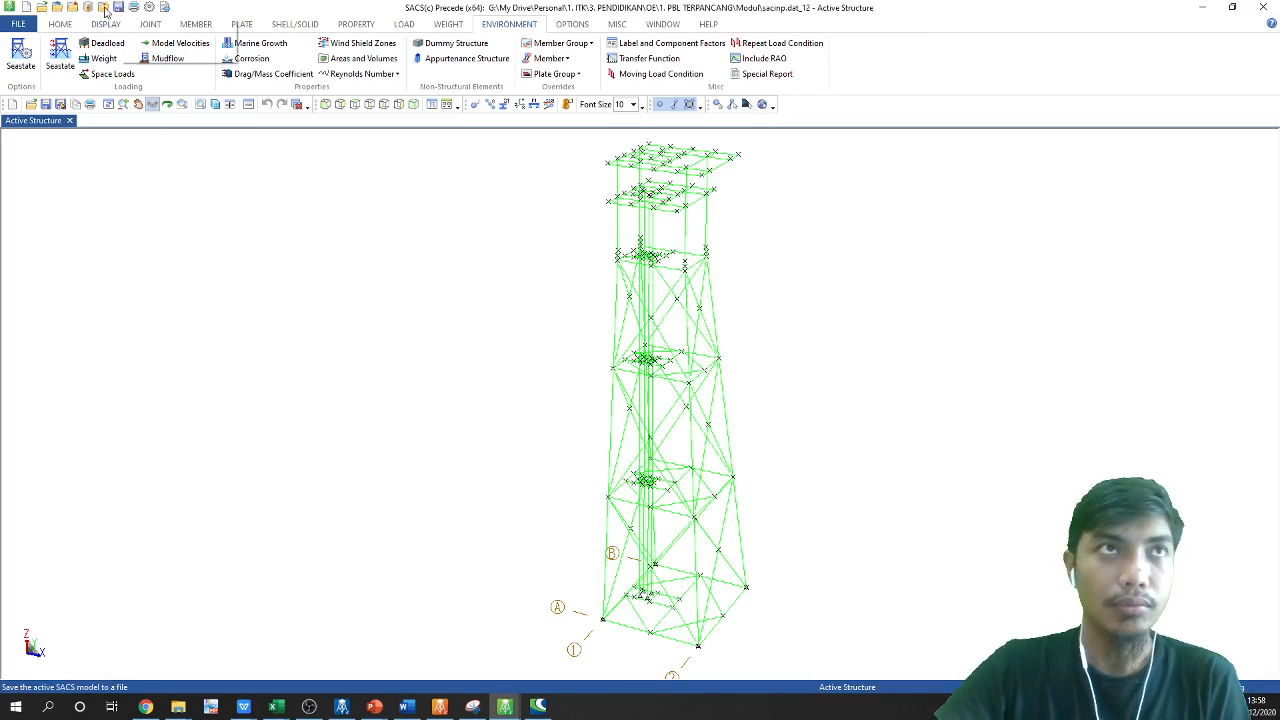
Save both model and seastate data in Metric/kg force units as sacinp.dat_12, replacing the existing file
click(18, 23)
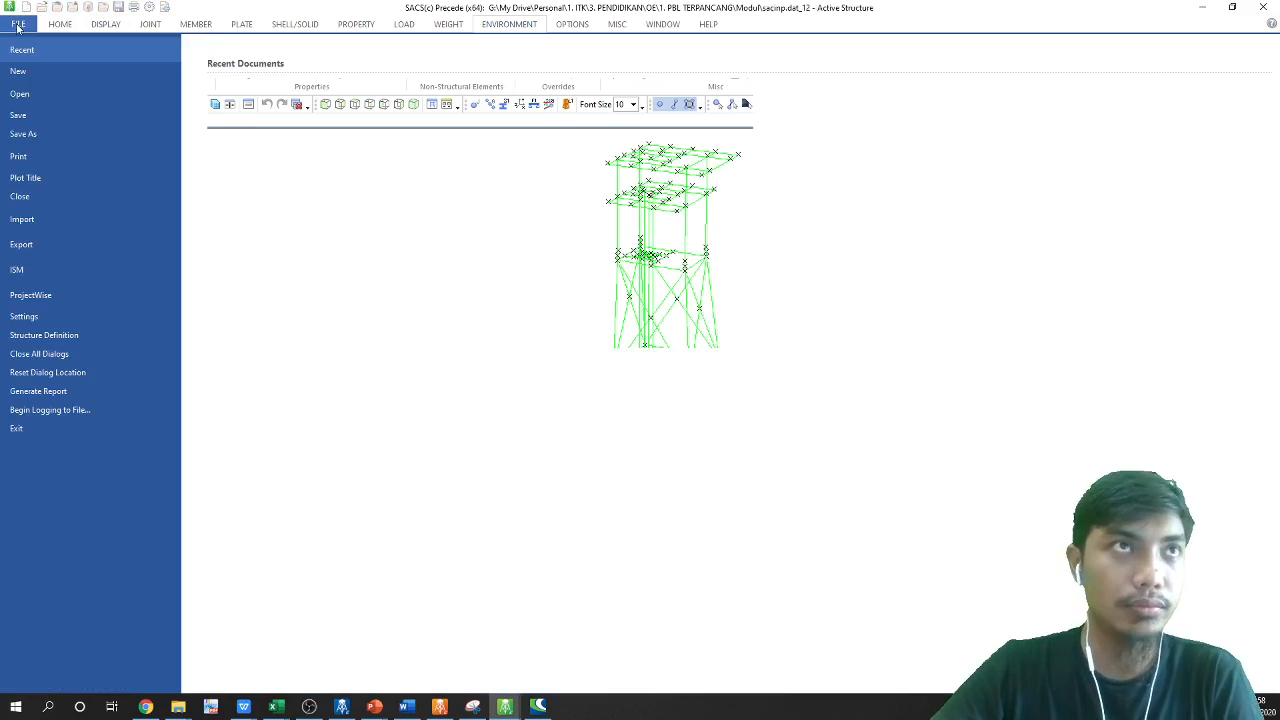
click(36, 134)
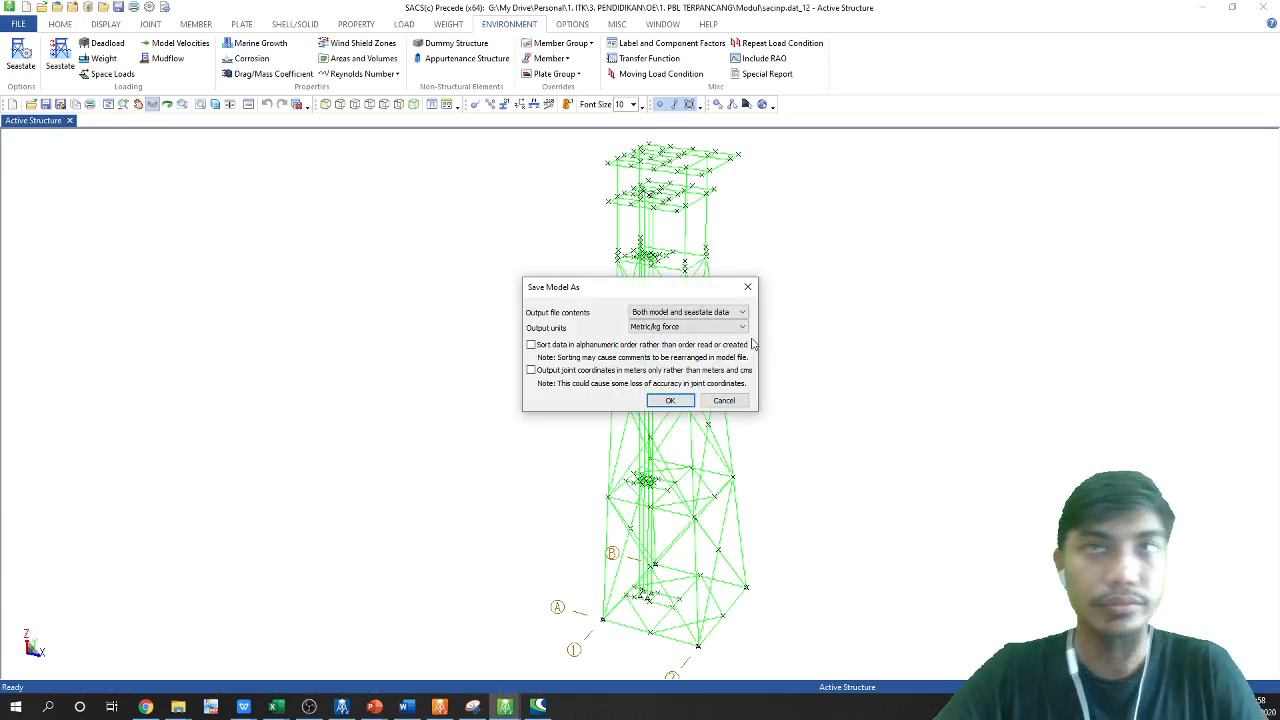
click(668, 401)
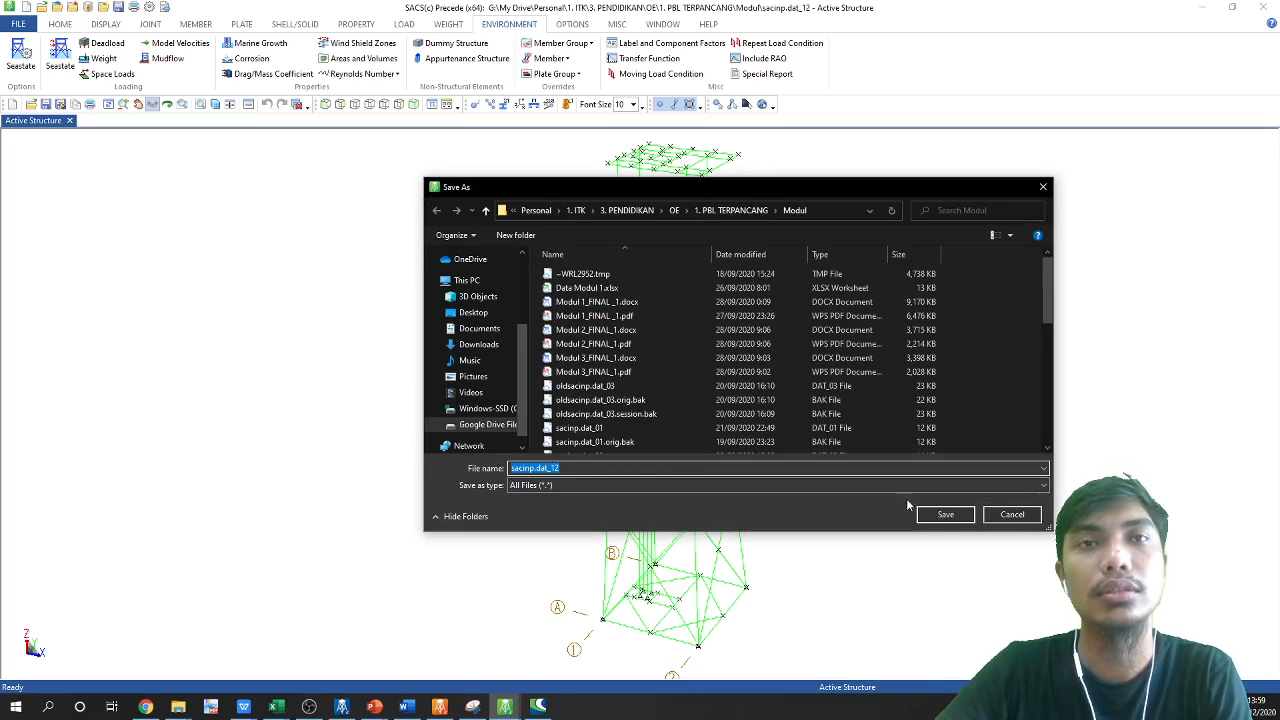
click(962, 515)
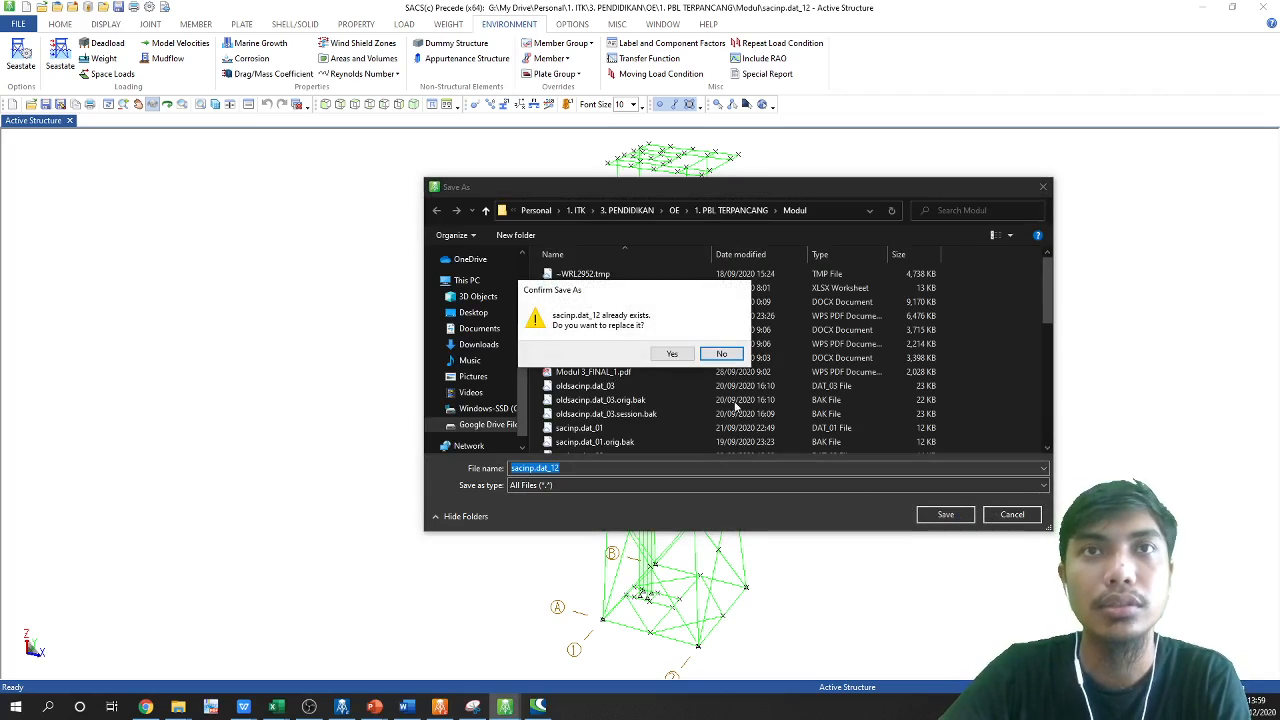
click(695, 363)
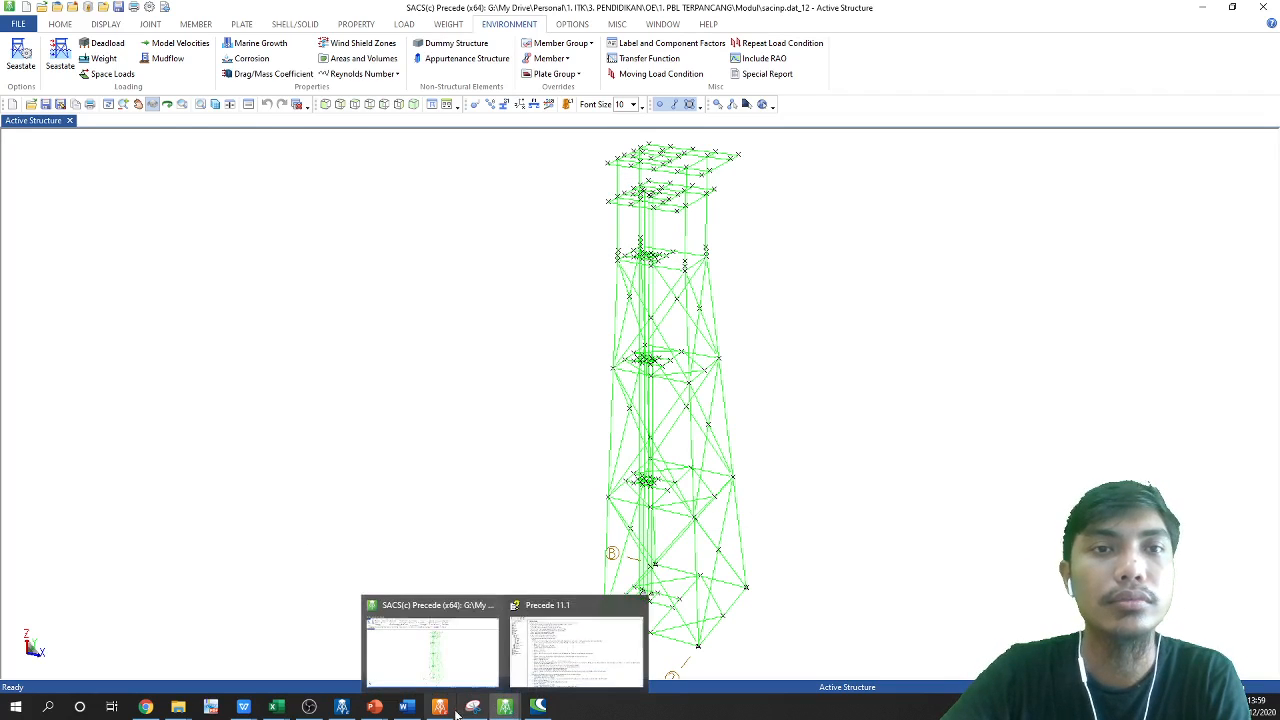
Switch to SACS CONNECT Edition, open sacinp.dat_12 as a data file in the Data Generator, and maximize its window
click(343, 707)
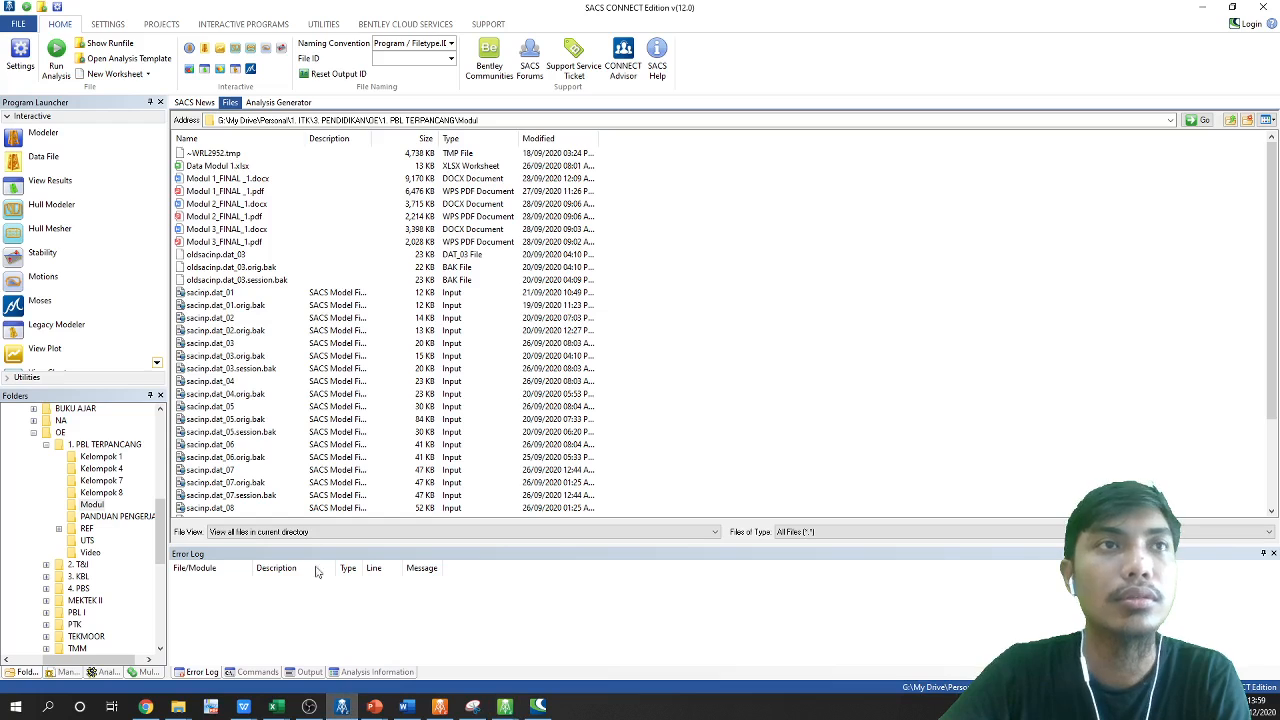
scroll(240, 415, down, 3)
click(219, 494)
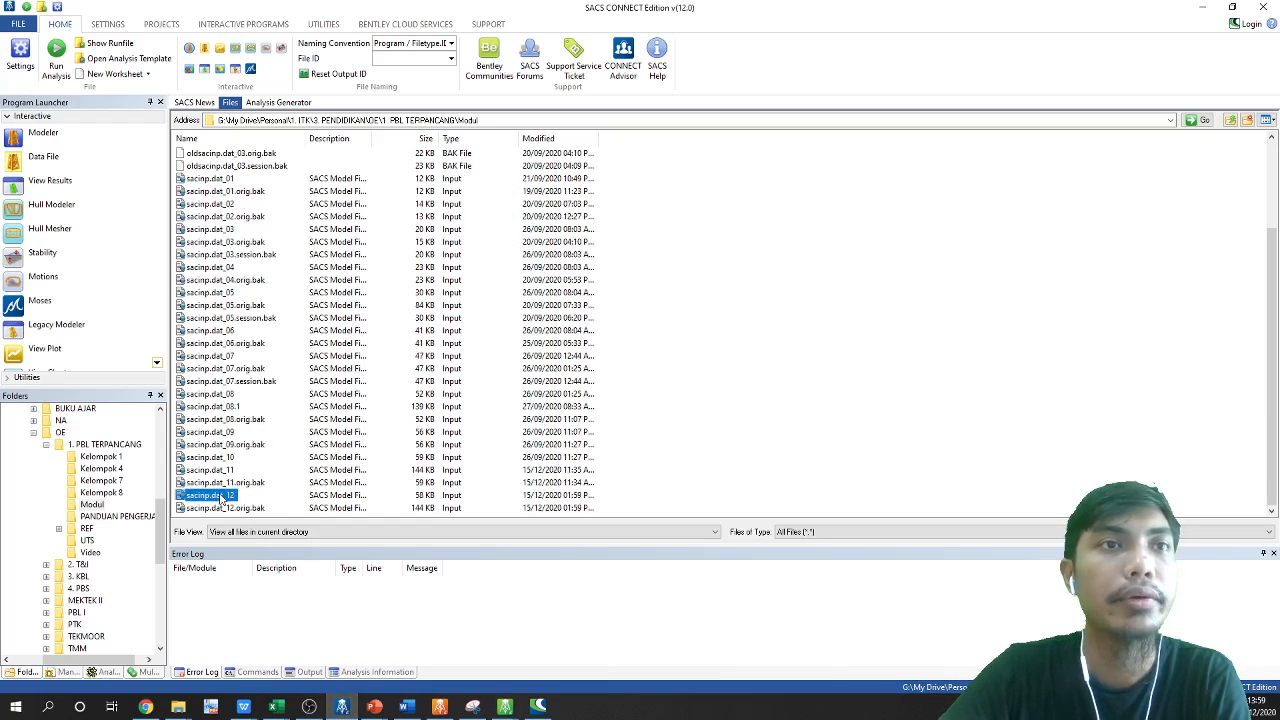
drag(208, 495, 28, 166)
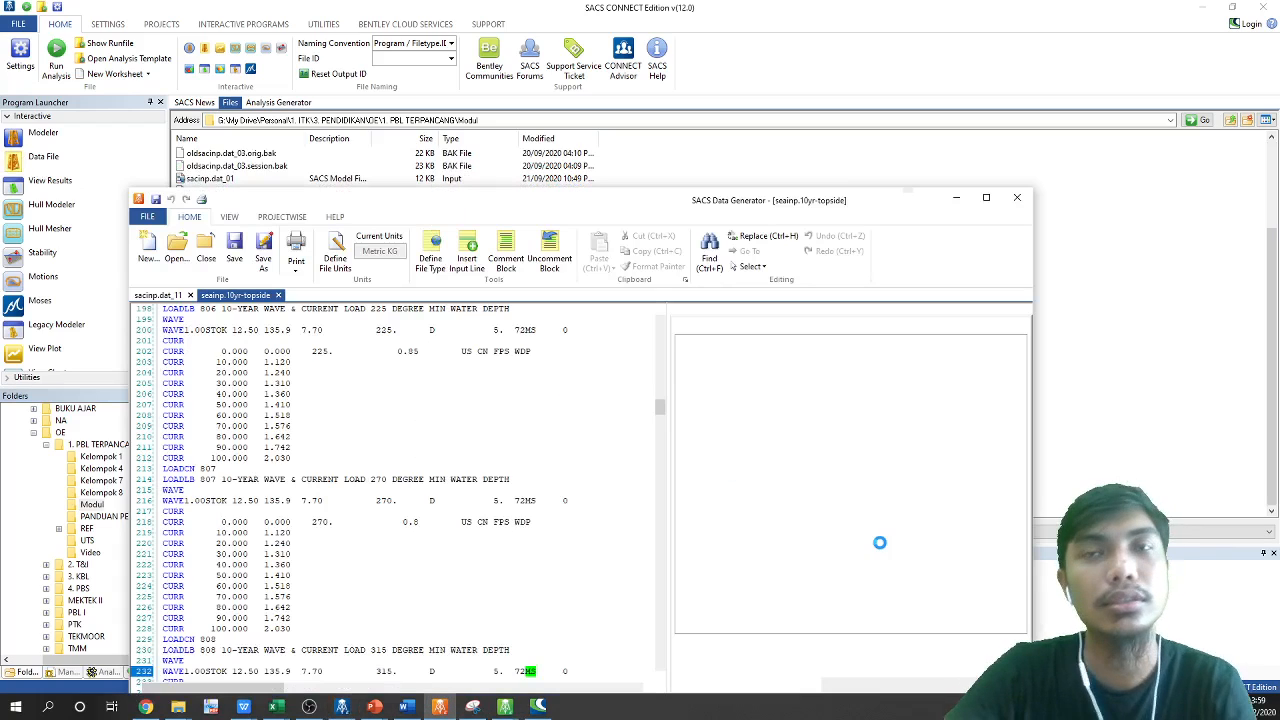
click(988, 199)
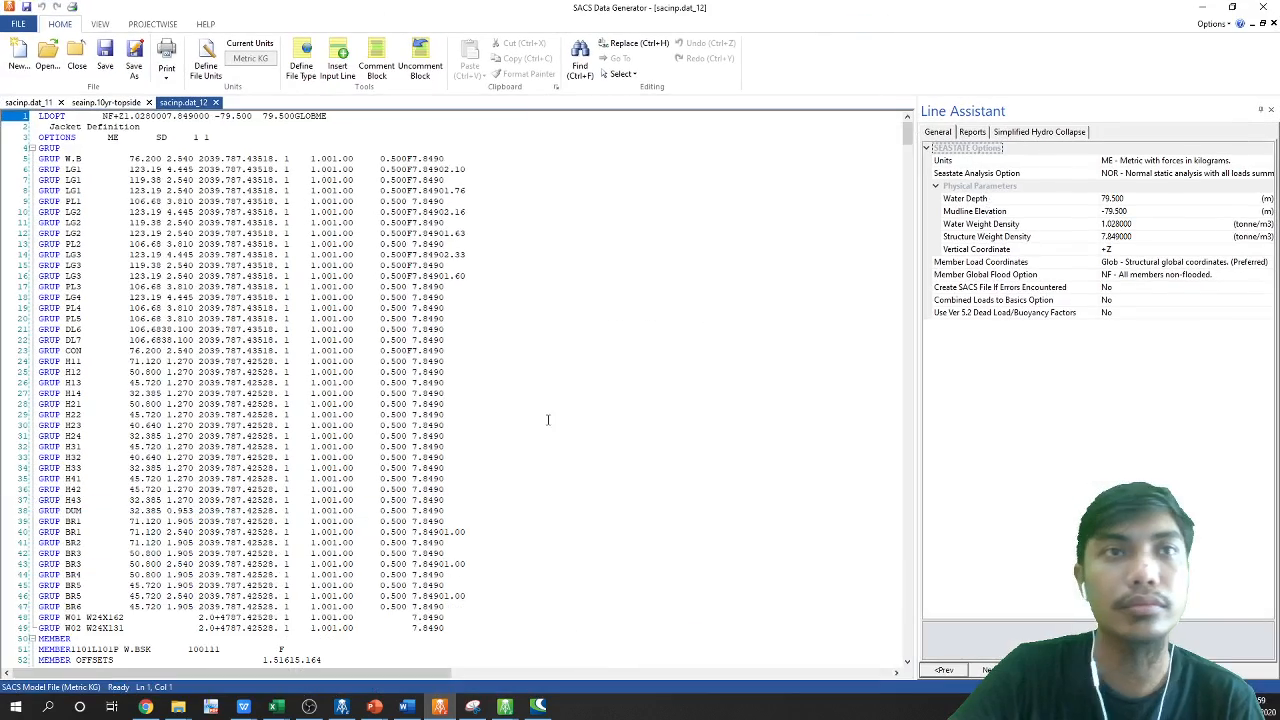
Search the sacinp.dat_12 input file for 801 and close the search
scroll(549, 420, down, 8)
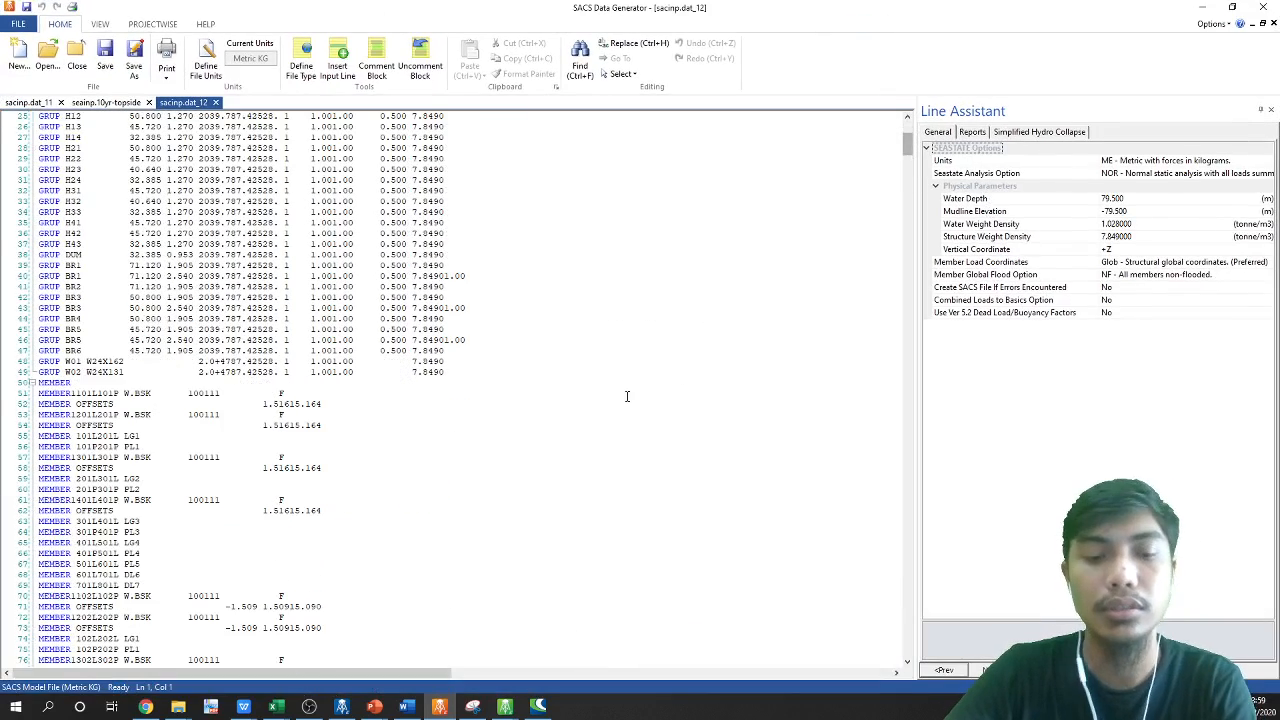
click(627, 394)
key(ctrl+f)
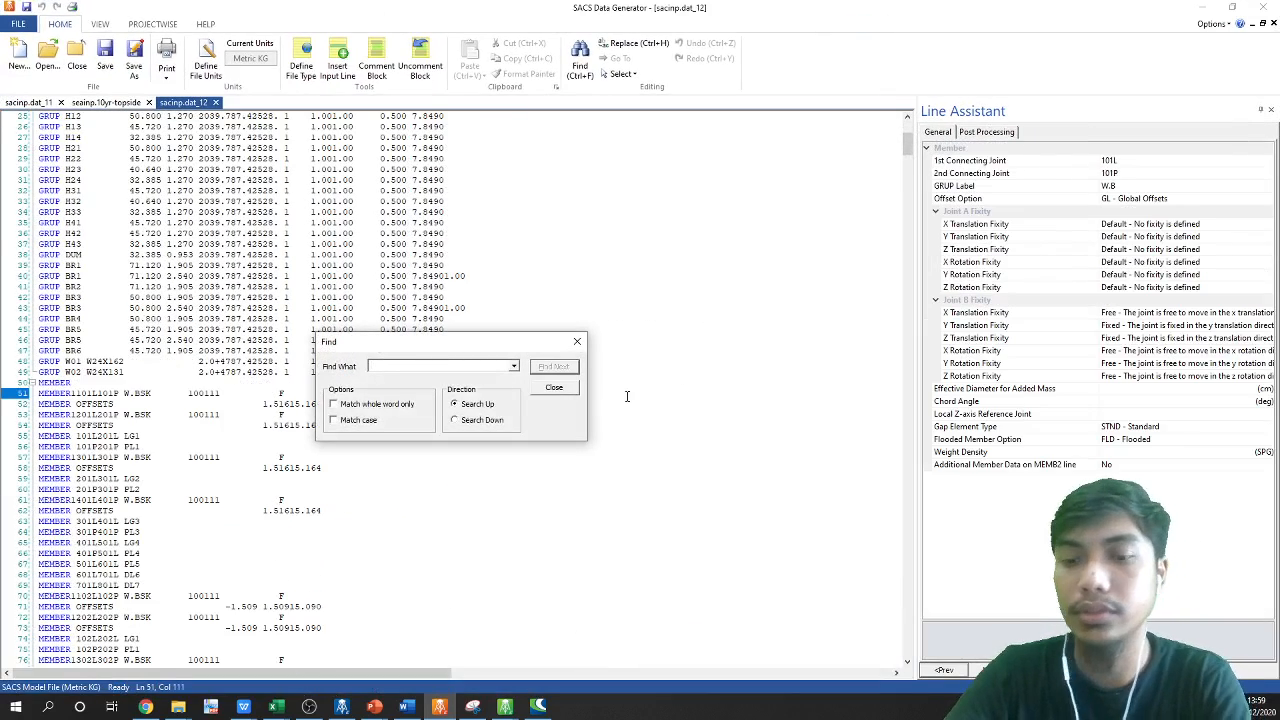
text(801)
key(Return)
key(Return)
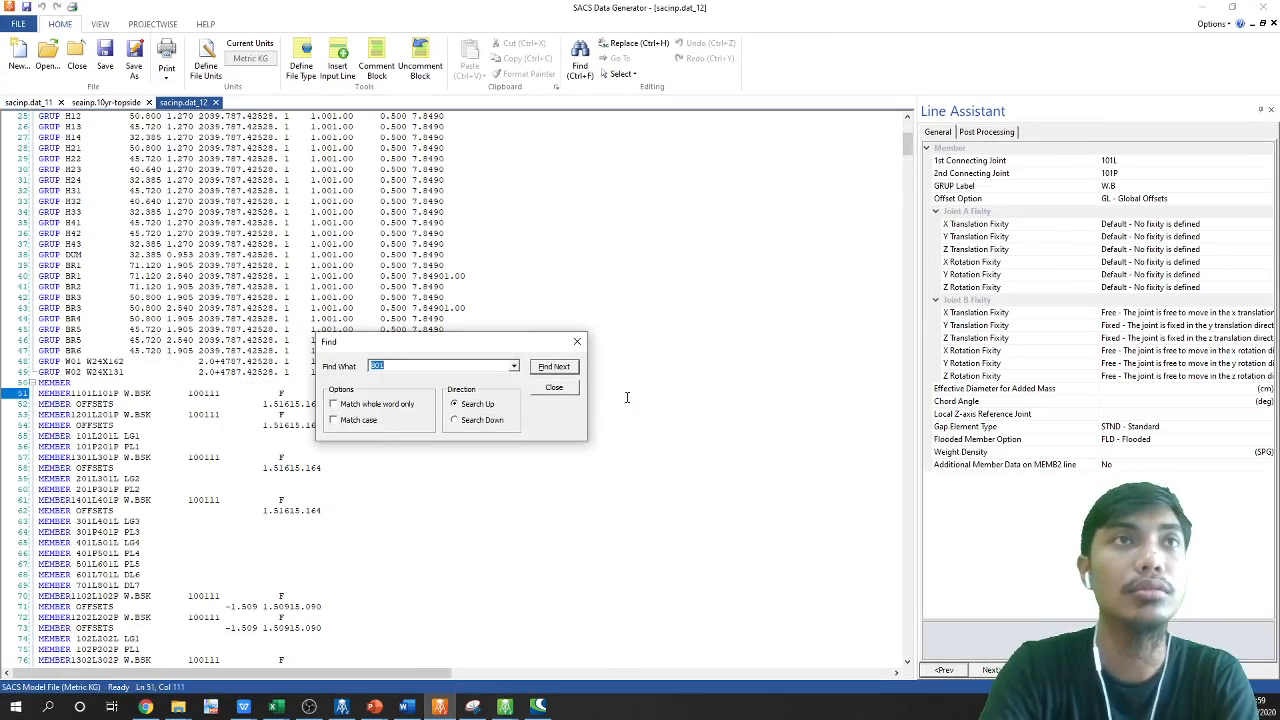
click(554, 387)
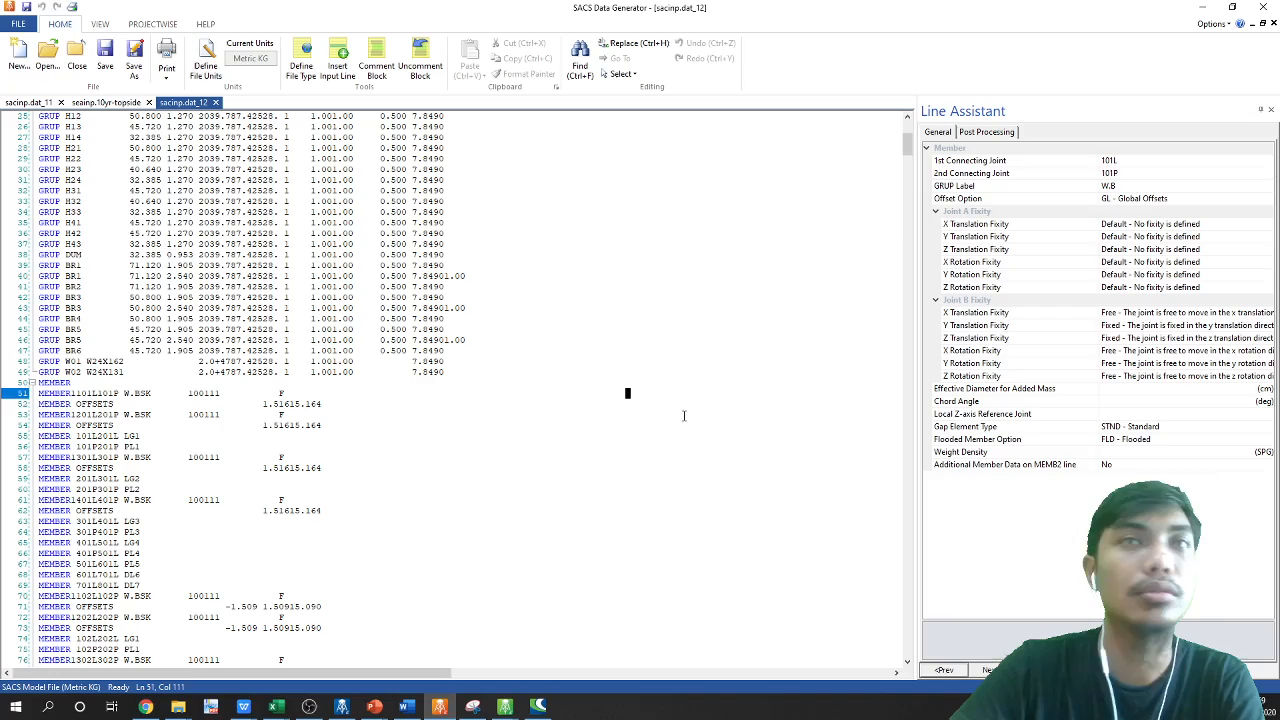
Copy the complete load condition 801 block, from its LOADCN line through the last CURR line before END
drag(908, 145, 908, 374)
drag(922, 460, 905, 592)
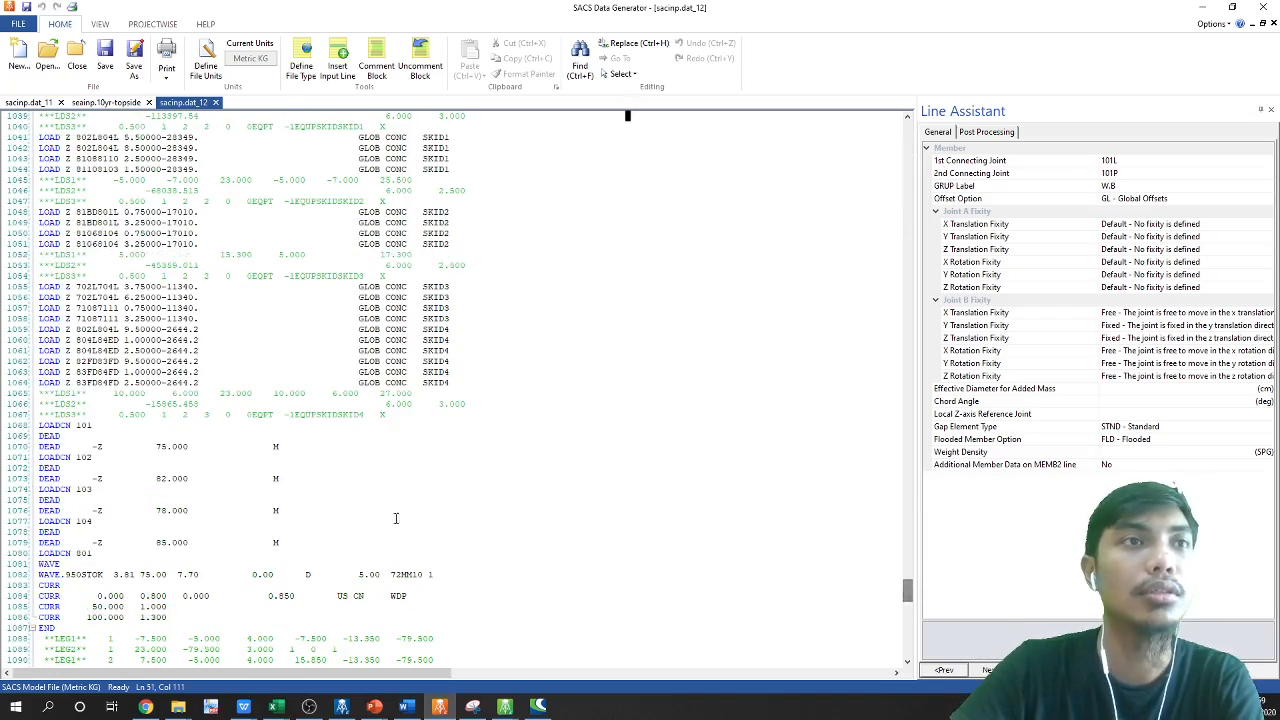
click(88, 553)
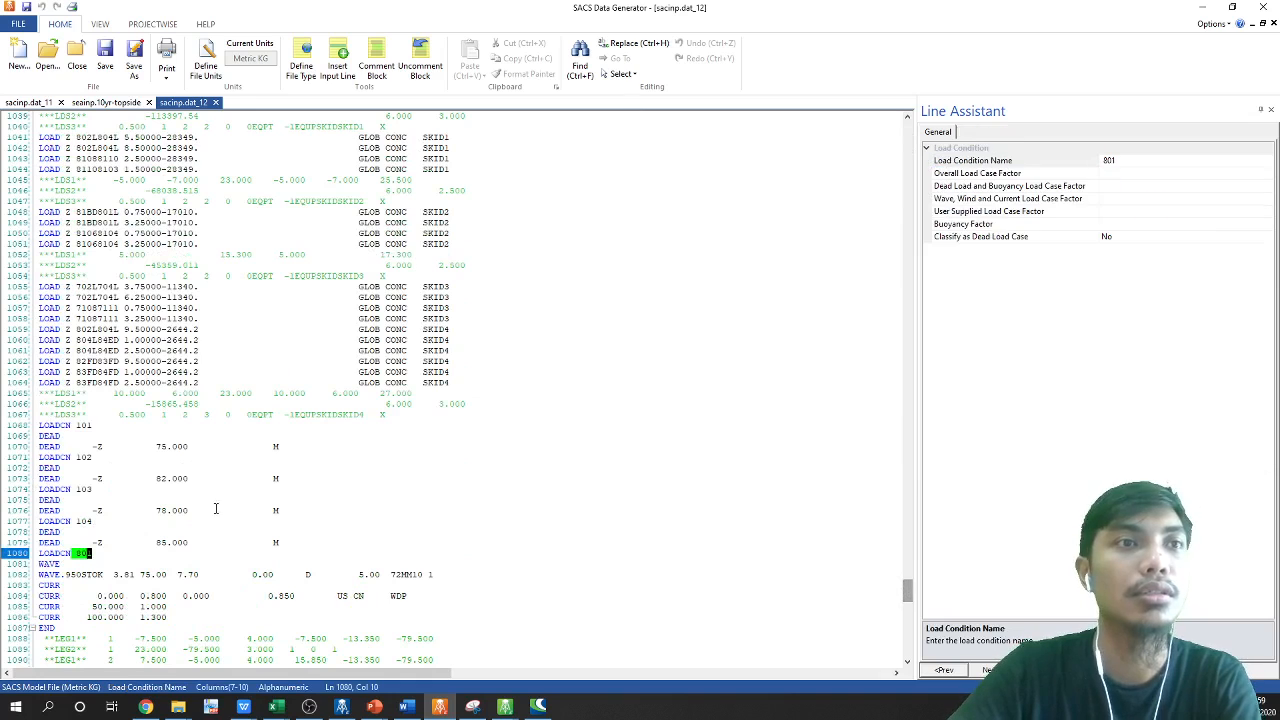
scroll(634, 200, down, 3)
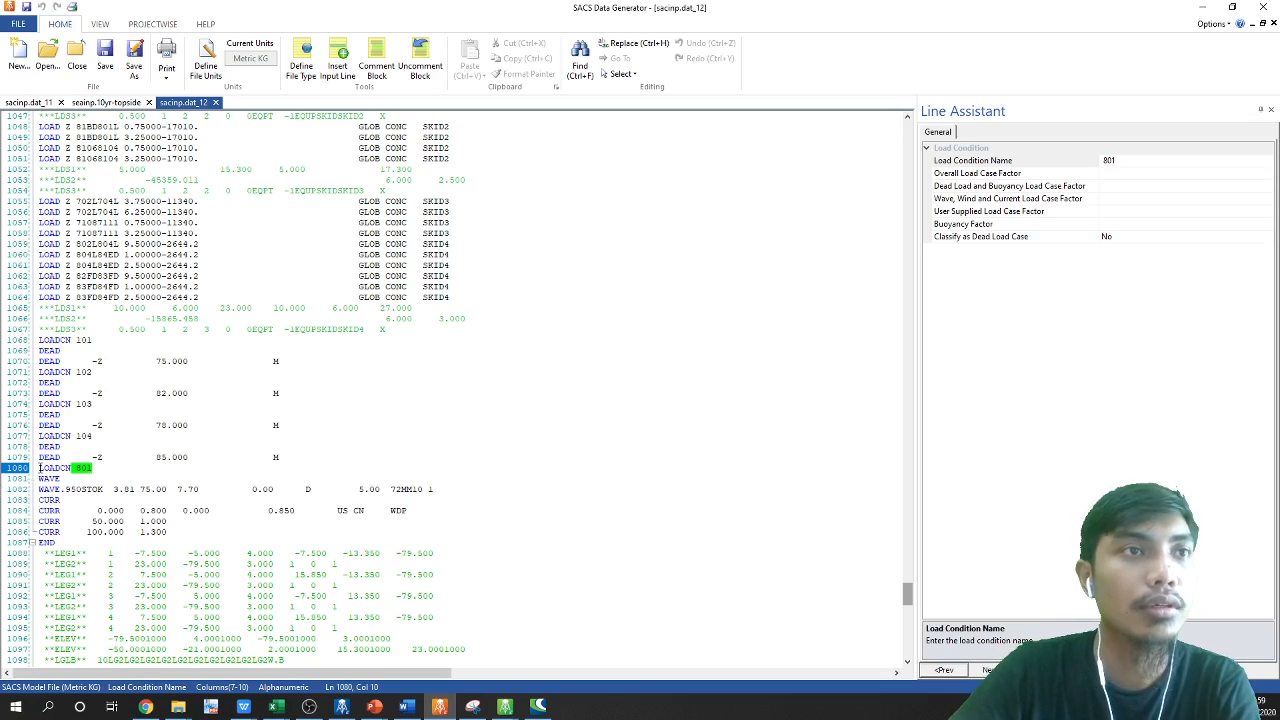
drag(40, 467, 168, 532)
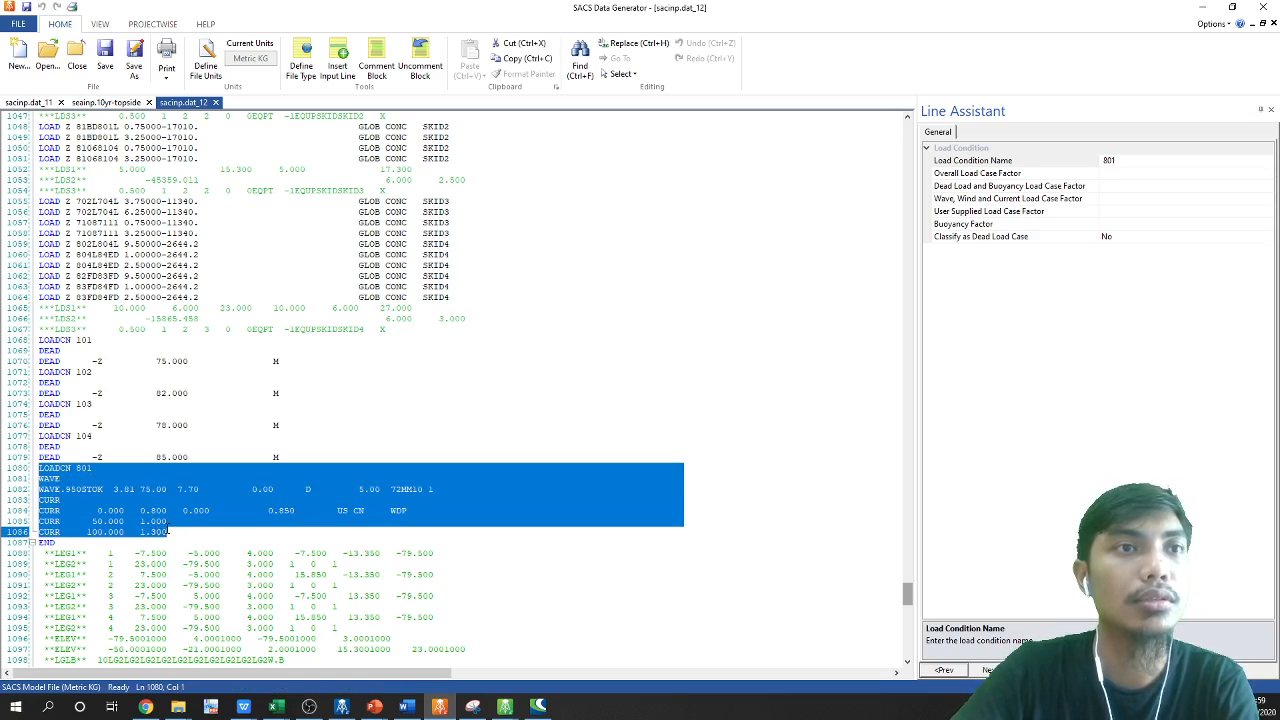
key(ctrl+c)
click(40, 467)
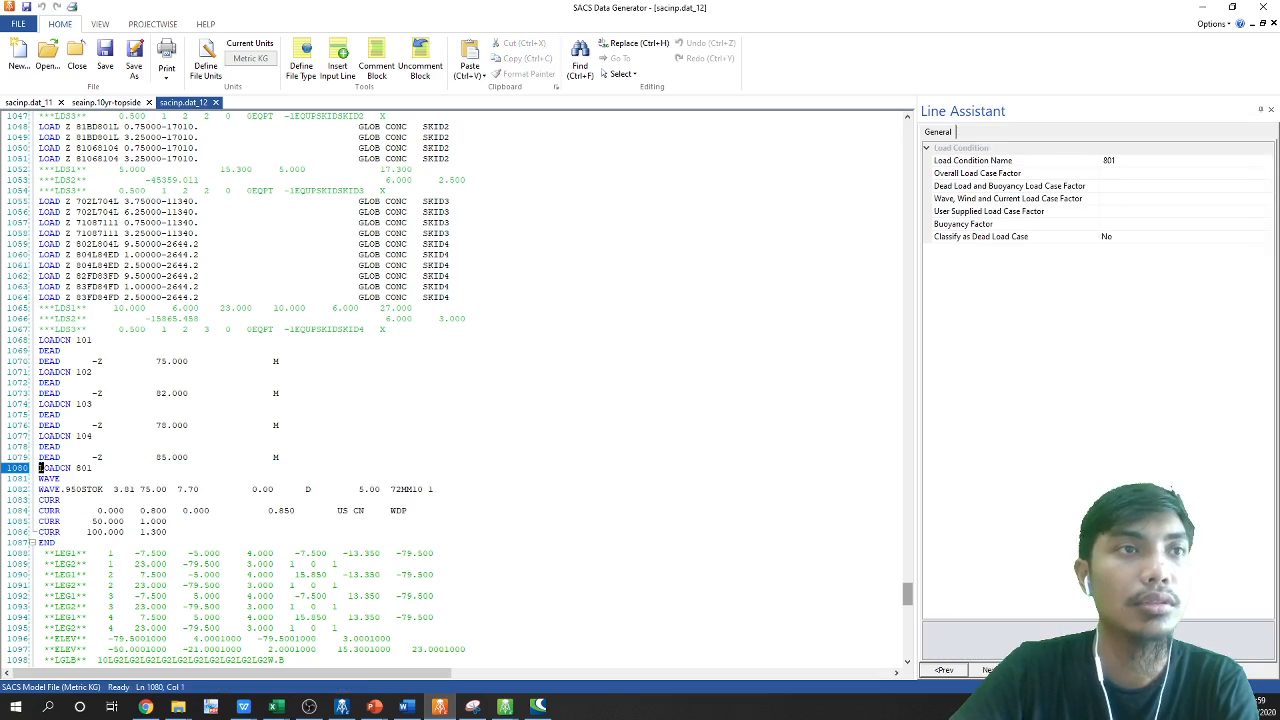
key(shift+Down)
key(shift+Down)
key(shift+Down)
key(shift+Down)
key(shift+Down)
key(shift+Down)
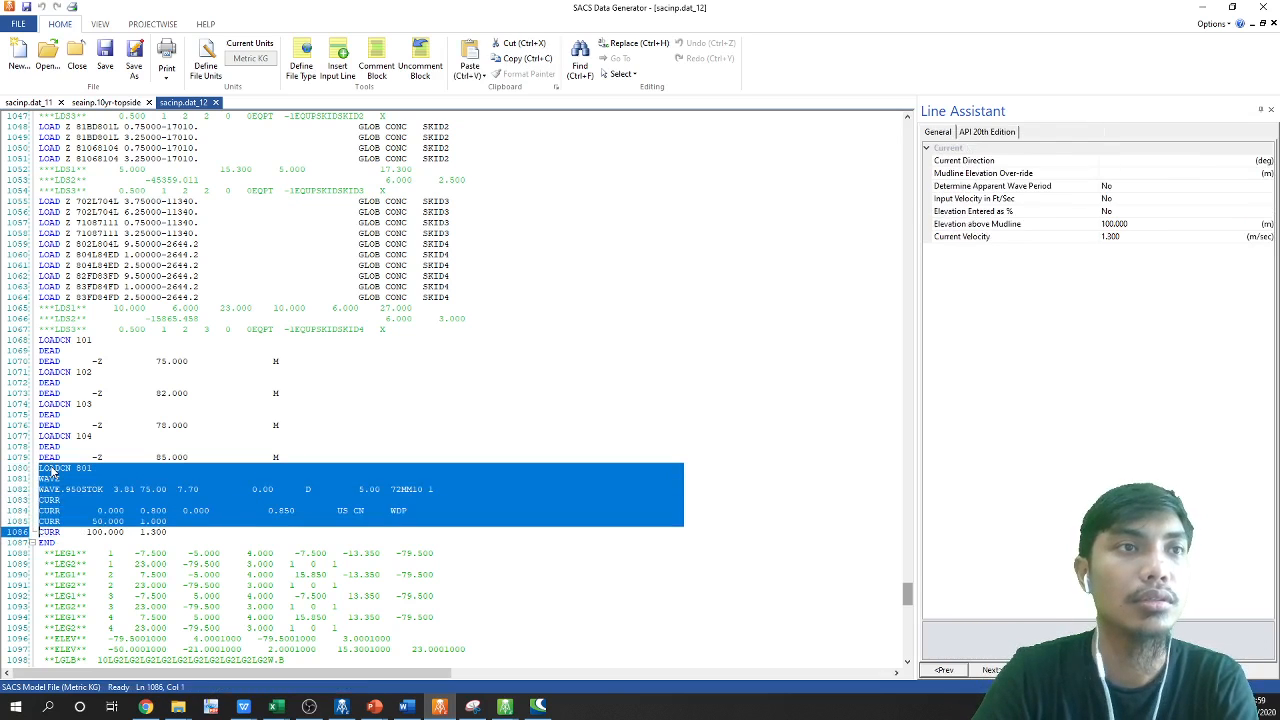
key(shift+Down)
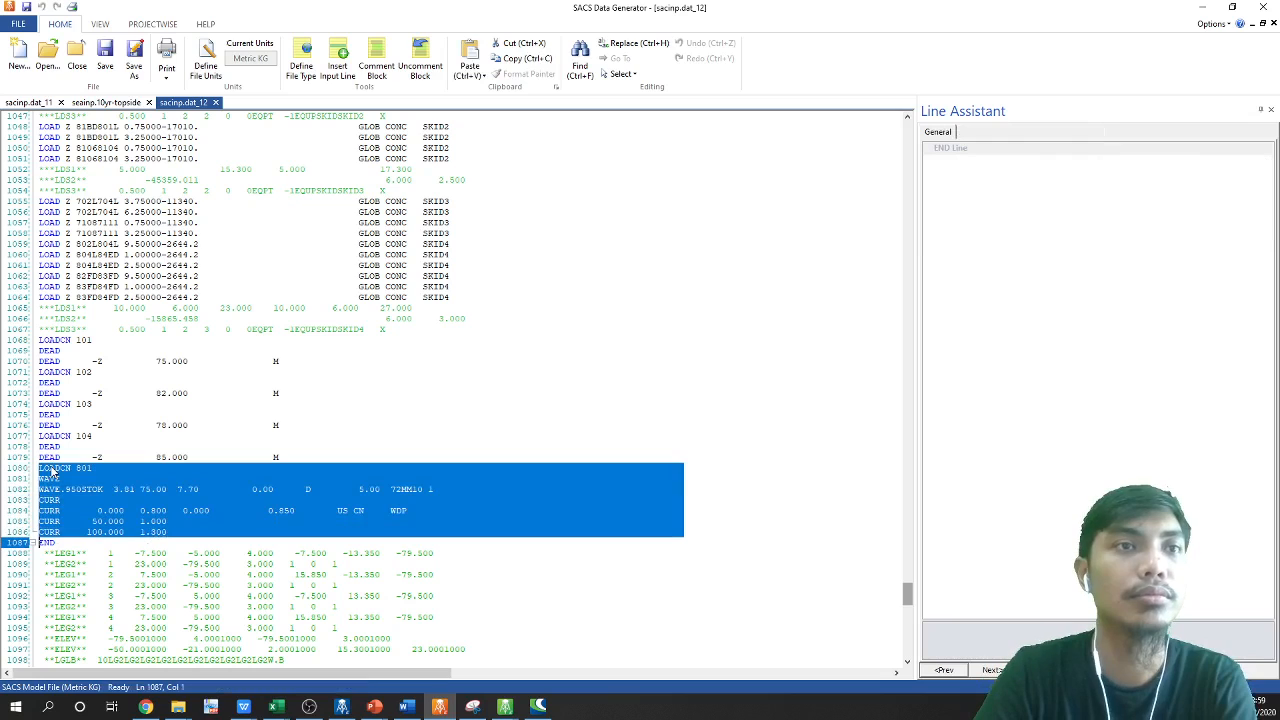
Paste the copied block on a new line after load condition 801 and rename the pasted load condition 802
click(169, 533)
key(Return)
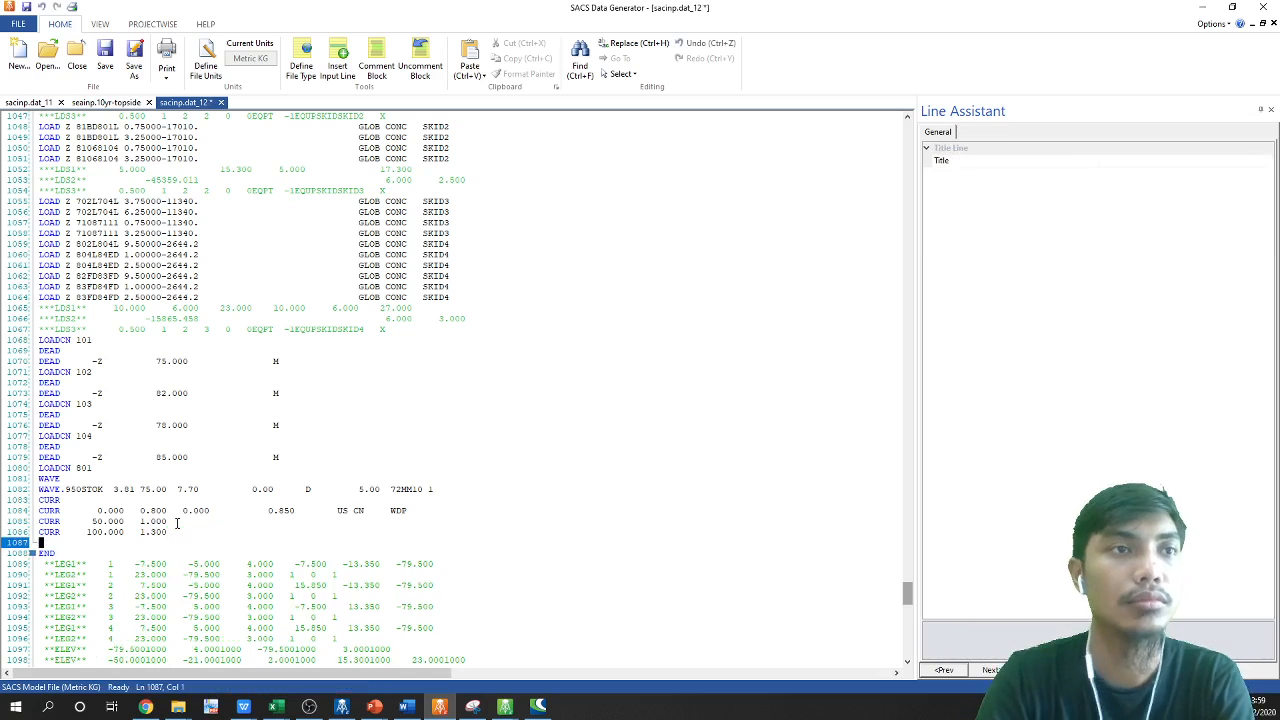
key(ctrl+v)
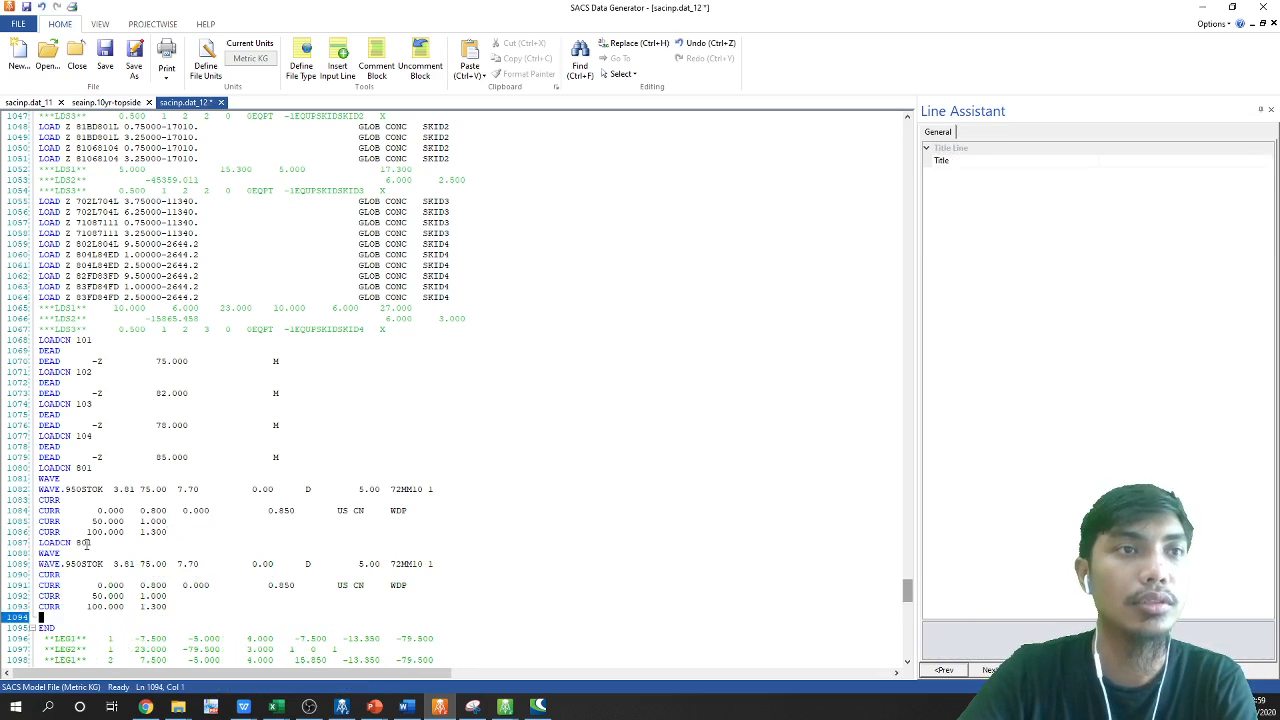
click(93, 543)
key(BackSpace)
text(2)
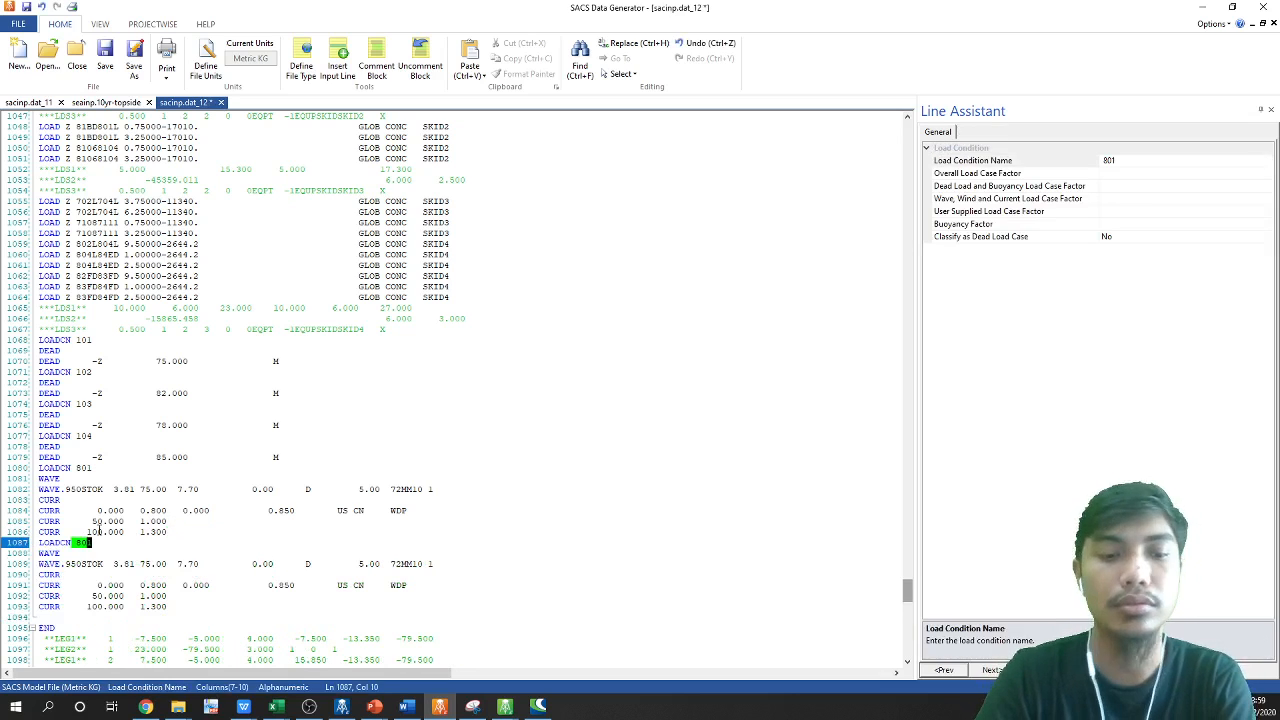
Check the load condition table in Word, return to the Data Generator and set load condition 802's wave direction to 45 degrees
key(Down)
key(Down)
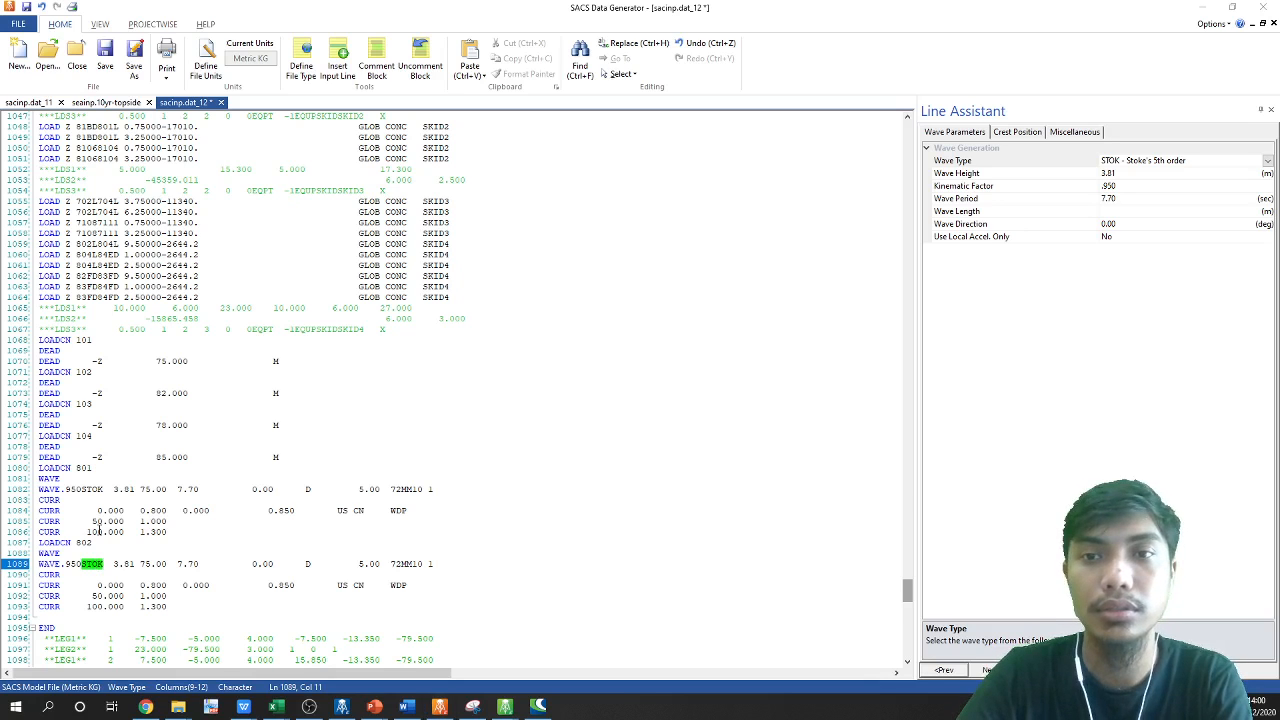
key(alt+Tab)
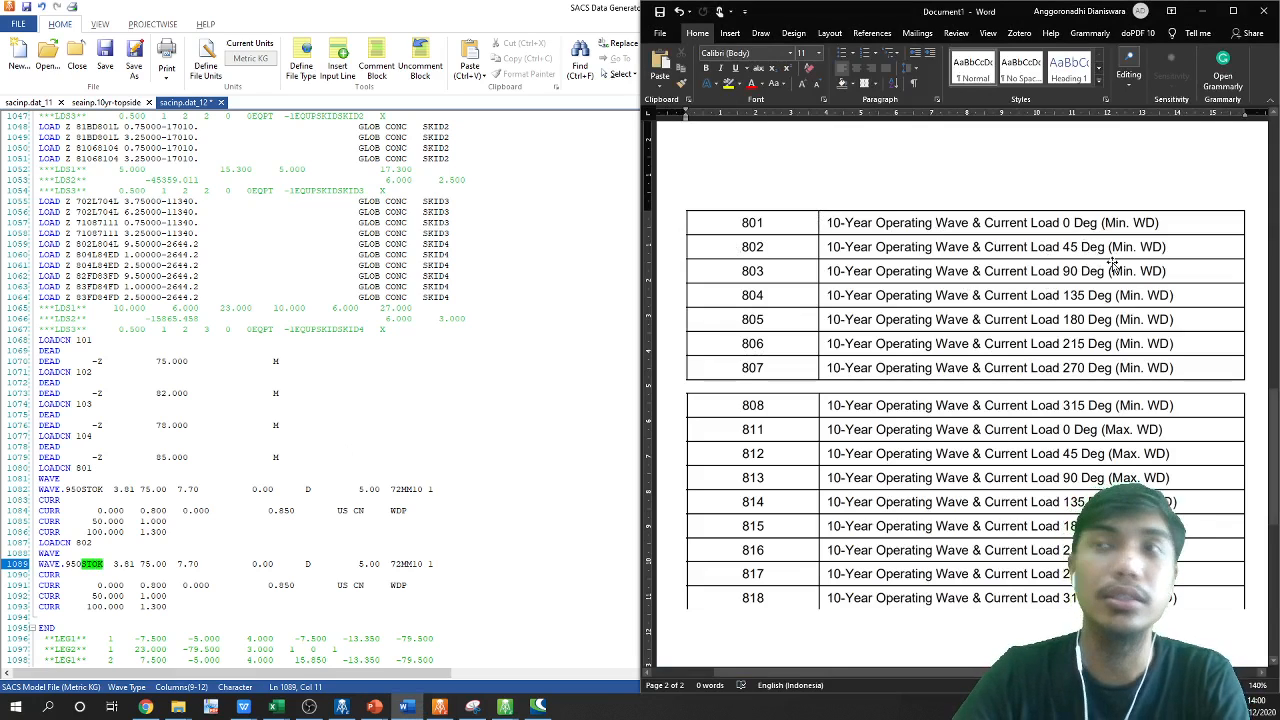
click(262, 564)
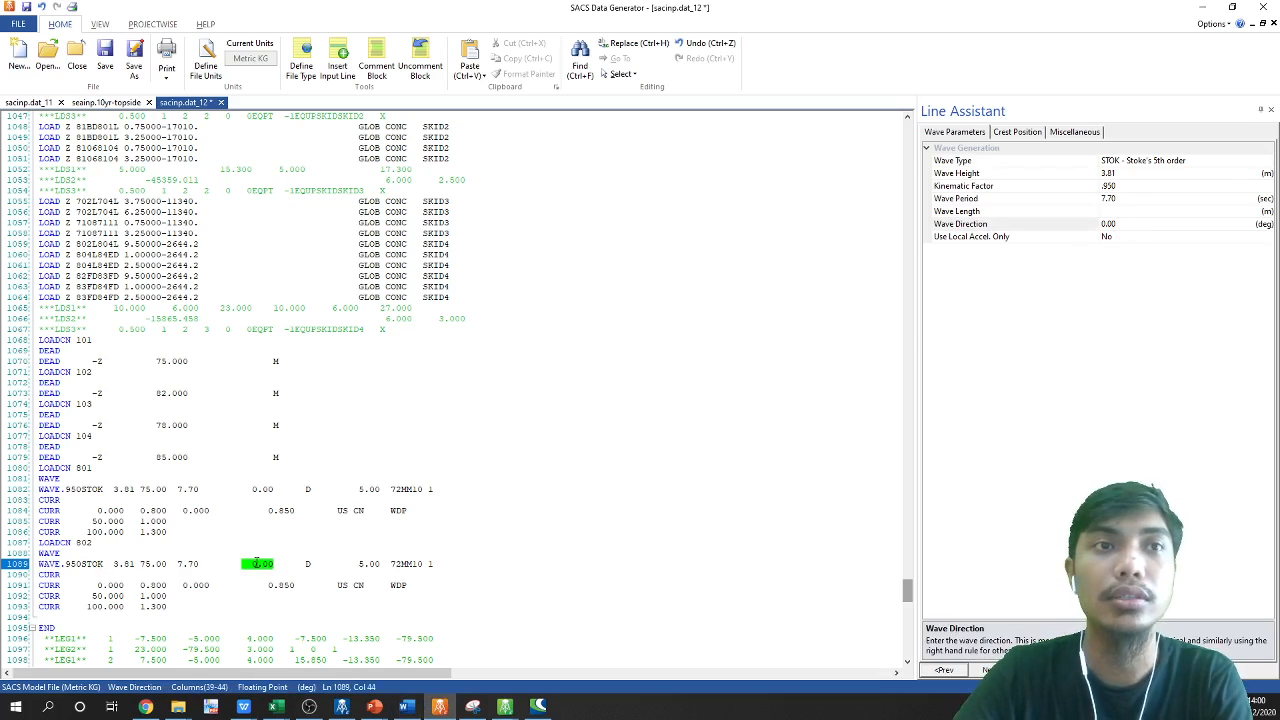
click(1115, 223)
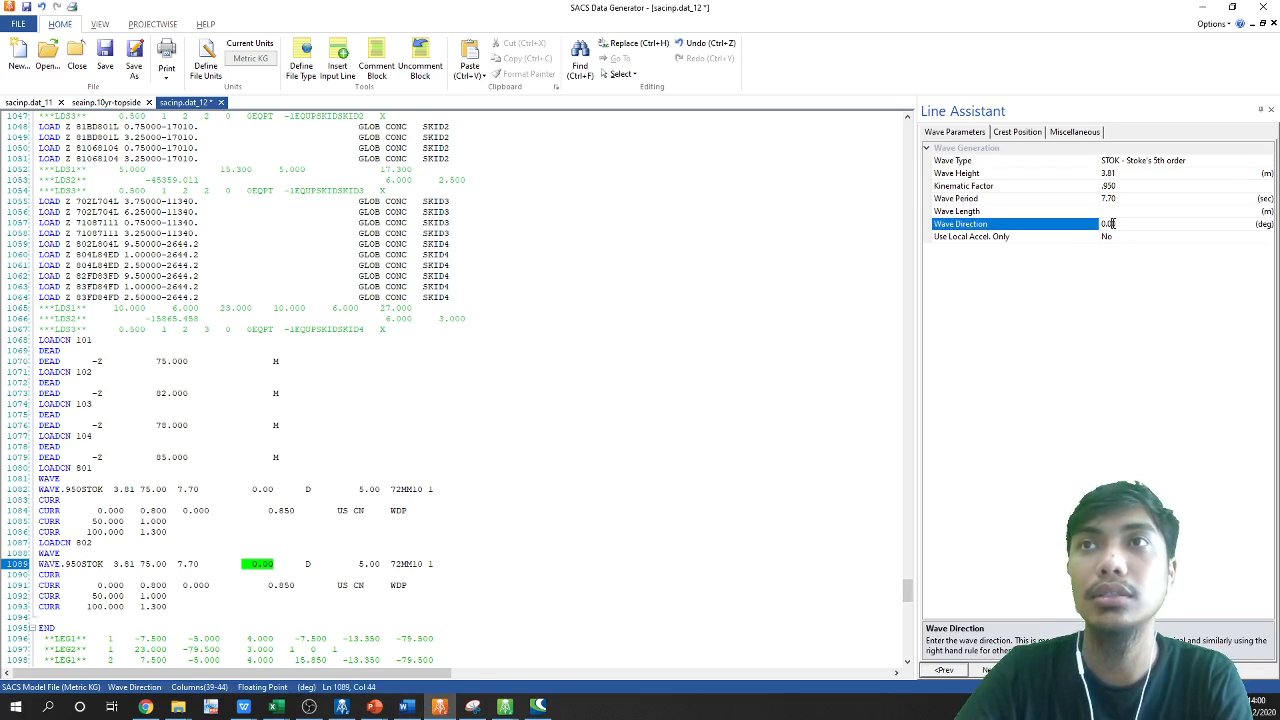
click(255, 564)
text(45)
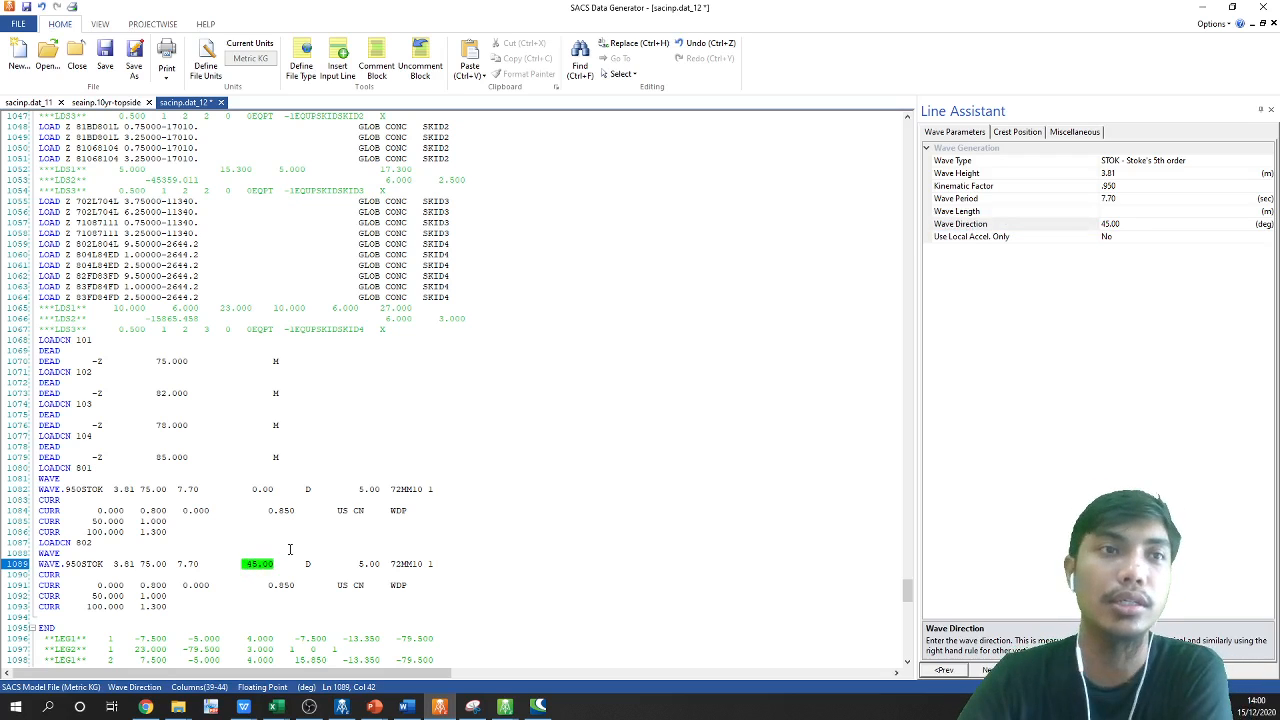
Duplicate the load condition 802 block on the blank line before END and rename the copy 803
scroll(270, 560, down, 2)
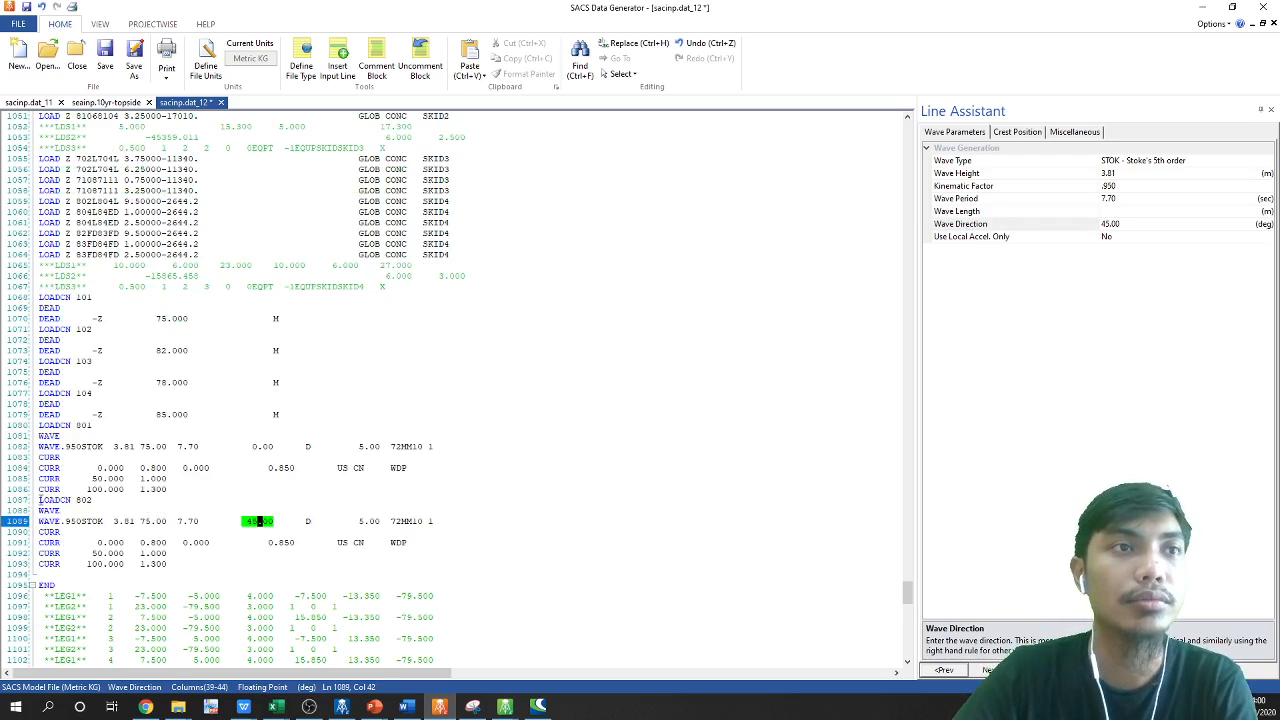
drag(40, 498, 171, 564)
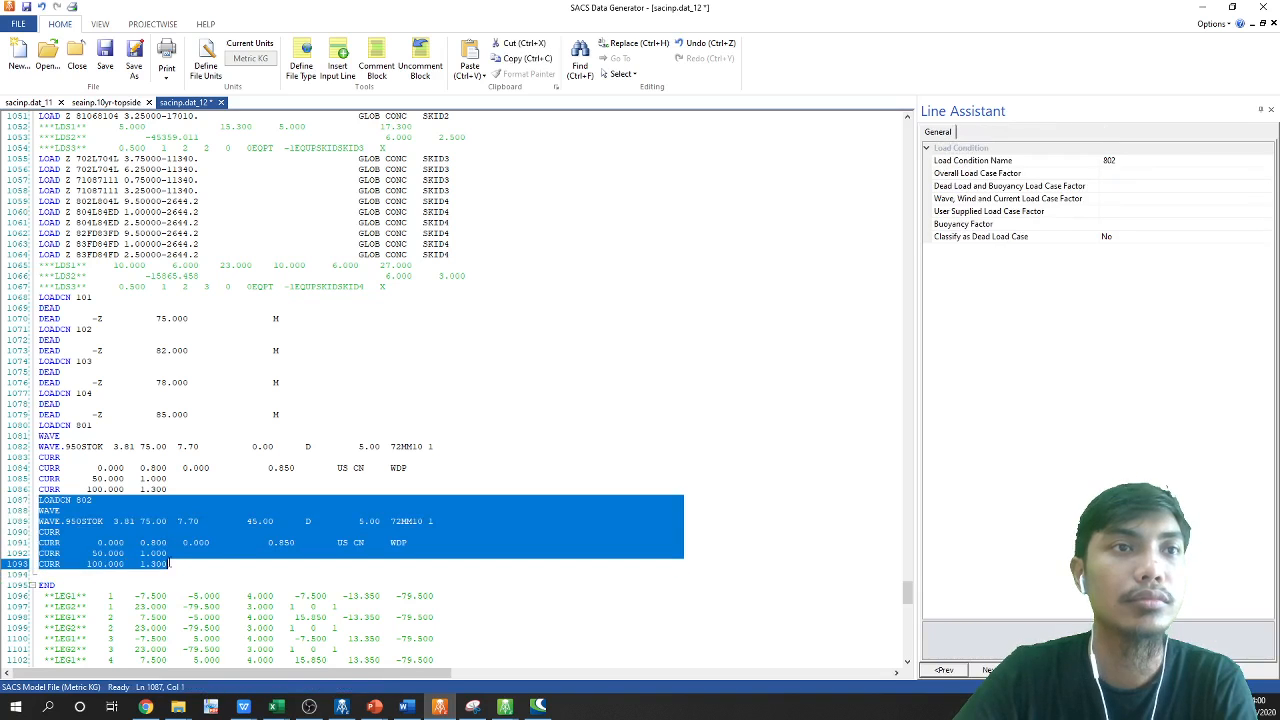
click(50, 574)
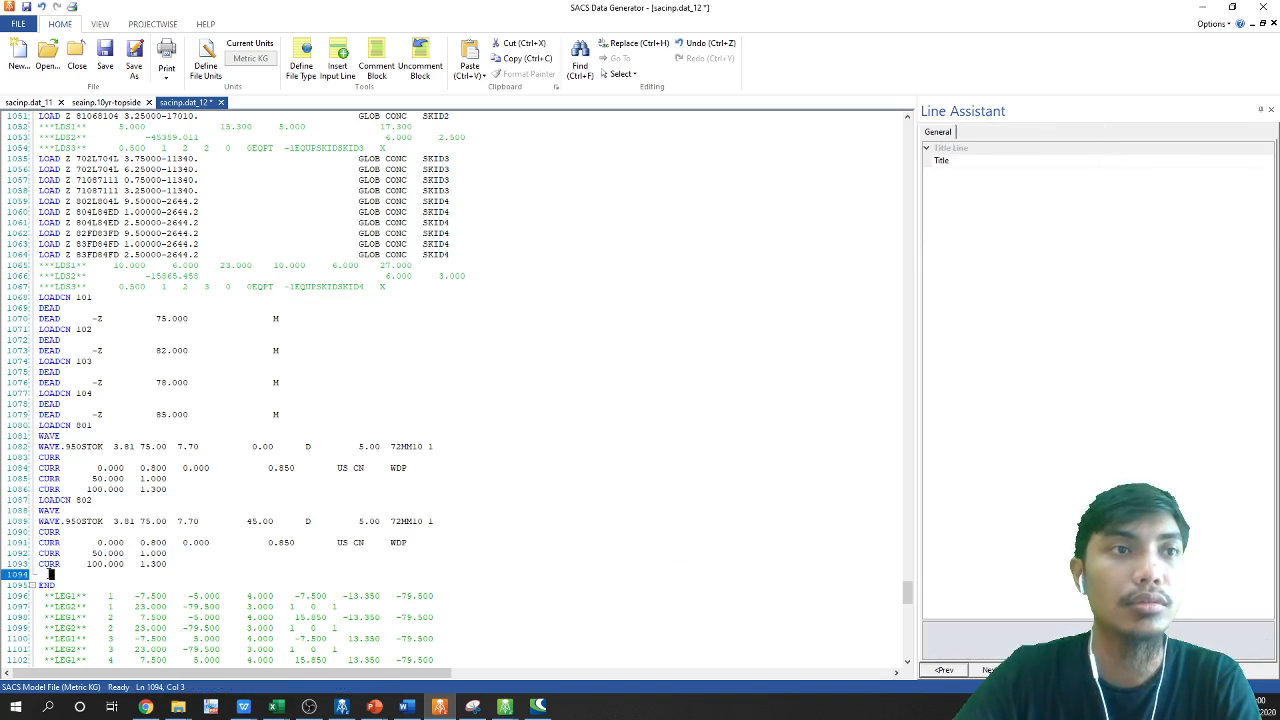
key(ctrl+v)
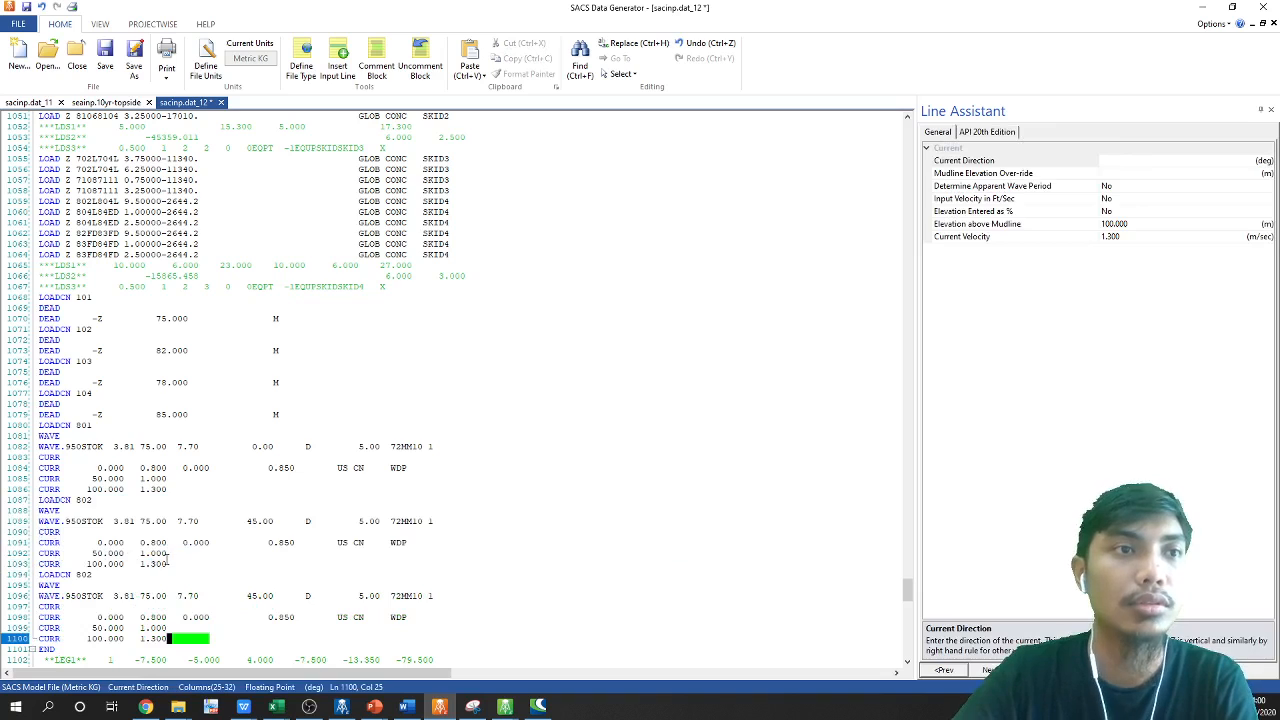
scroll(167, 562, down, 2)
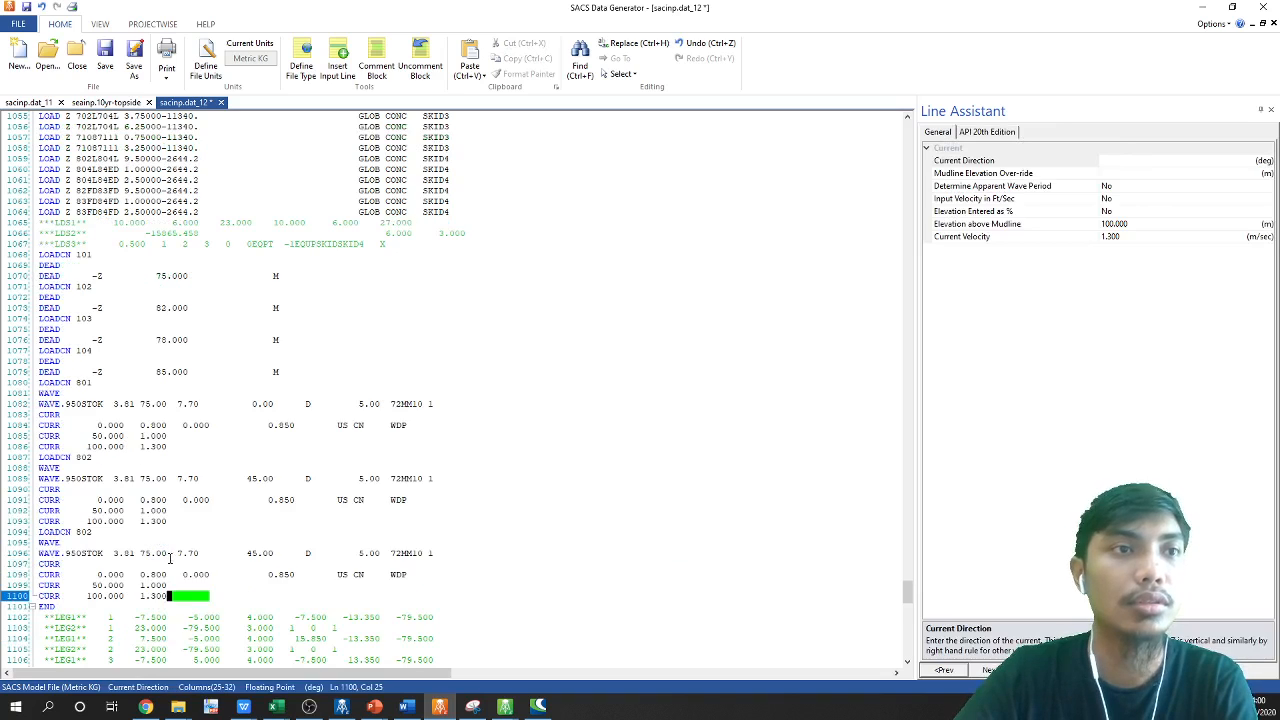
click(93, 532)
key(BackSpace)
text(3)
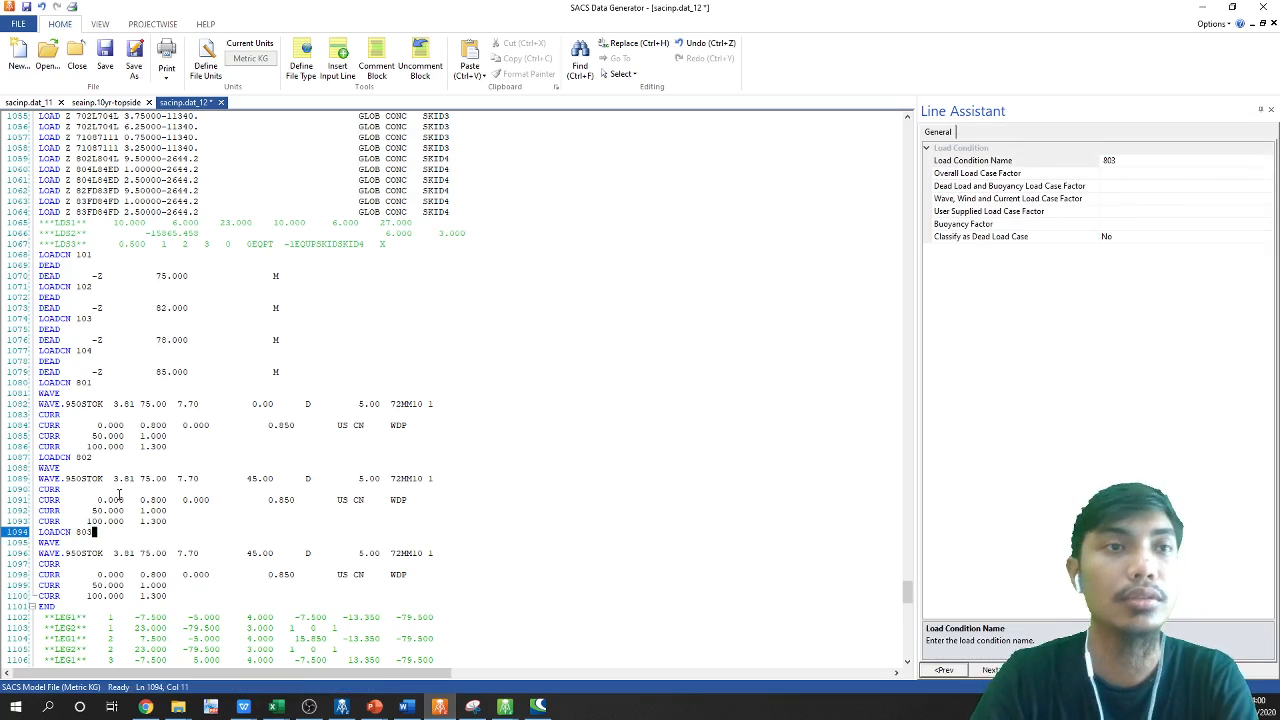
Set load condition 803's wave direction to 90 degrees and save the input file
click(247, 552)
text(90)
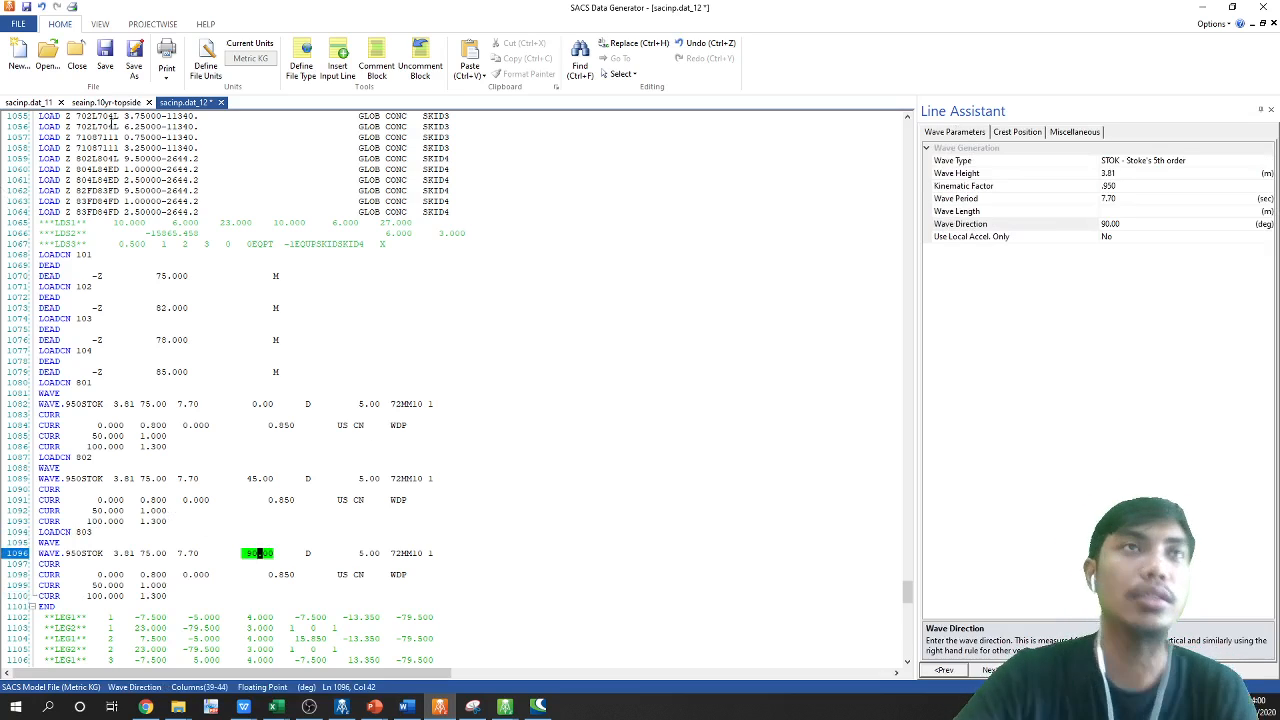
click(106, 58)
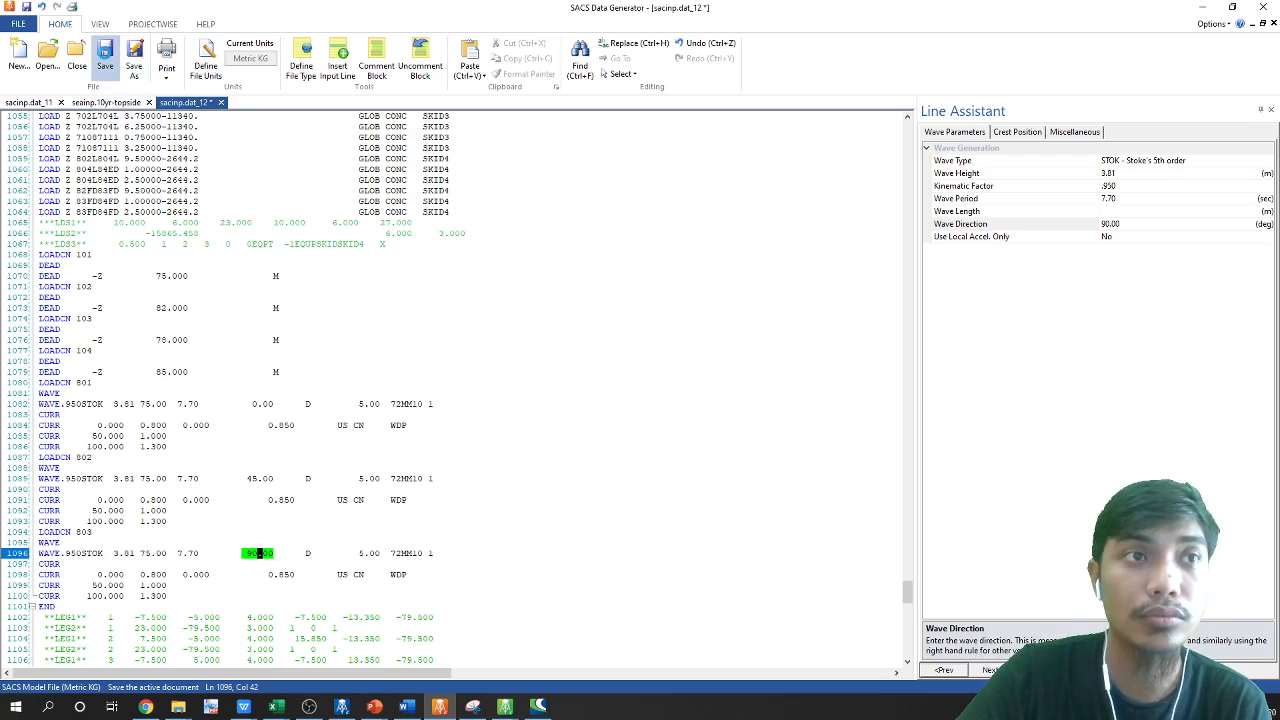